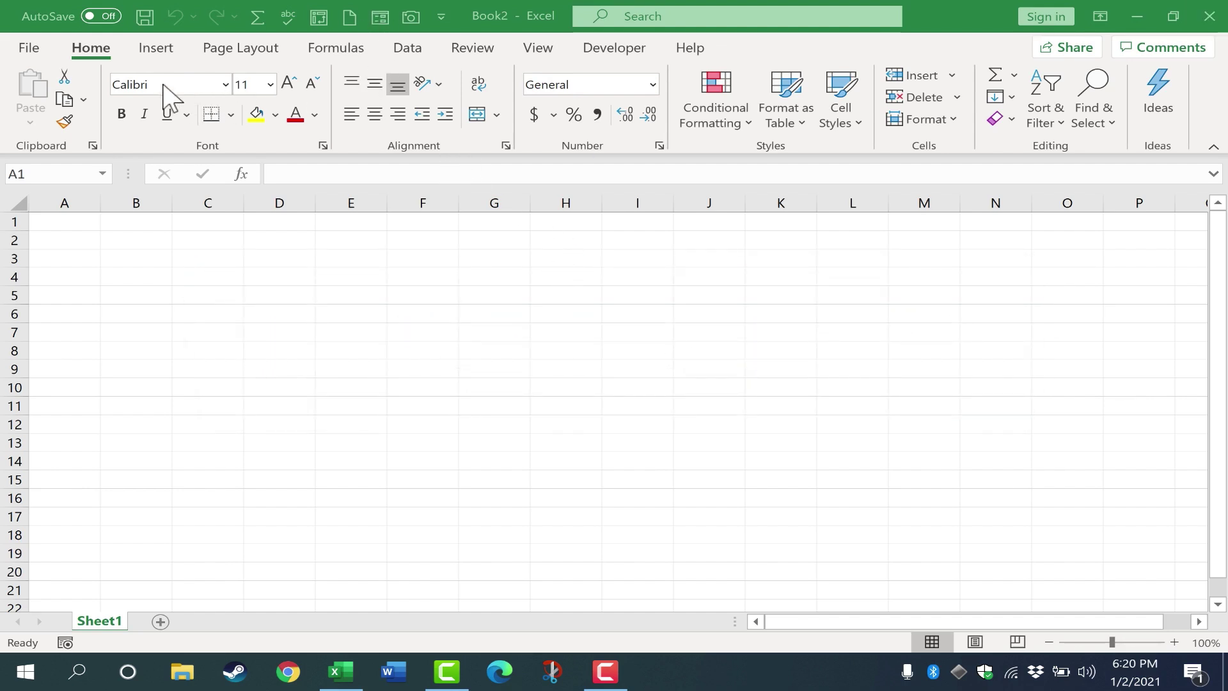
- Search the online templates for new workbooks for "family budget"
{"action": "left_click", "coordinate": [32, 49]}
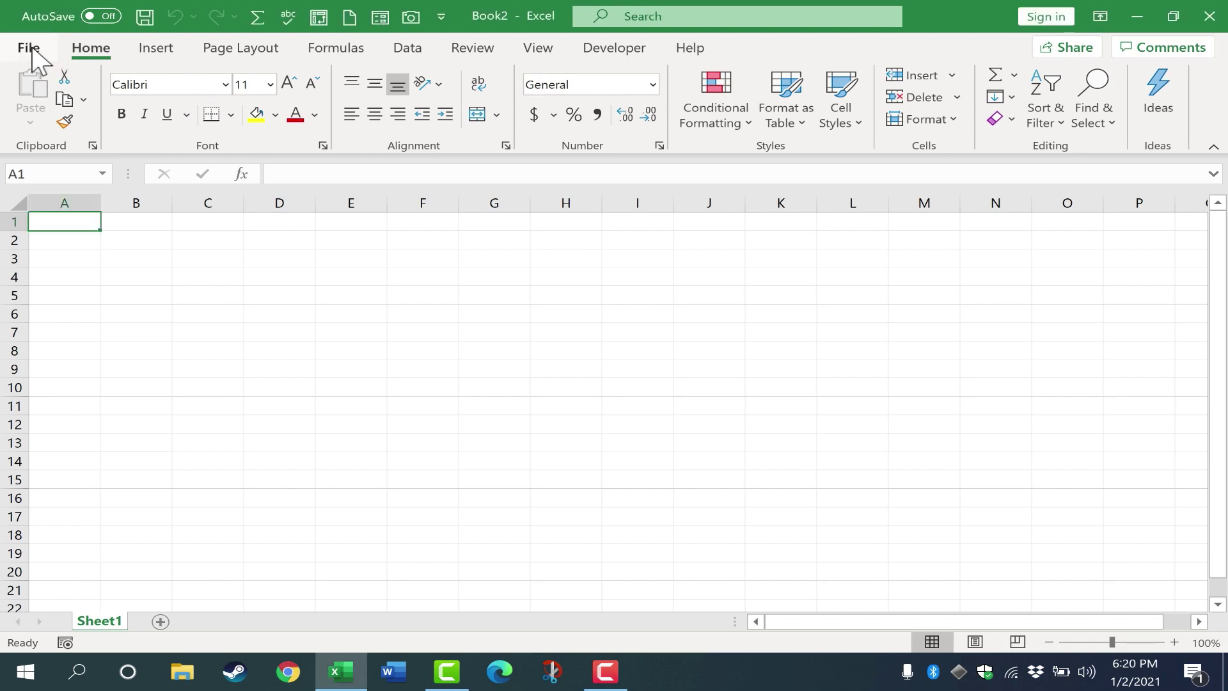
{"action": "left_click", "coordinate": [32, 49]}
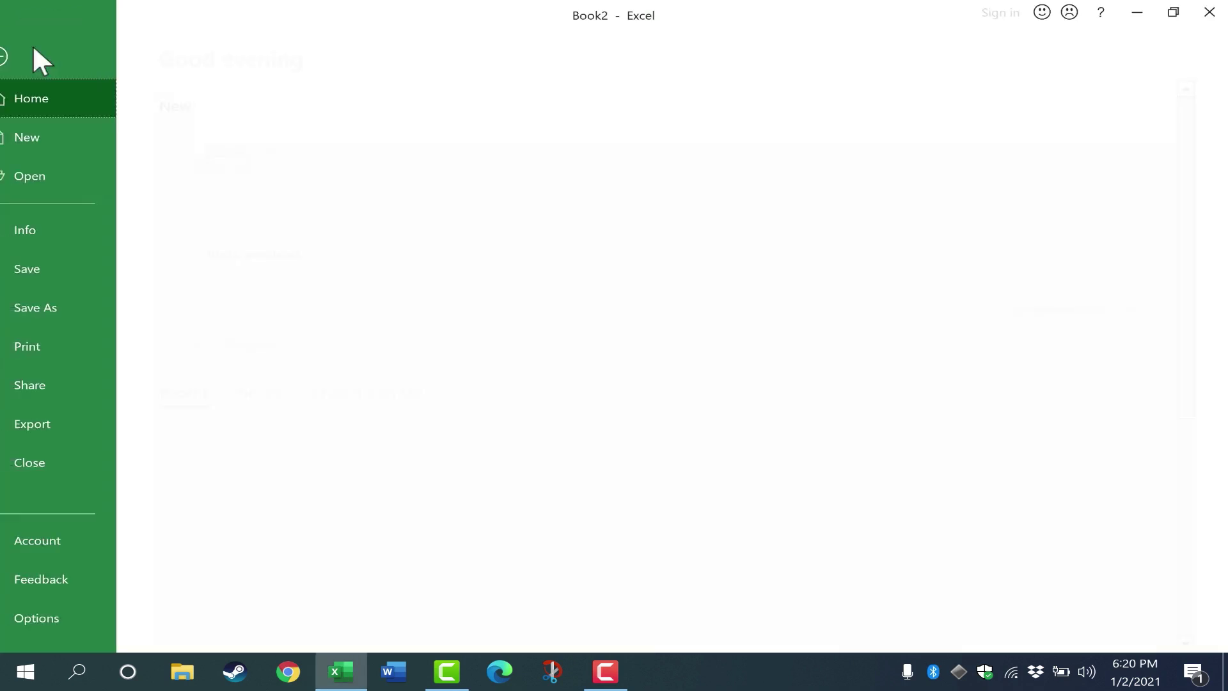
{"action": "left_click", "coordinate": [64, 137]}
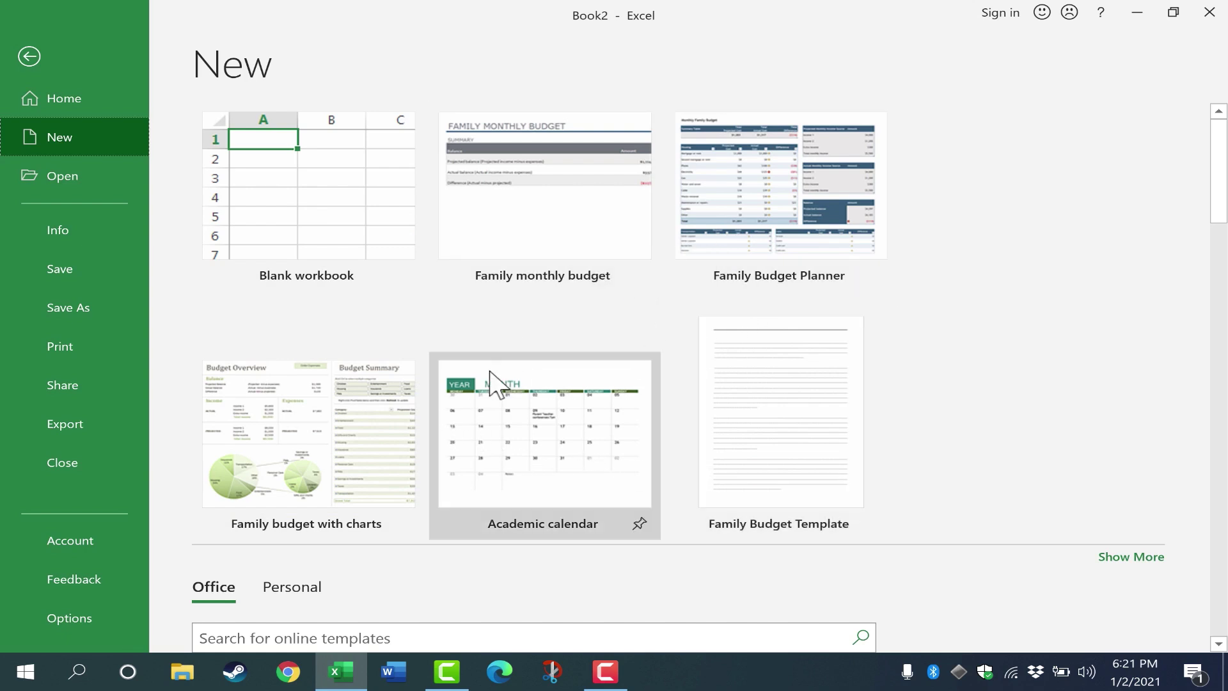
{"action": "scroll", "coordinate": [491, 384], "scroll_direction": "down", "scroll_amount": 2}
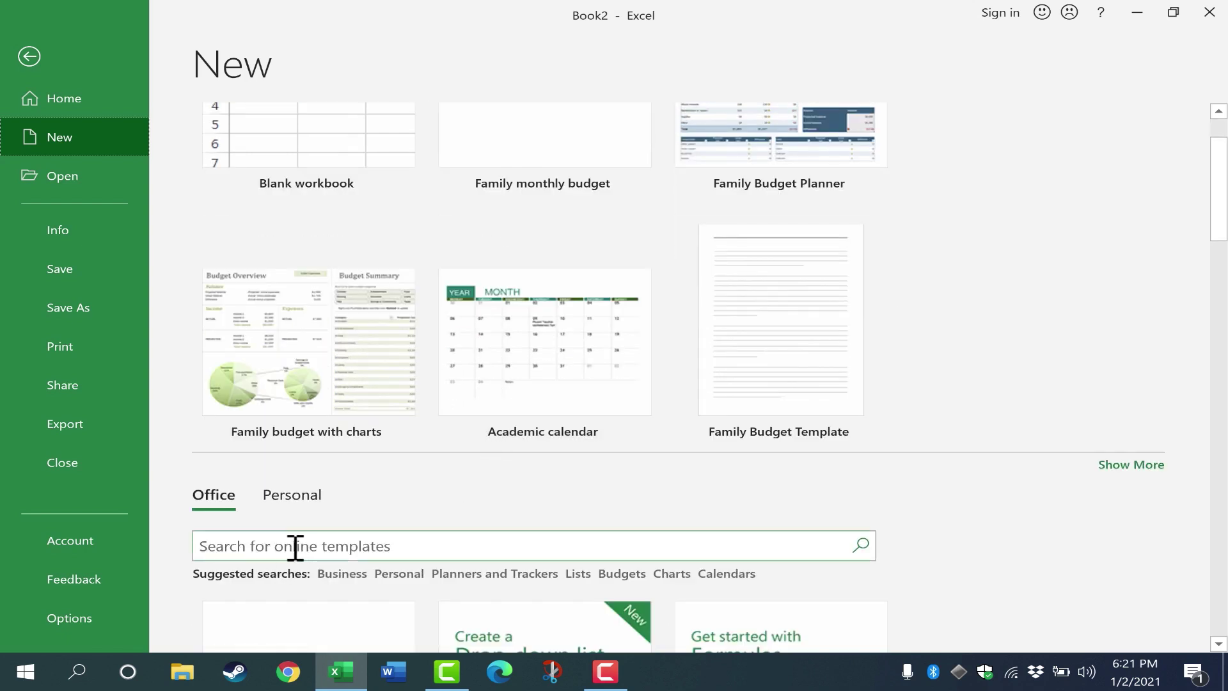
{"action": "scroll", "coordinate": [294, 545], "scroll_direction": "down", "scroll_amount": 1}
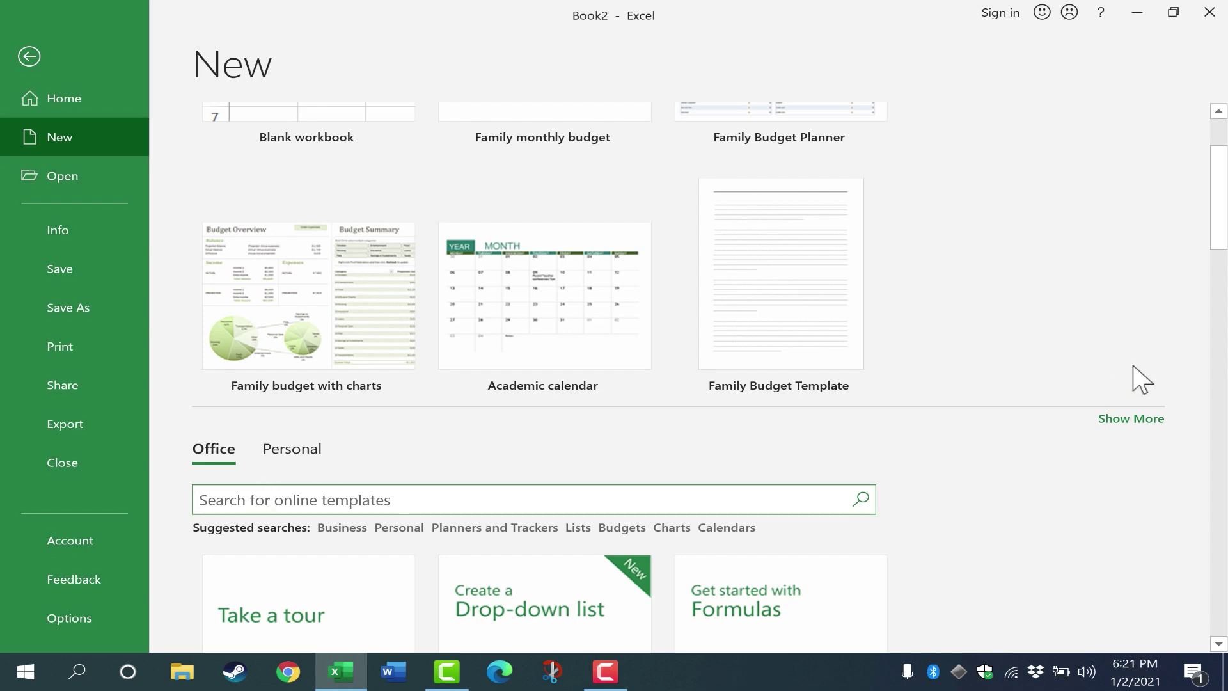
{"action": "type", "text": "family"}
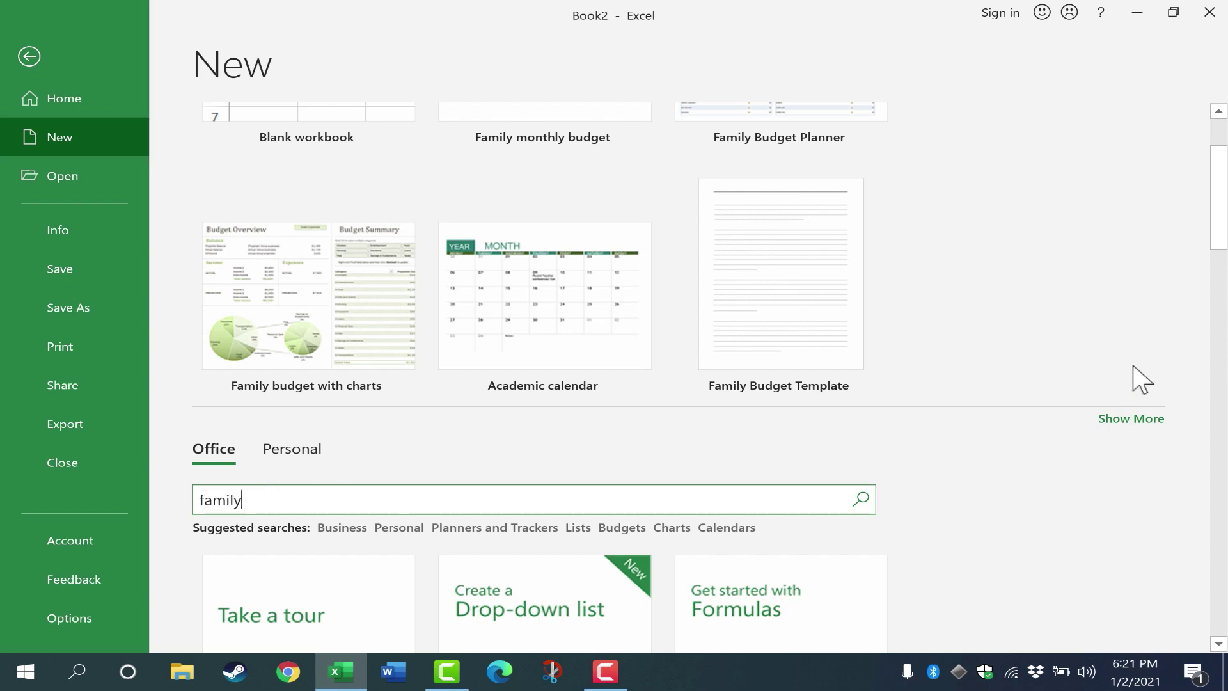
{"action": "type", "text": " budget"}
{"action": "key", "text": "Return"}
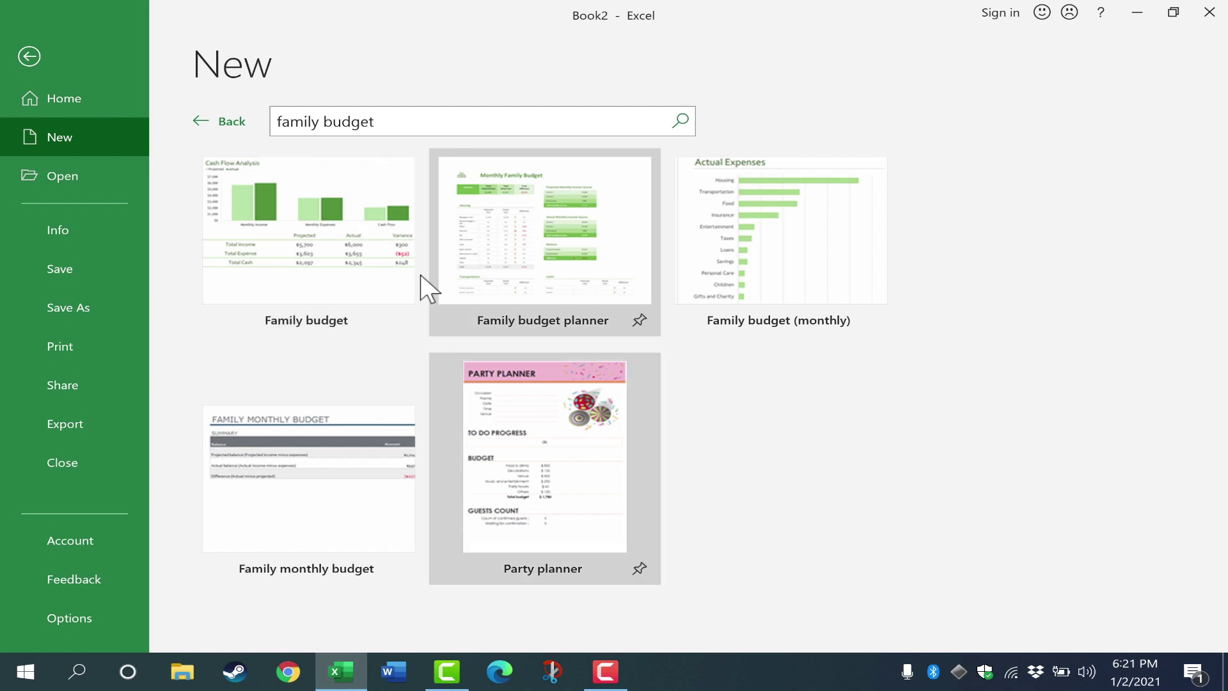
- Narrow the template search to "family monthly budget"
{"action": "double_click", "coordinate": [312, 118]}
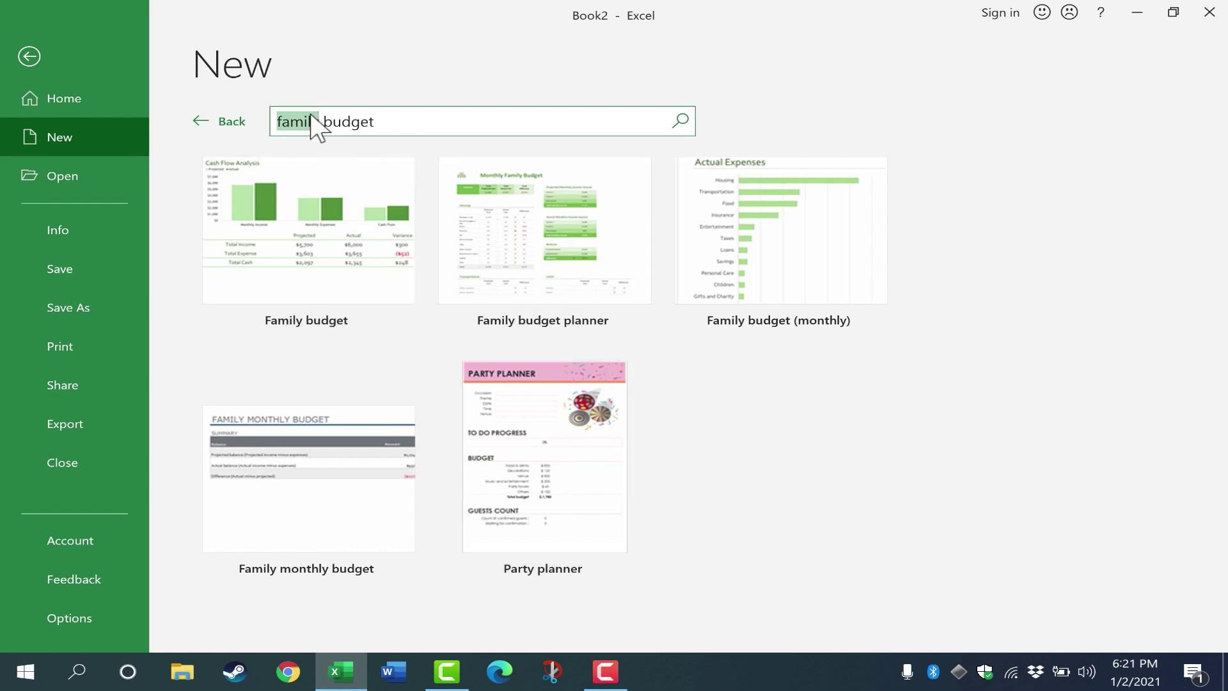
{"action": "type", "text": "monthly"}
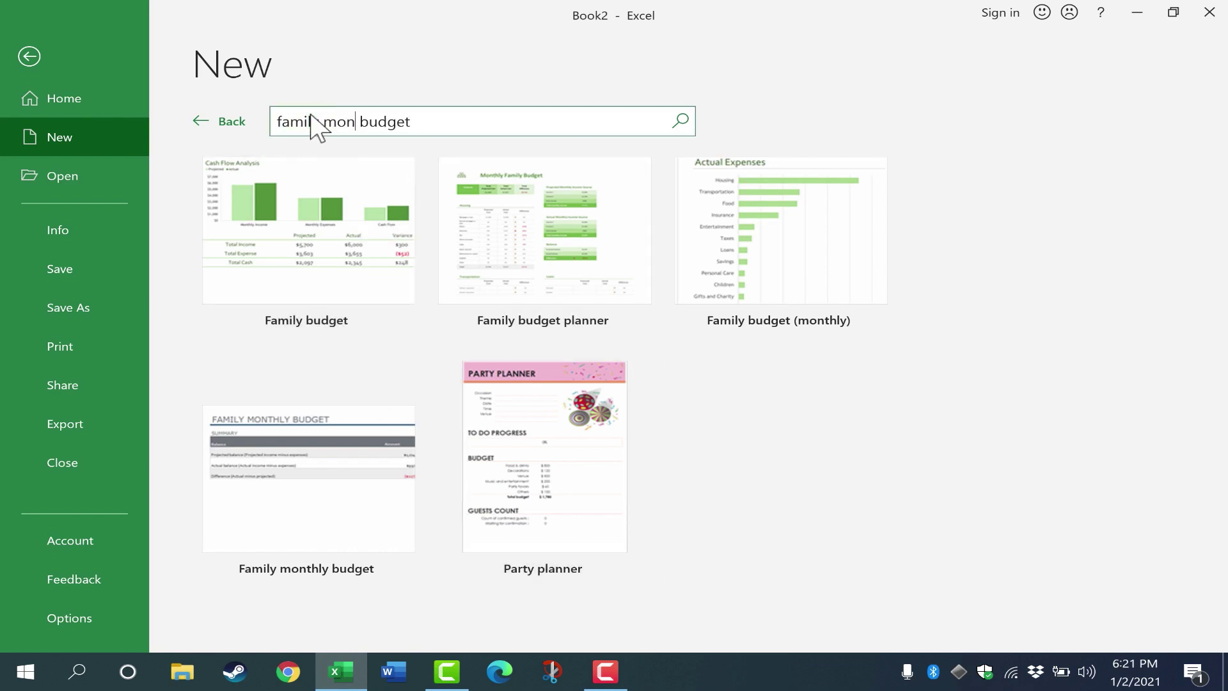
{"action": "key", "text": "Return"}
- Broaden the template search to "monthly budget" and browse the templates offered
{"action": "double_click", "coordinate": [324, 122]}
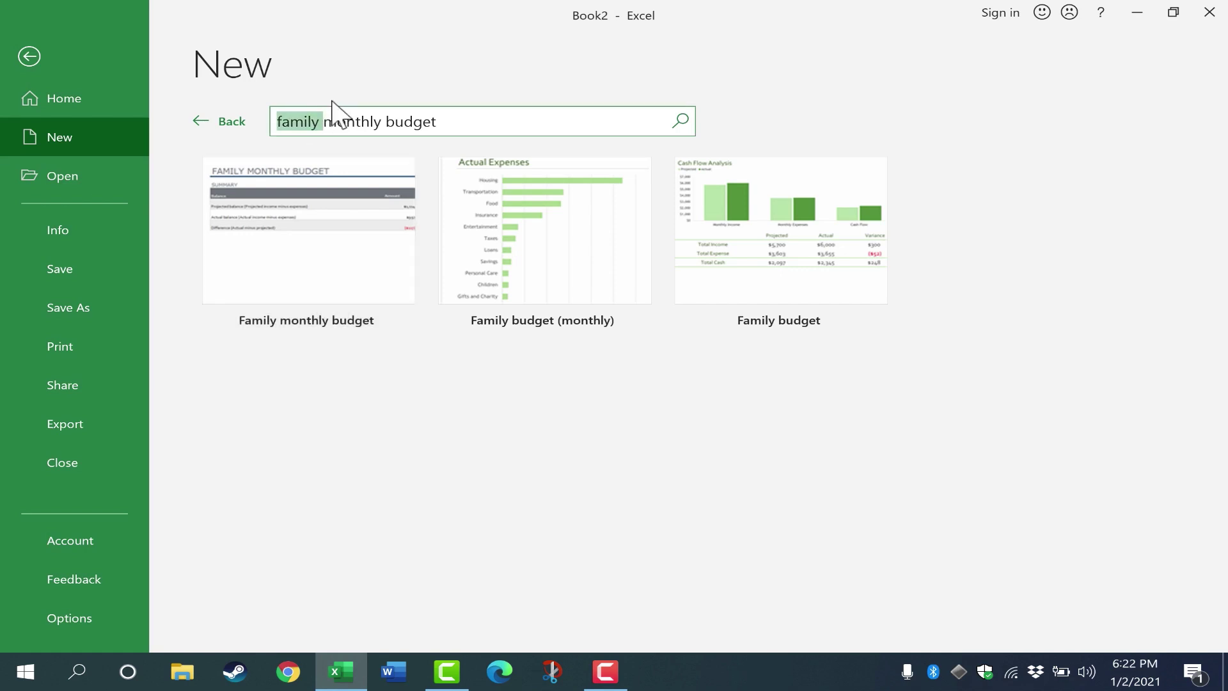
{"action": "key", "text": "BackSpace"}
{"action": "key", "text": "Return"}
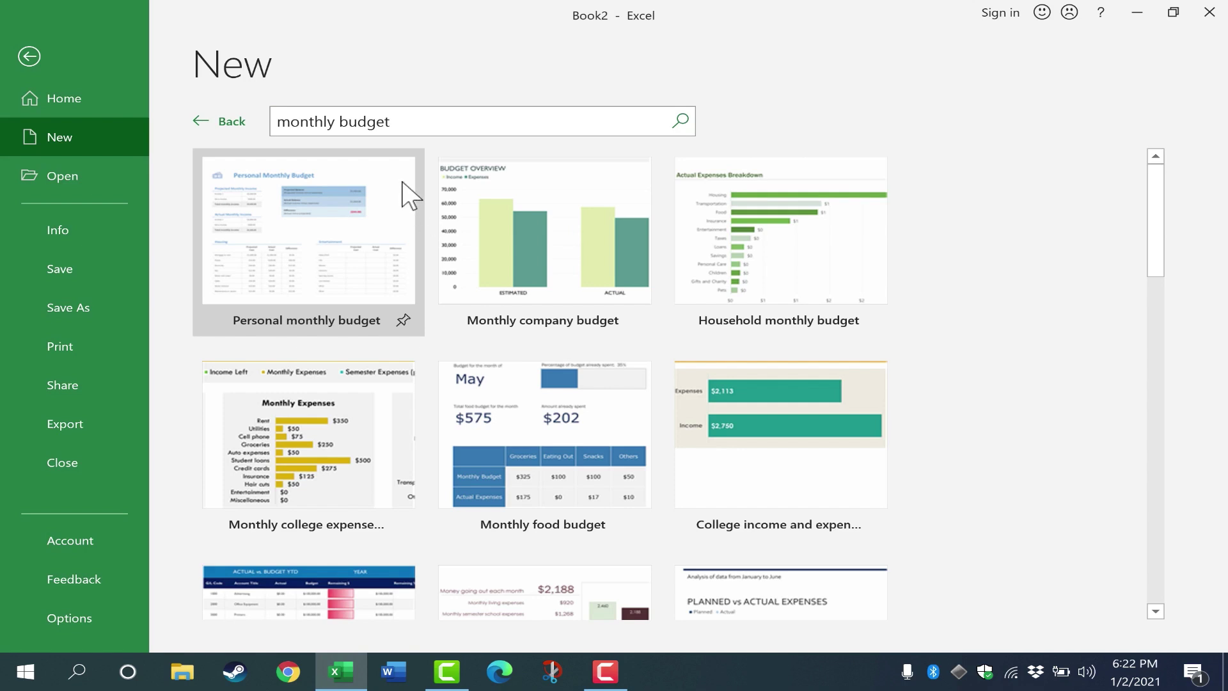
{"action": "scroll", "coordinate": [416, 195], "scroll_direction": "down", "scroll_amount": 3}
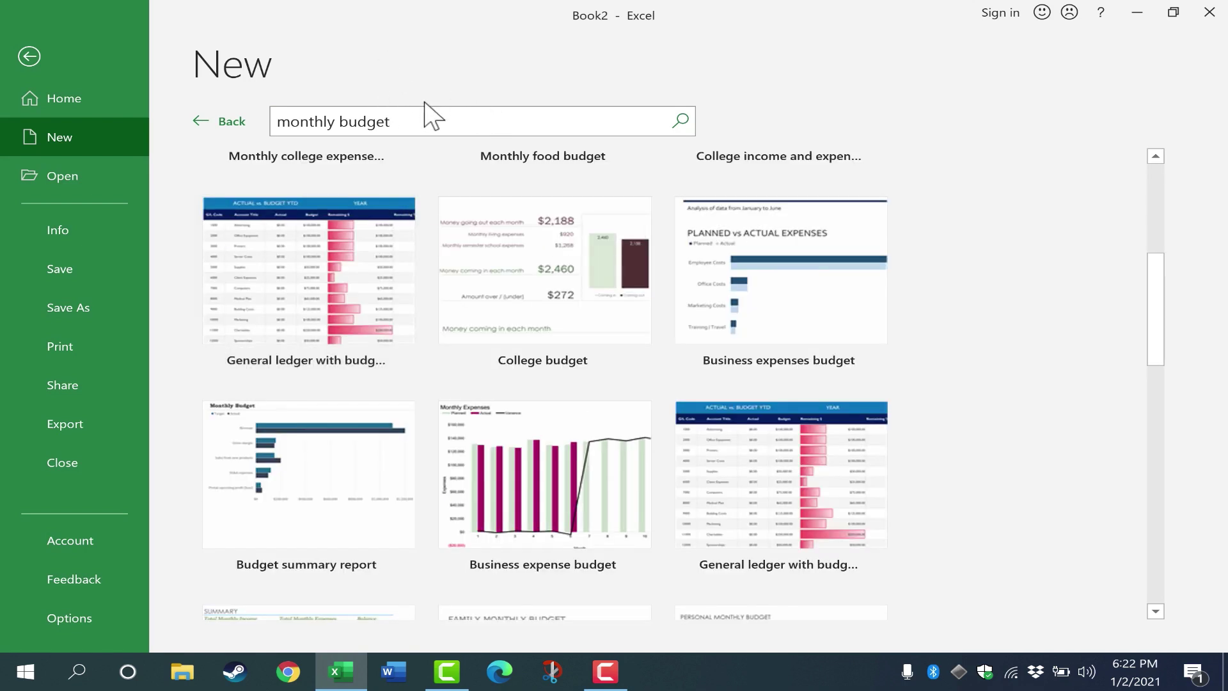
- Return to the "family budget" template results and create a workbook from the Family budget planner template
{"action": "left_click", "coordinate": [218, 127]}
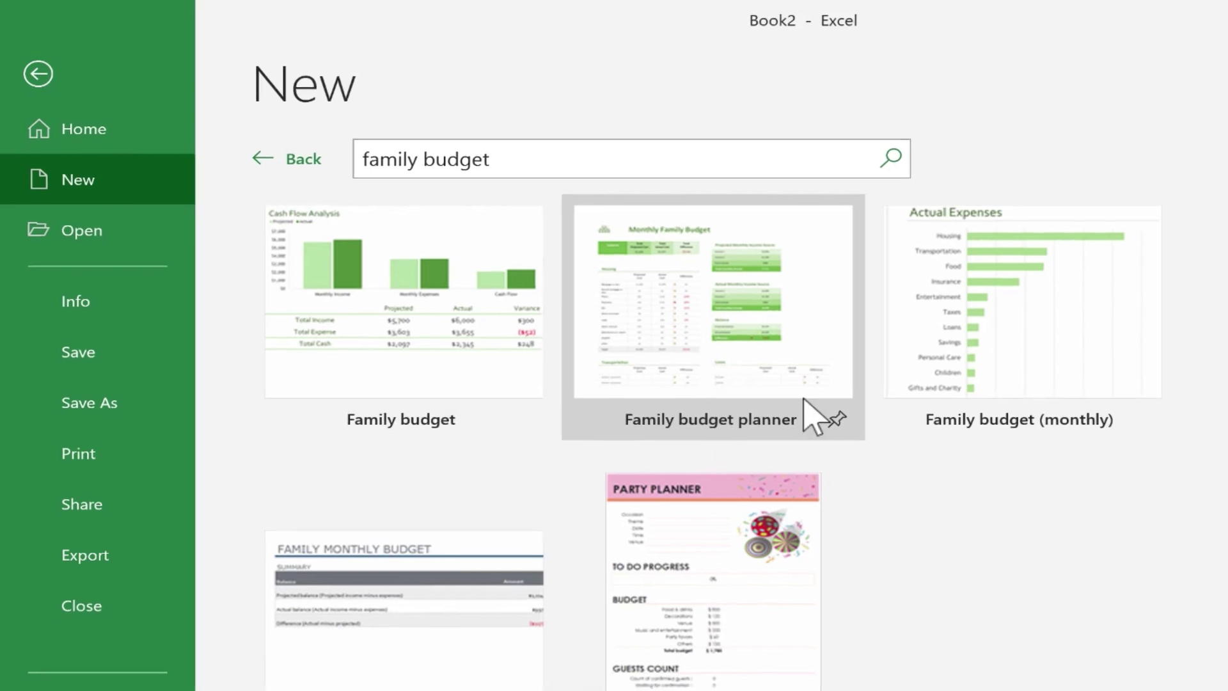
{"action": "left_click", "coordinate": [742, 375]}
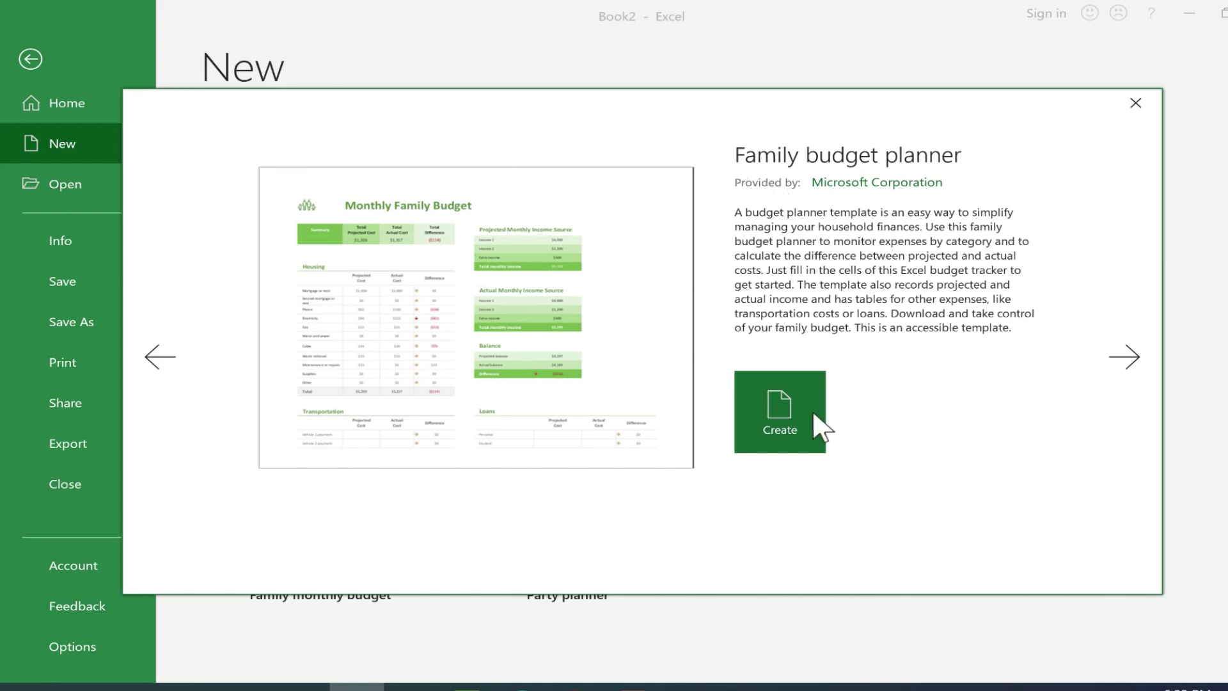
{"action": "left_click", "coordinate": [798, 418]}
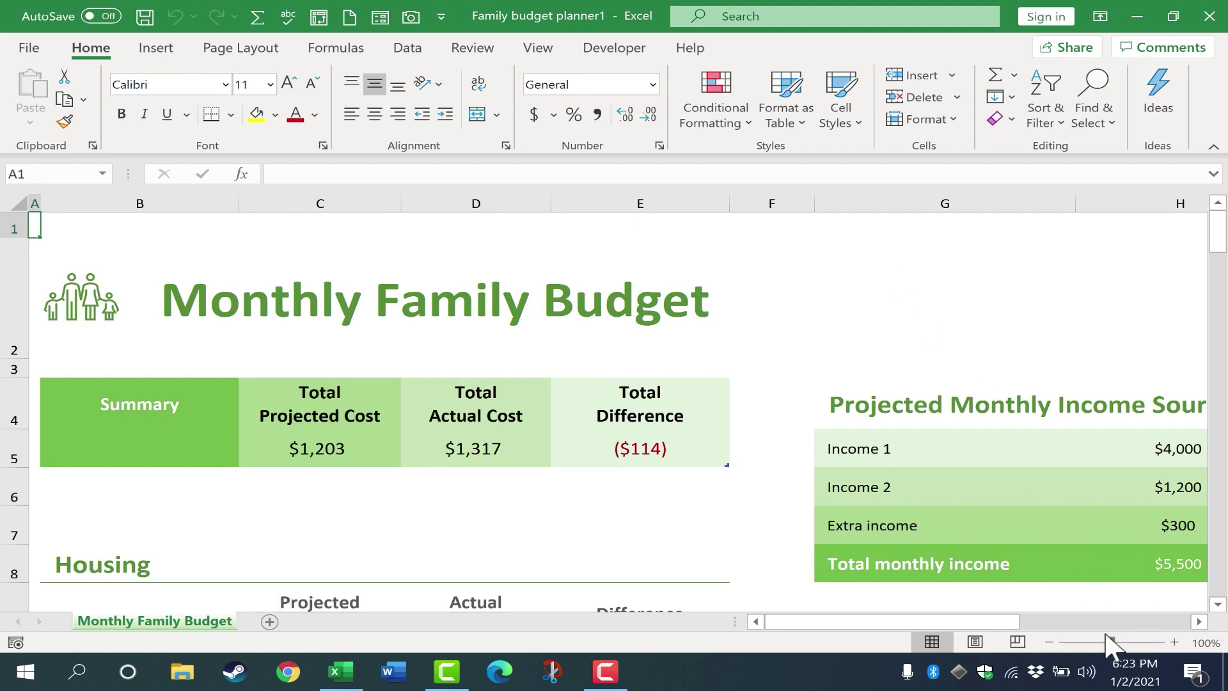
- Set the projected monthly income to 3000 for Income 1, 1800 for Income 2 and 250 for Extra income
{"action": "left_click_drag", "start_coordinate": [1112, 641], "coordinate": [1096, 643]}
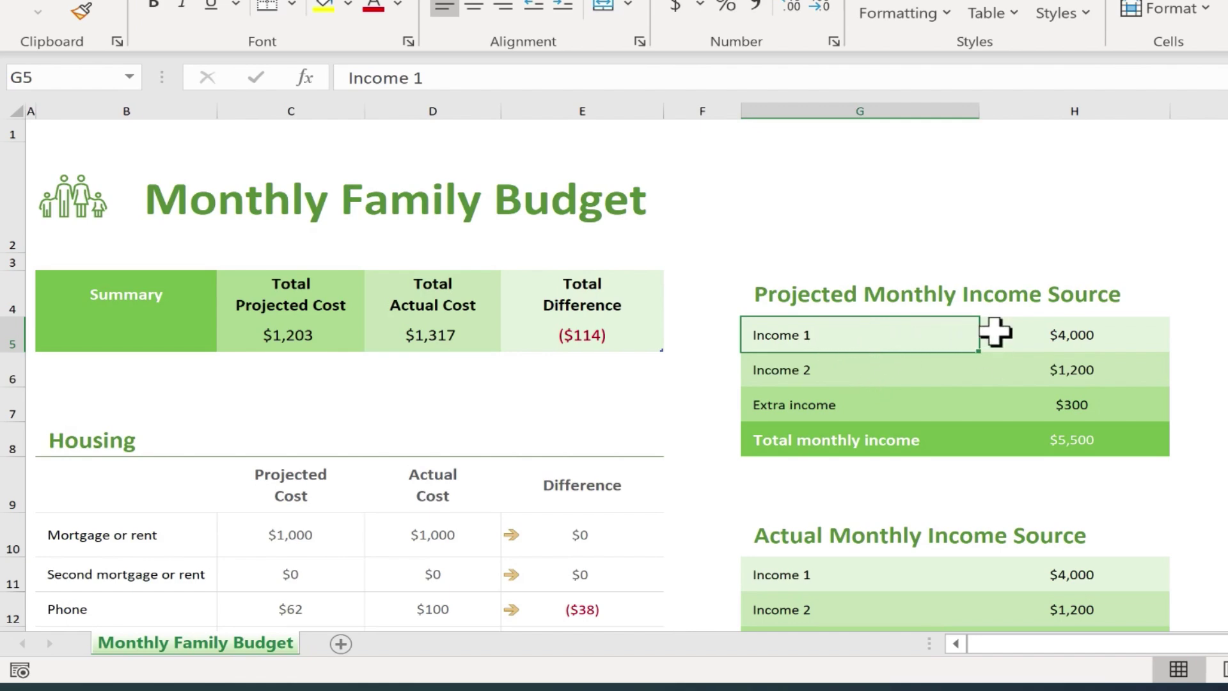
{"action": "left_click", "coordinate": [1123, 335]}
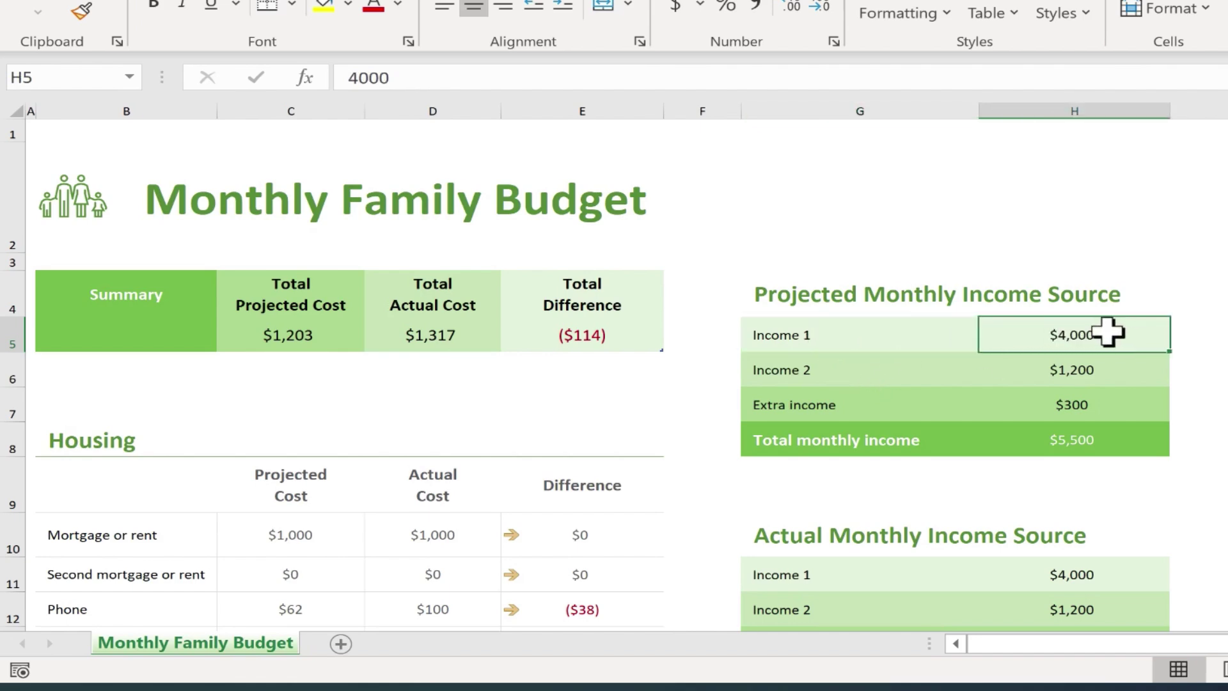
{"action": "type", "text": "3000"}
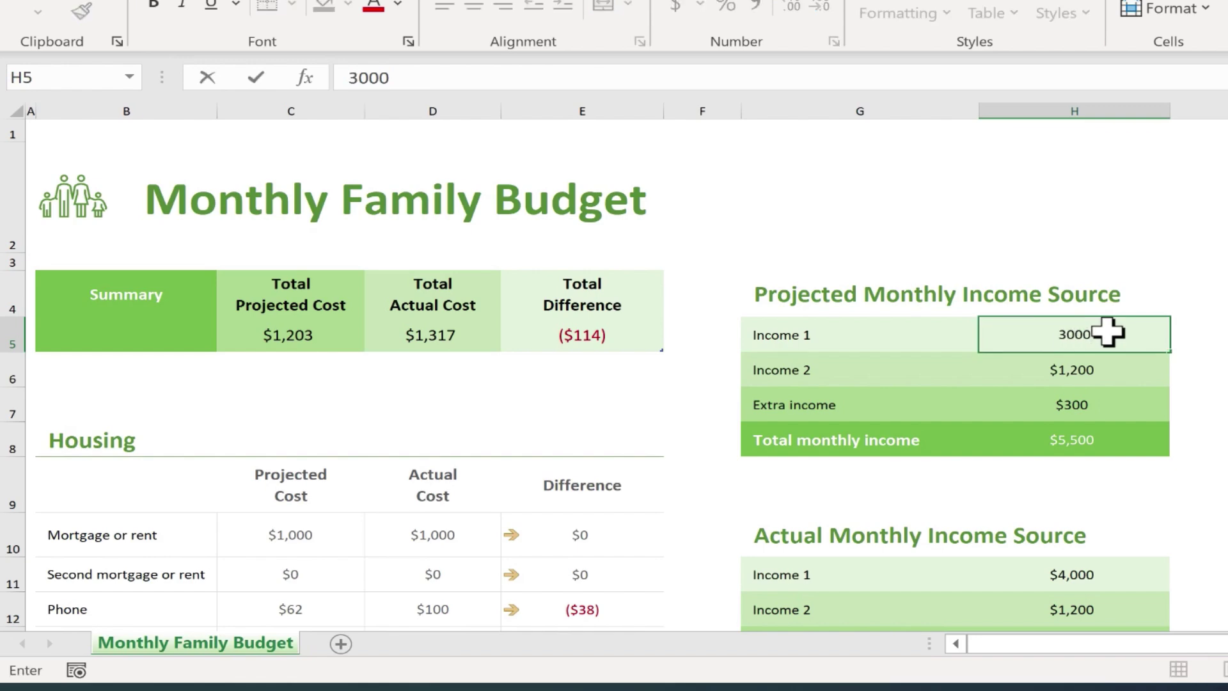
{"action": "key", "text": "Return"}
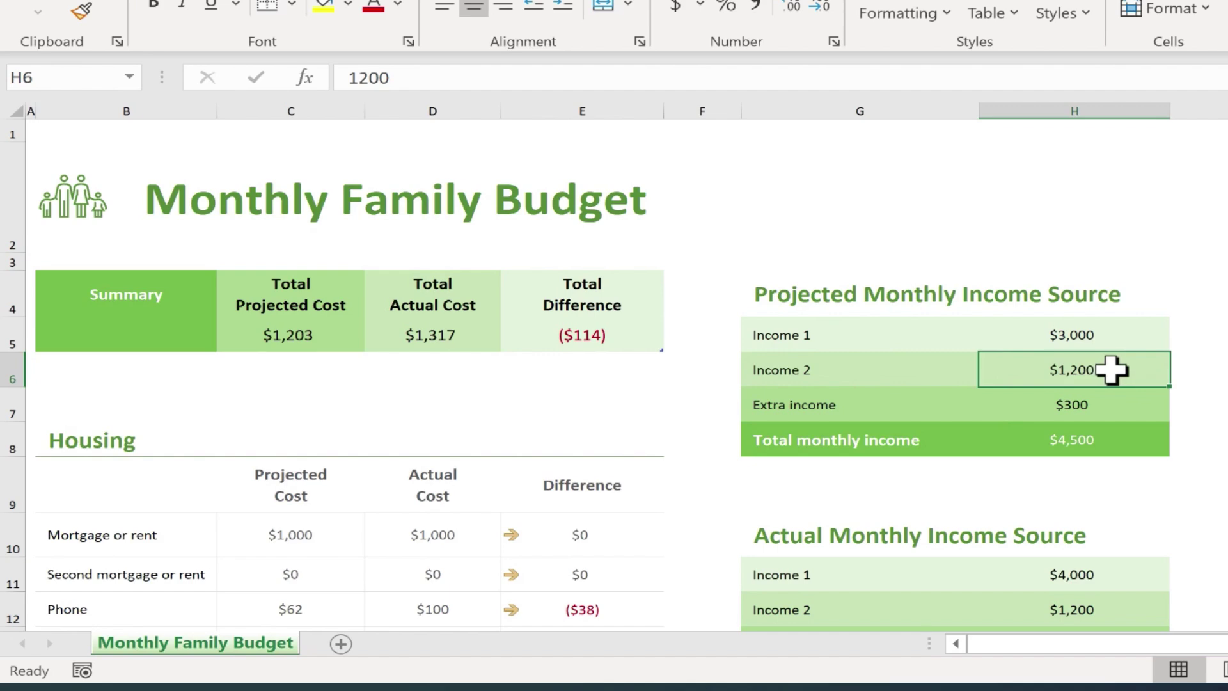
{"action": "type", "text": "1800"}
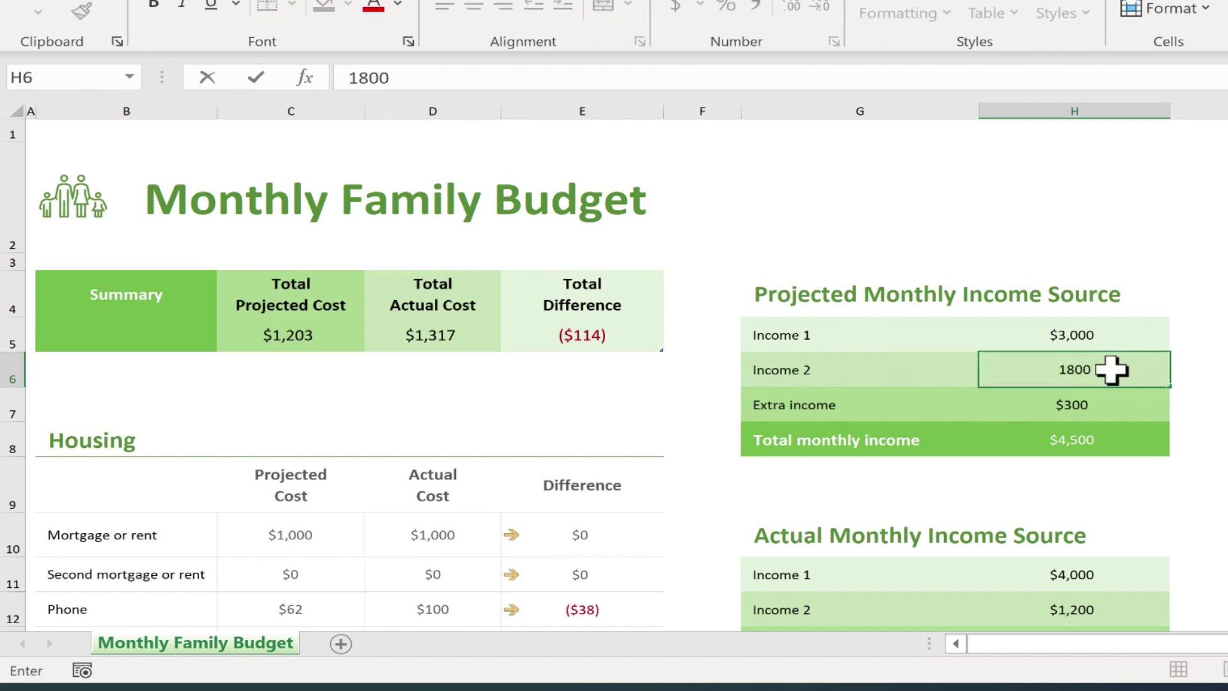
{"action": "key", "text": "Return"}
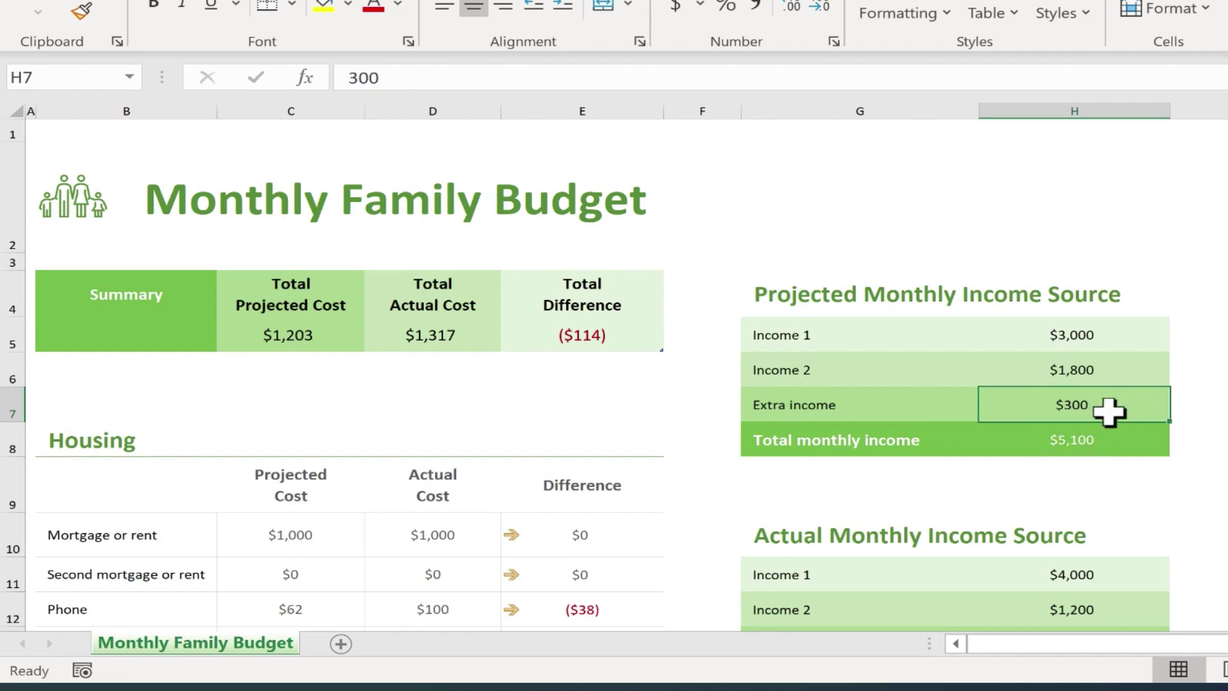
{"action": "type", "text": "250"}
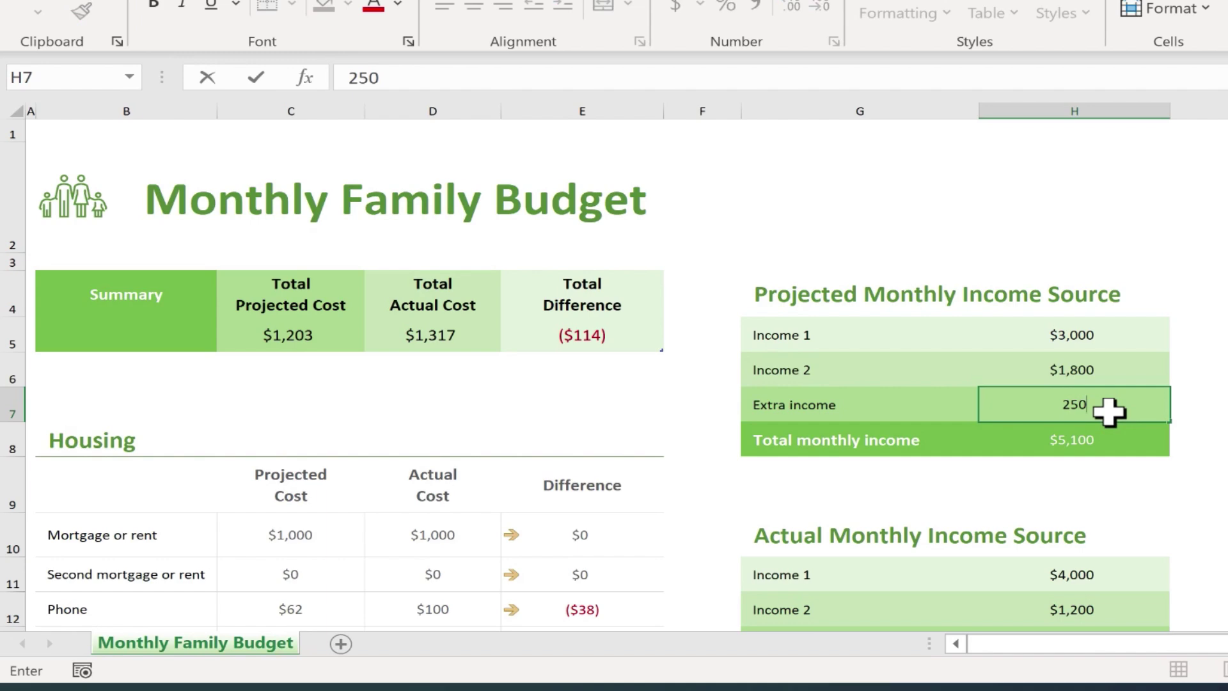
{"action": "key", "text": "Return"}
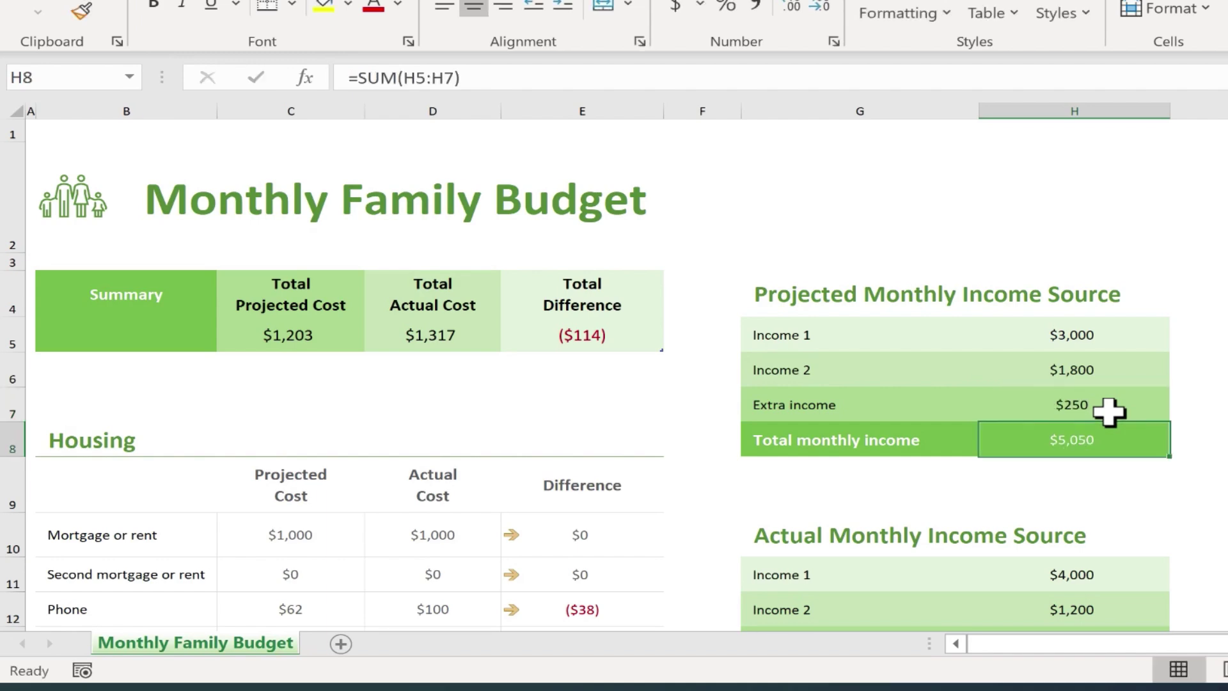
- Review the projected income amounts and go to the Income 1 amount under Actual Monthly Income Source
{"action": "left_click", "coordinate": [1108, 411]}
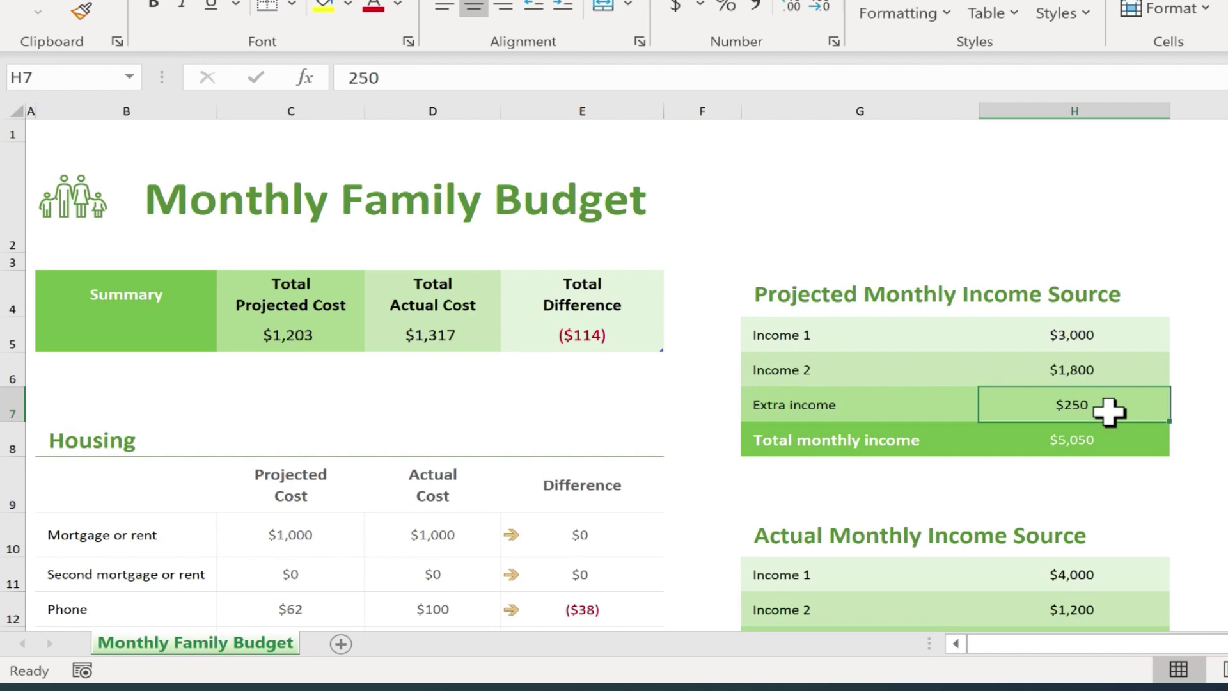
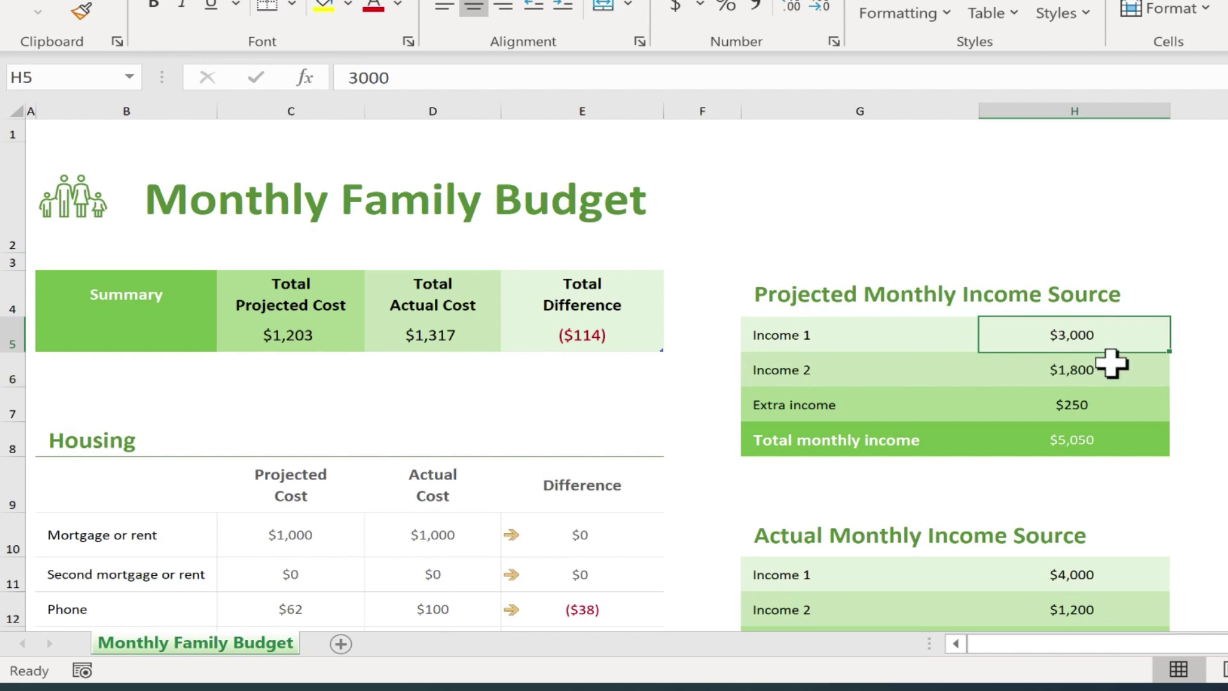
{"action": "left_click", "coordinate": [1112, 374]}
{"action": "left_click", "coordinate": [1109, 418]}
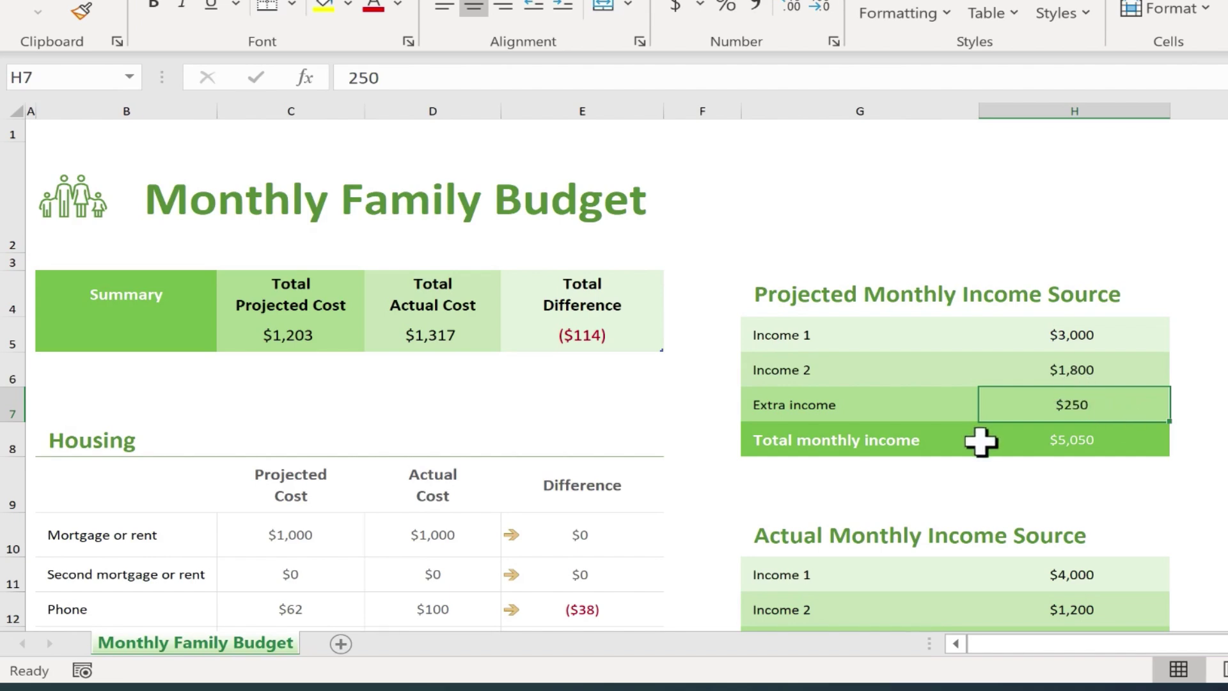
{"action": "key", "text": "Down"}
{"action": "key", "text": "Down"}
{"action": "key", "text": "Down"}
{"action": "key", "text": "Down"}
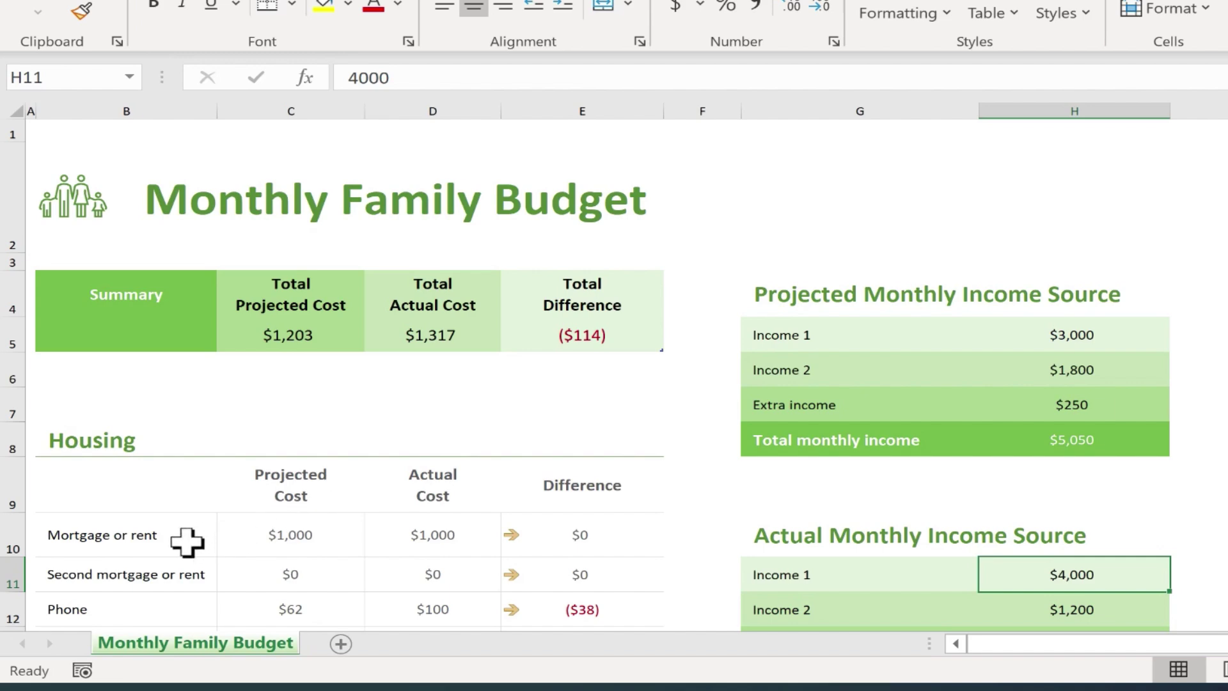
- Set the projected cost of Mortgage or rent in the Housing table to 1200
{"action": "scroll", "coordinate": [185, 540], "scroll_direction": "down", "scroll_amount": 1}
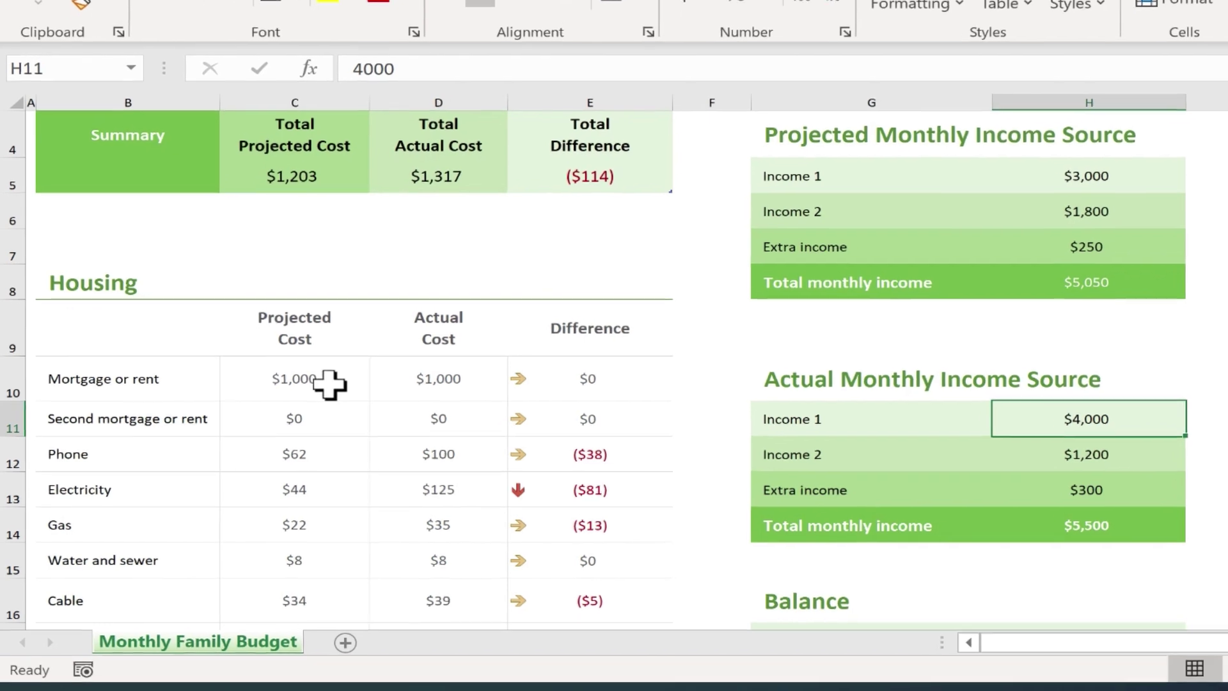
{"action": "left_click", "coordinate": [325, 387]}
{"action": "type", "text": "12"}
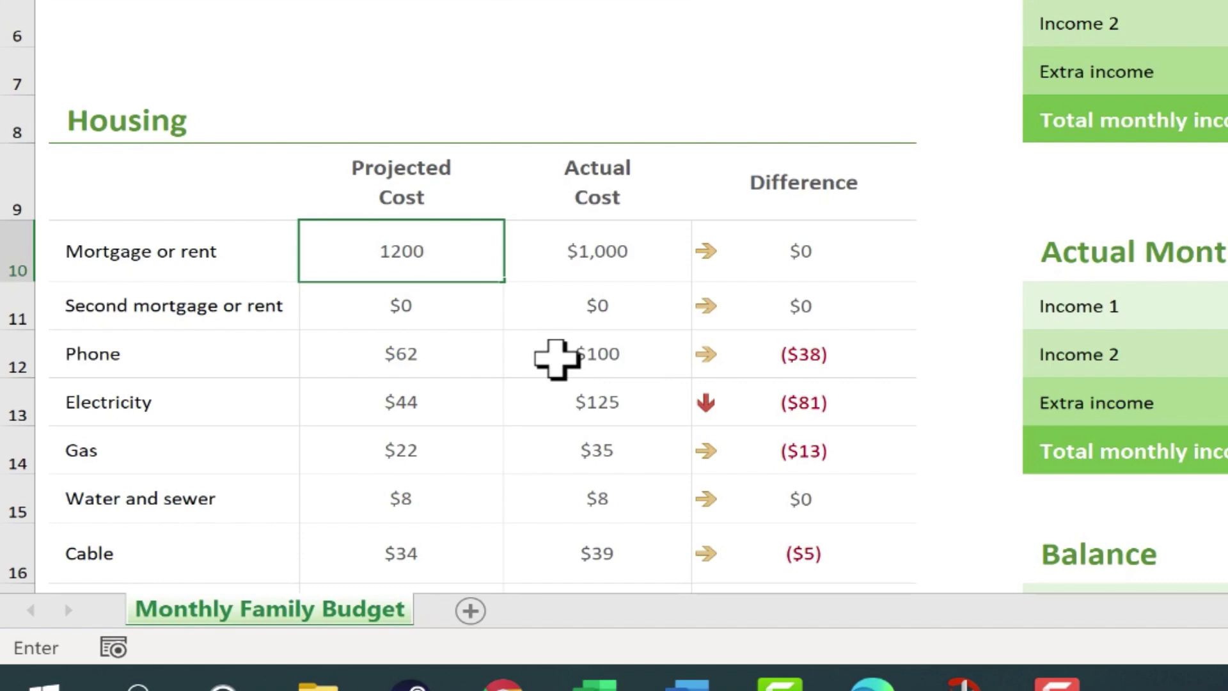
{"action": "key", "text": "Tab"}
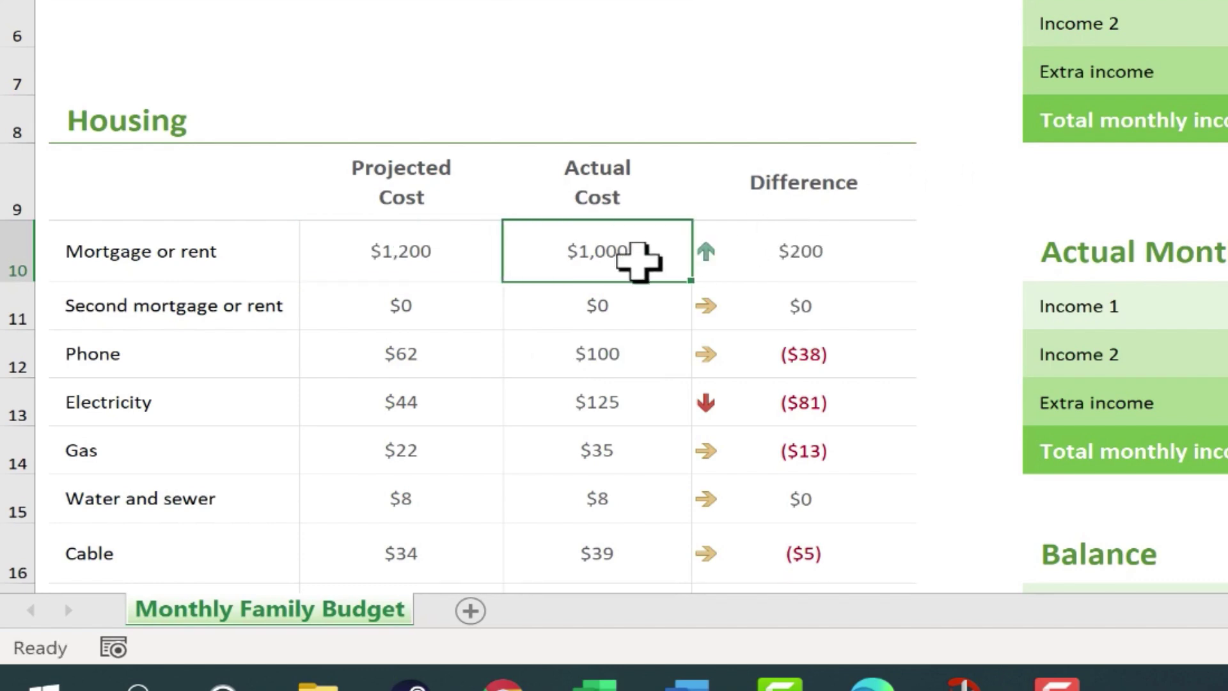
- Clear the contents of all Actual Cost entries in the Housing table, from Mortgage or rent through Other
{"action": "left_click", "coordinate": [608, 487]}
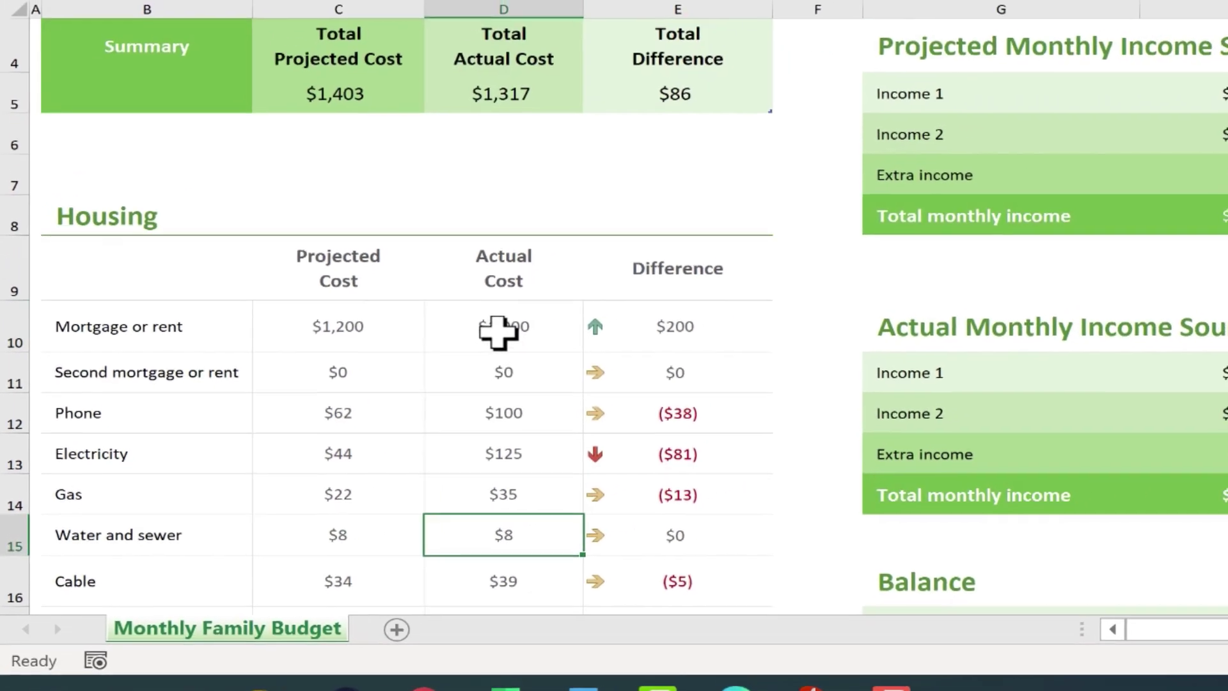
{"action": "left_click_drag", "start_coordinate": [592, 252], "coordinate": [591, 281]}
{"action": "left_click_drag", "start_coordinate": [487, 360], "coordinate": [500, 465]}
{"action": "right_click", "coordinate": [517, 275]}
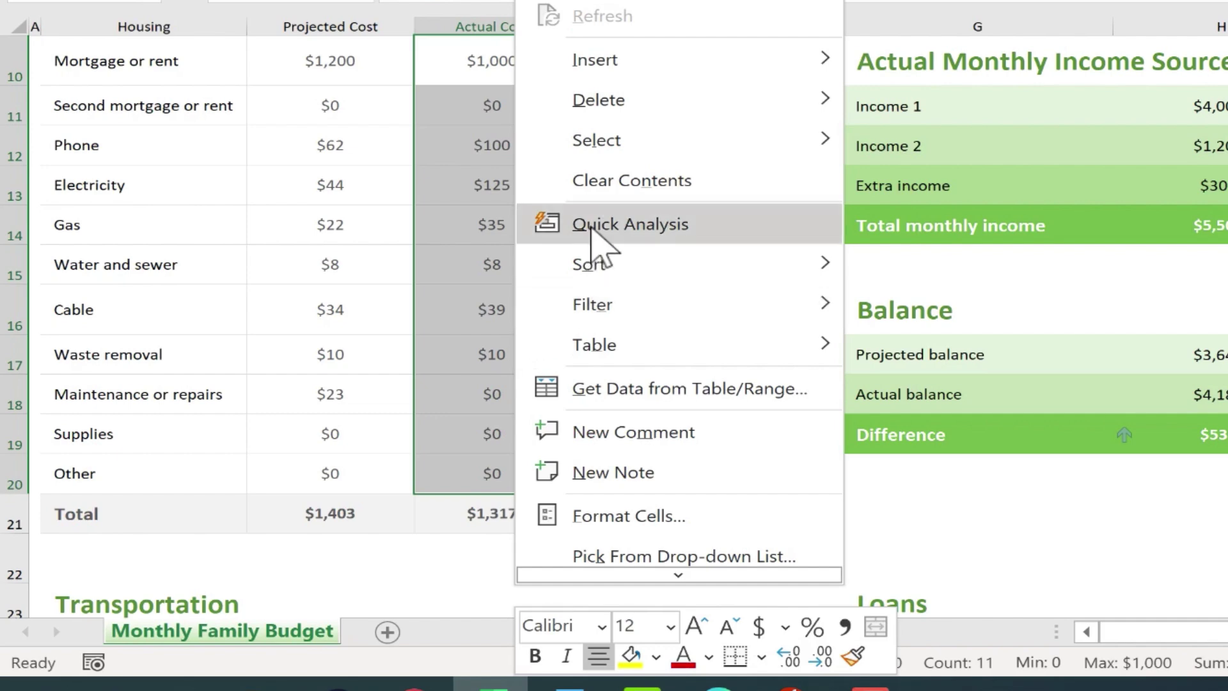
{"action": "left_click", "coordinate": [630, 186]}
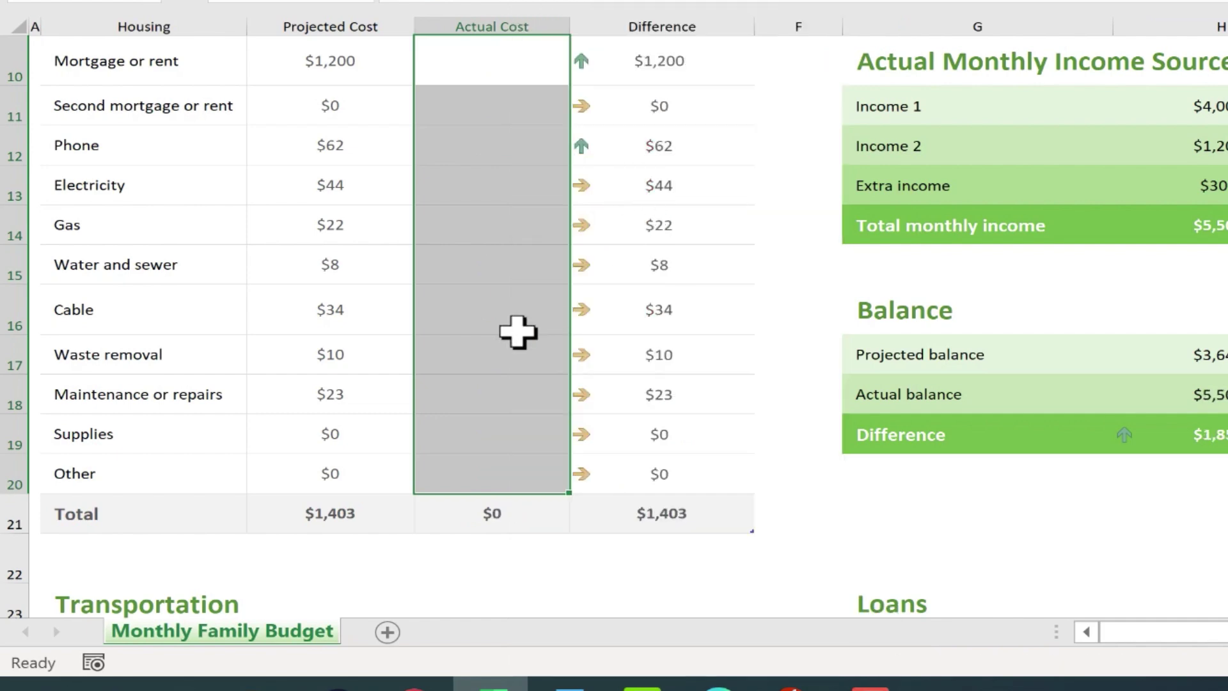
- Set the projected costs in the Housing table to 200 for Phone and 25 for Gas
{"action": "scroll", "coordinate": [448, 307], "scroll_direction": "up", "scroll_amount": 1}
{"action": "left_click", "coordinate": [353, 288]}
{"action": "double_click", "coordinate": [370, 249]}
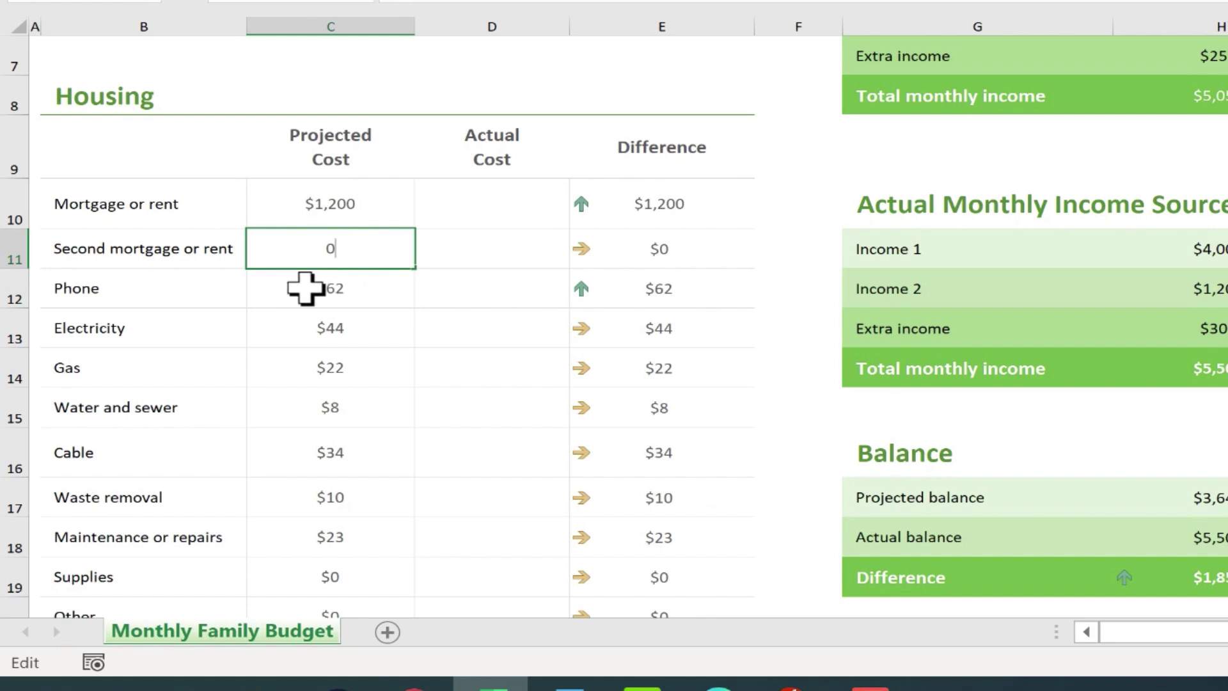
{"action": "left_click", "coordinate": [369, 295]}
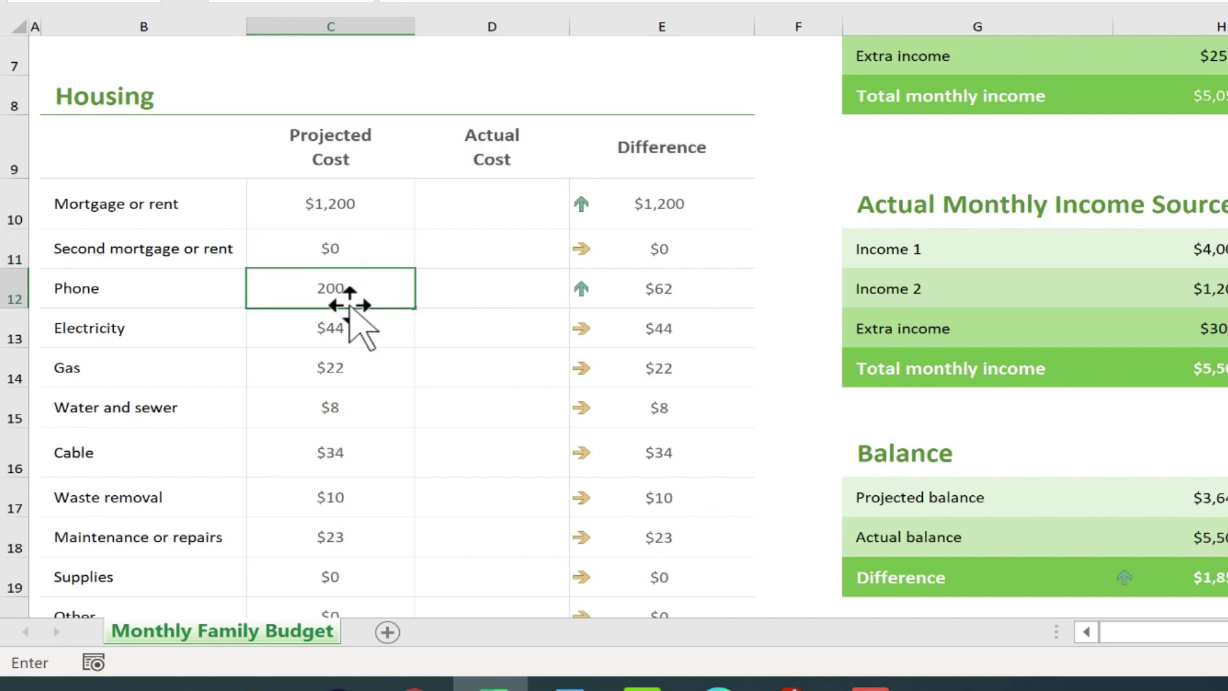
{"action": "key", "text": "Return"}
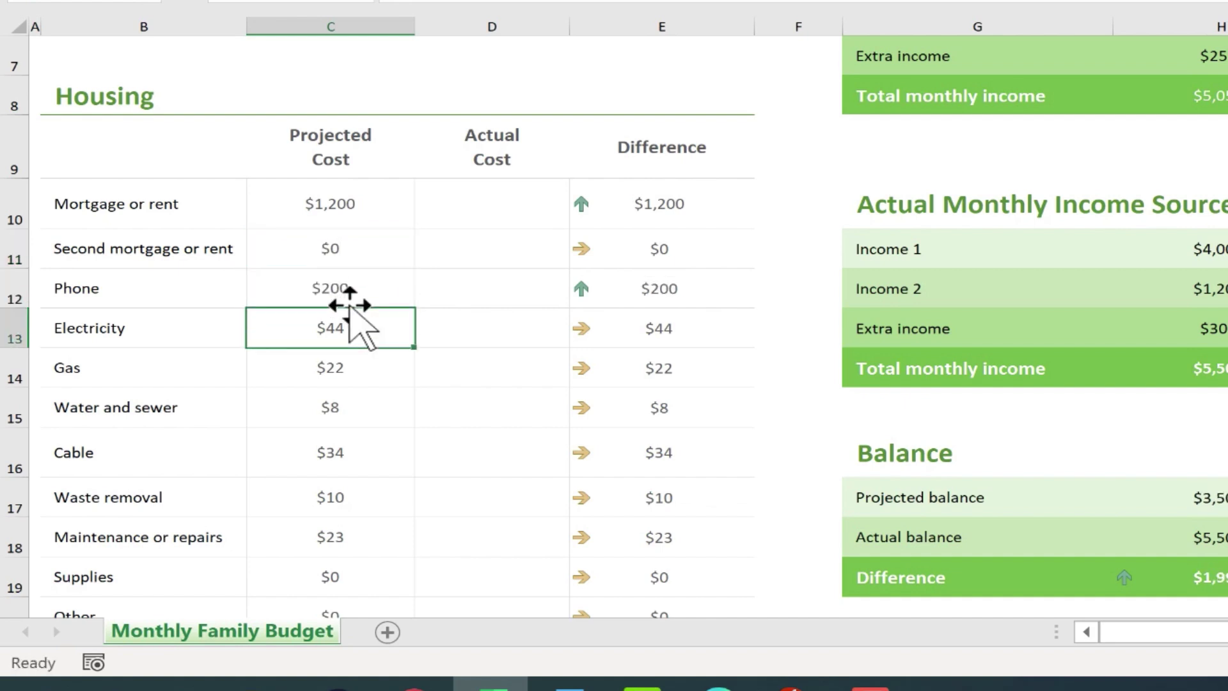
{"action": "left_click", "coordinate": [361, 374]}
{"action": "type", "text": "2"}
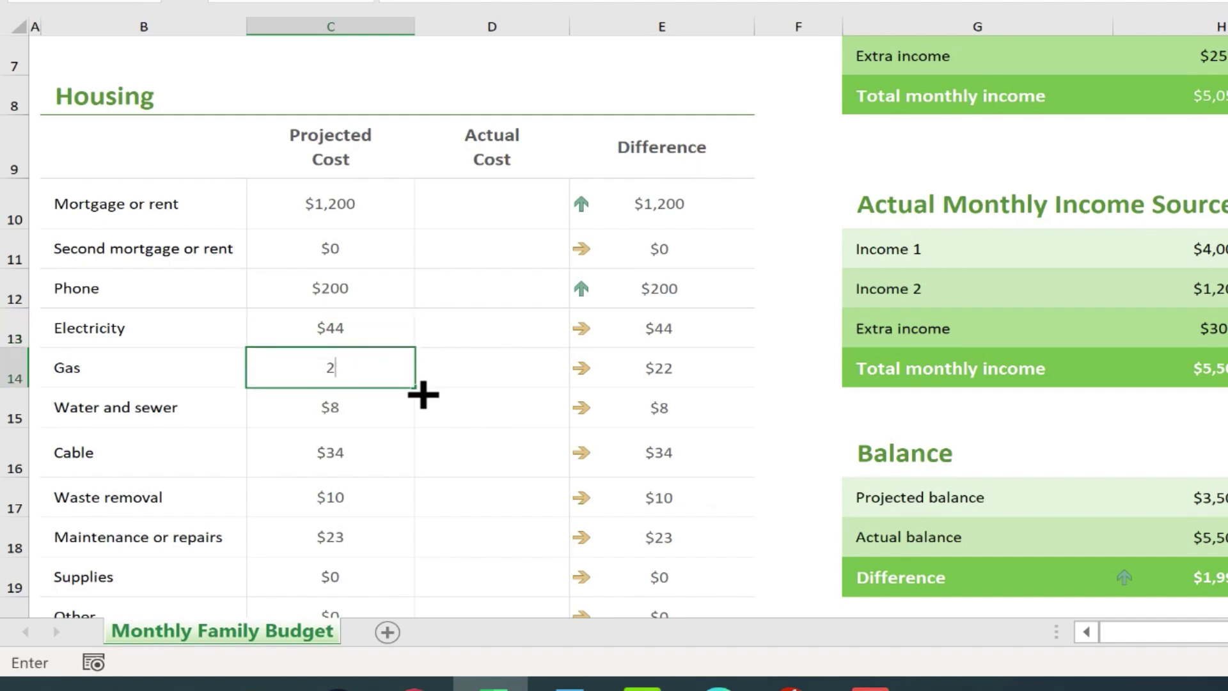
{"action": "type", "text": "5"}
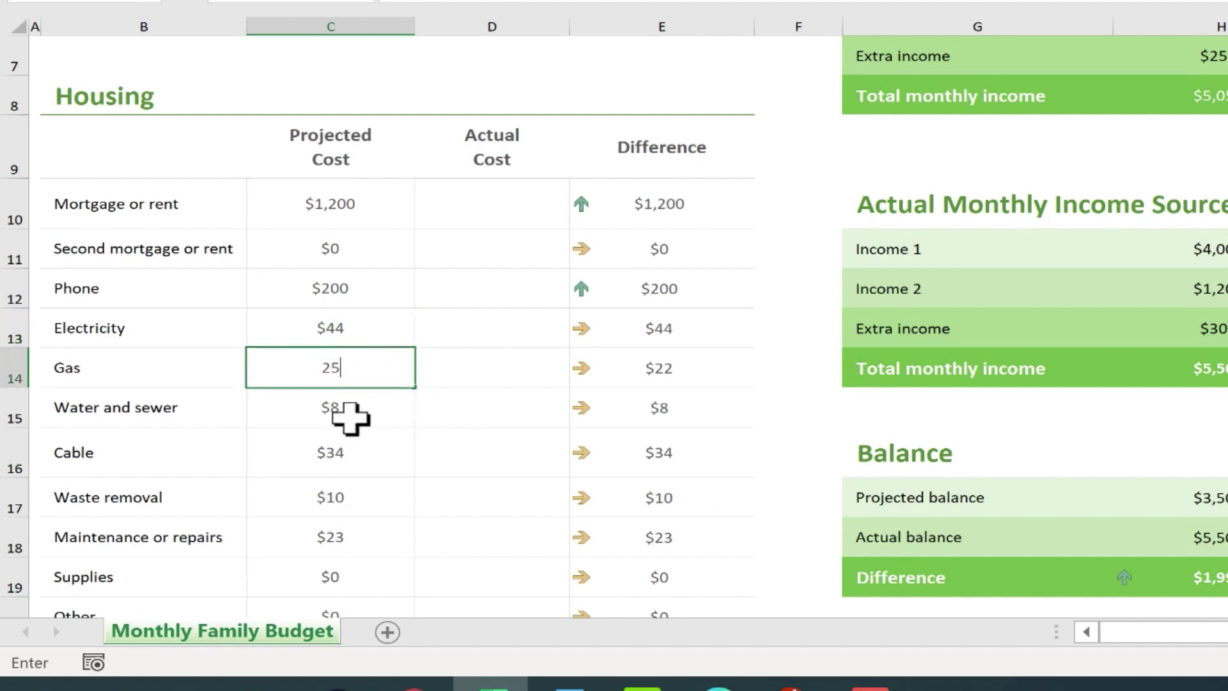
{"action": "key", "text": "Return"}
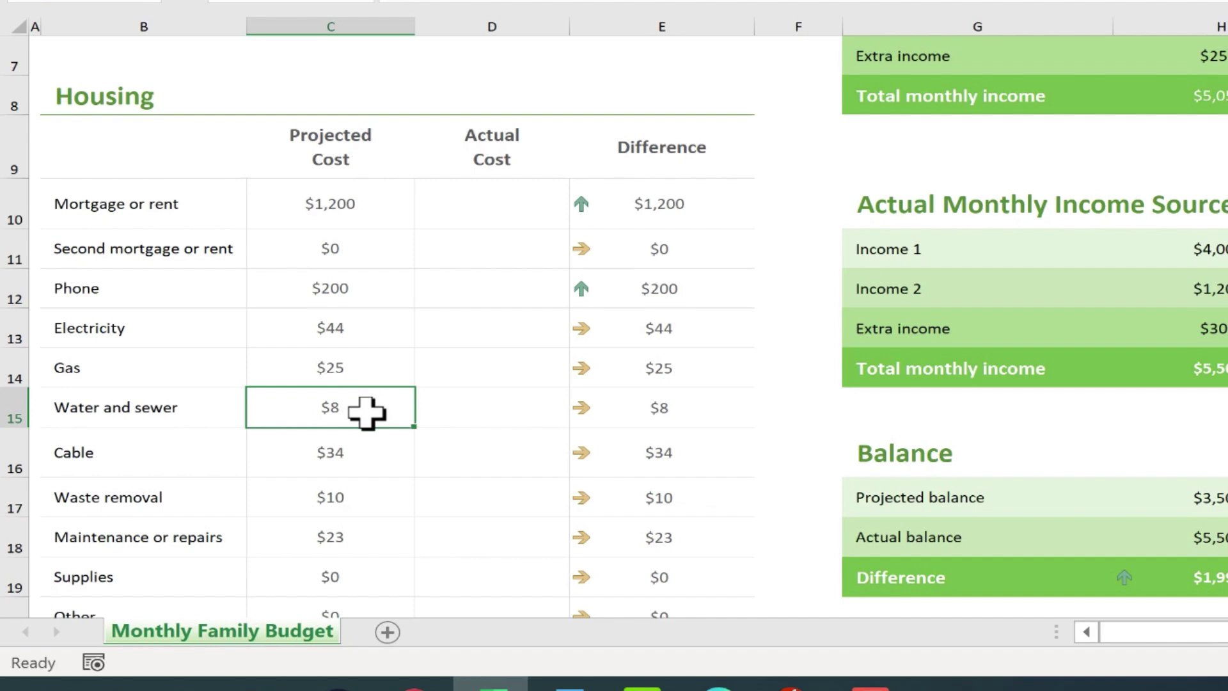
- Set the projected Housing costs to 20 for Water and sewer, 80 for Cable and 15 for Waste removal
{"action": "key", "text": "Return"}
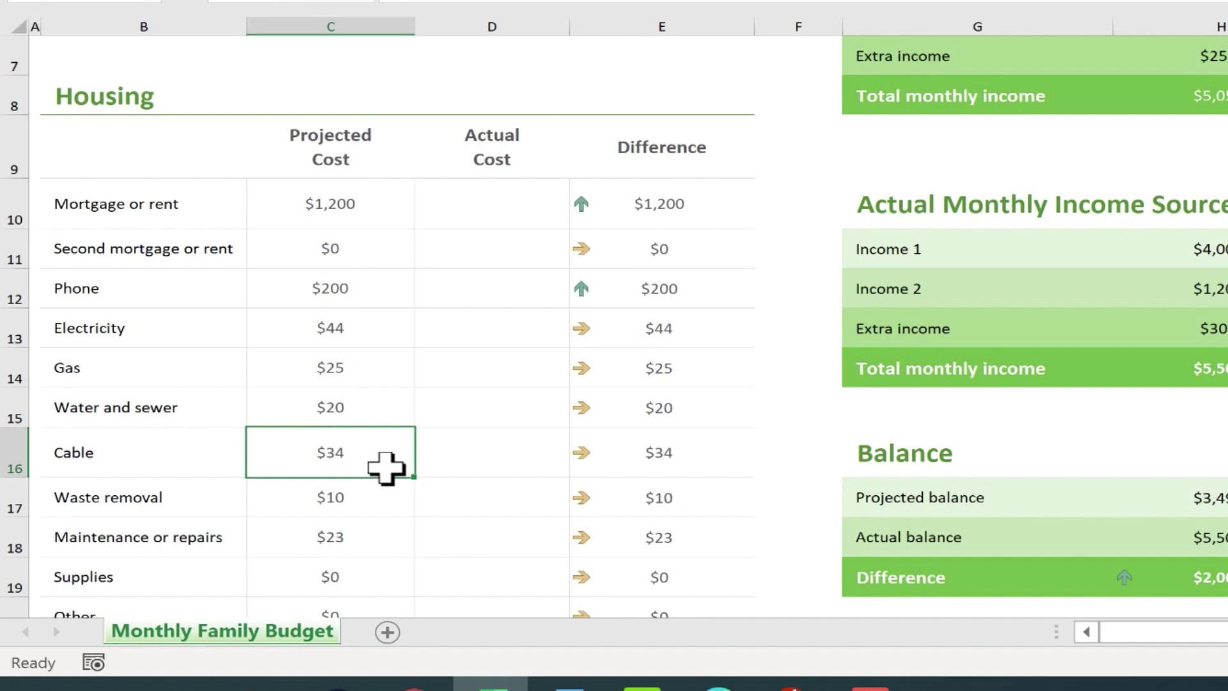
{"action": "type", "text": "80"}
{"action": "key", "text": "Return"}
{"action": "type", "text": "15"}
{"action": "key", "text": "Return"}
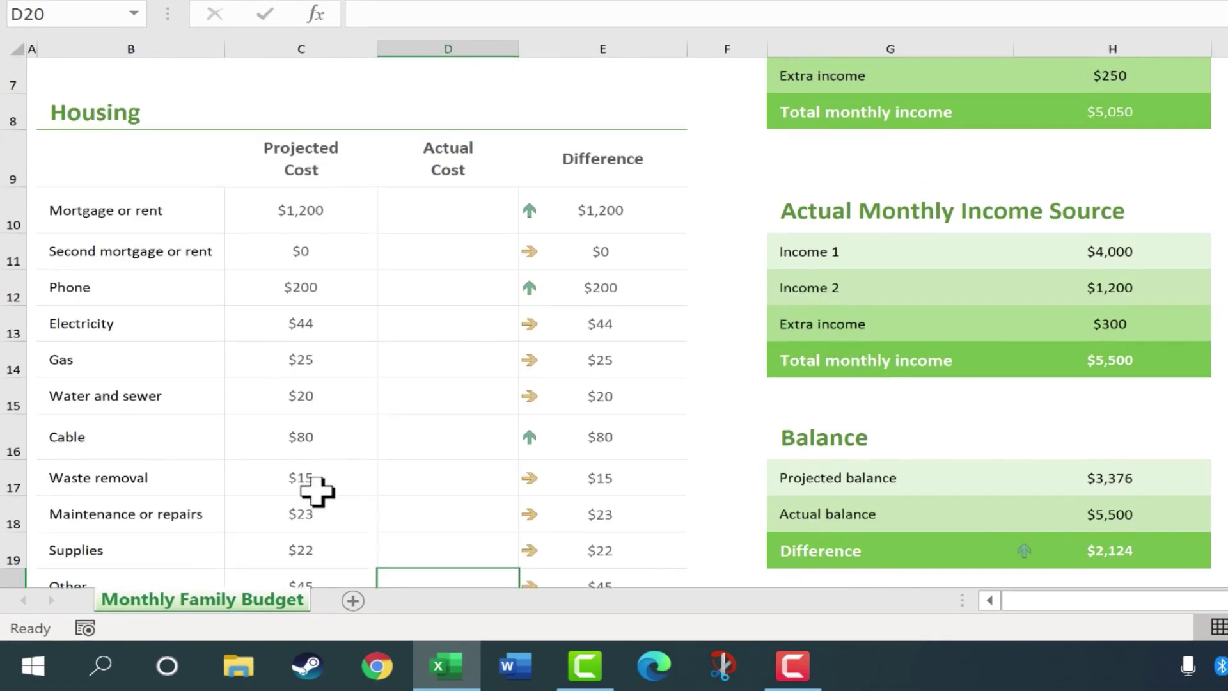
{"action": "scroll", "coordinate": [288, 313], "scroll_direction": "down", "scroll_amount": 1}
{"action": "scroll", "coordinate": [284, 312], "scroll_direction": "up", "scroll_amount": 1}
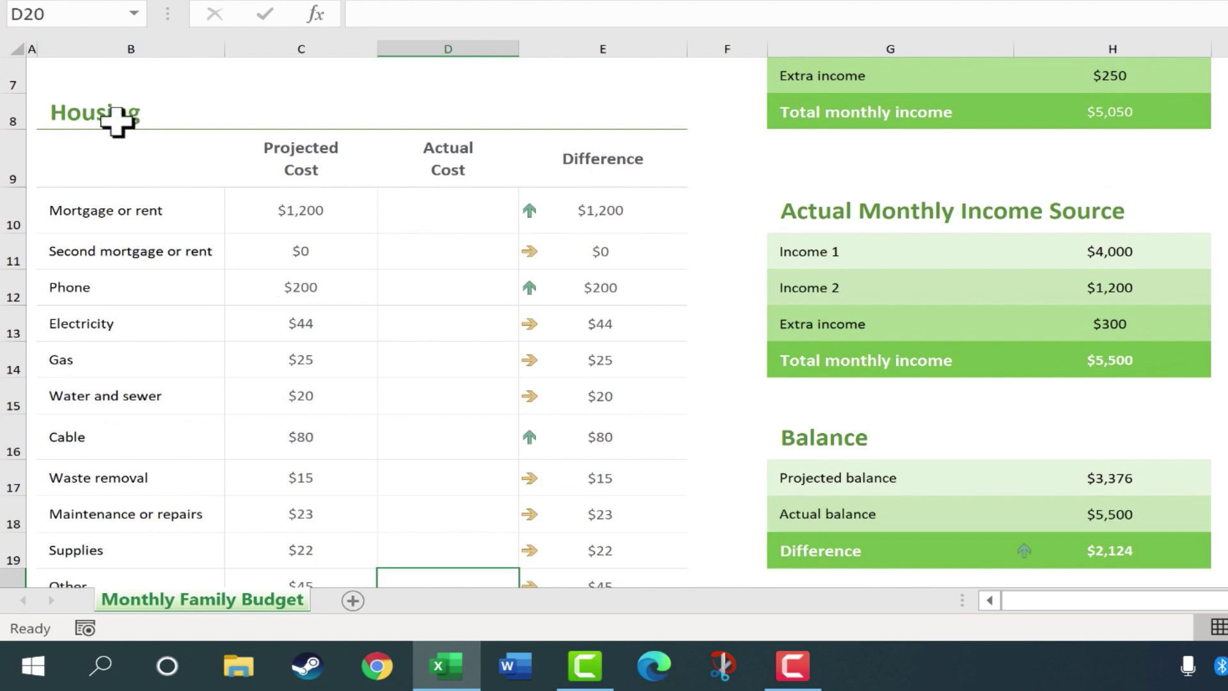
- Change the projected cost of Phone in the Housing table to 220
{"action": "scroll", "coordinate": [423, 357], "scroll_direction": "up", "scroll_amount": 2}
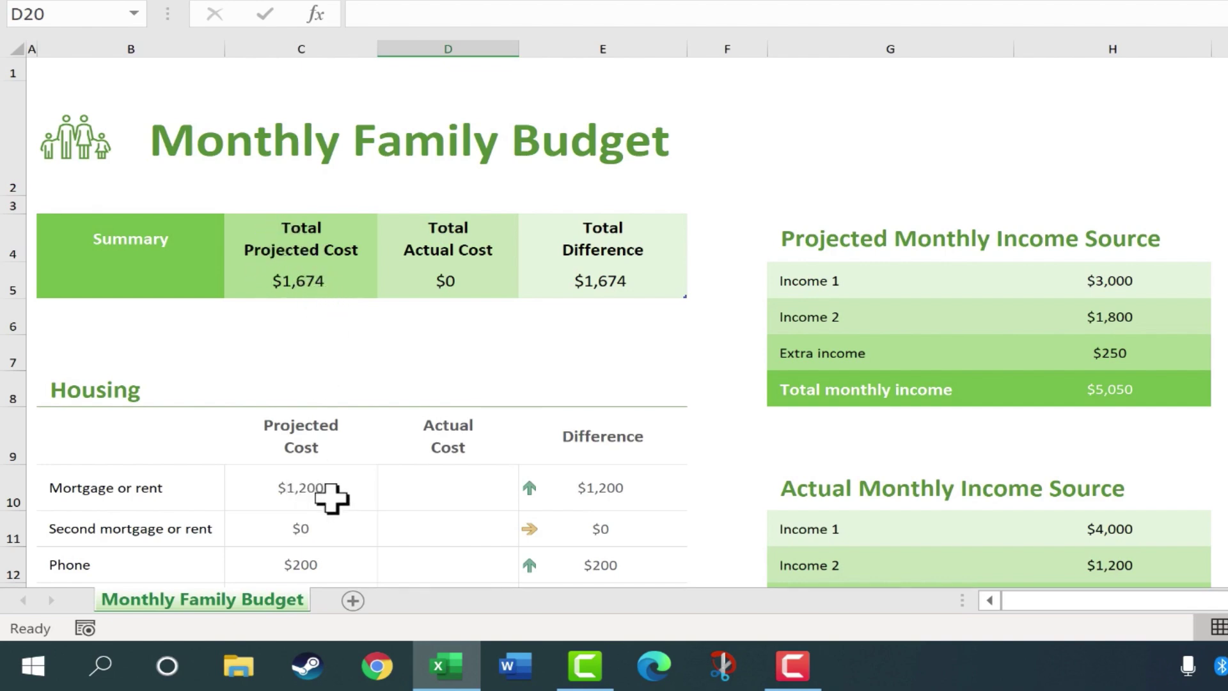
{"action": "left_click", "coordinate": [321, 564]}
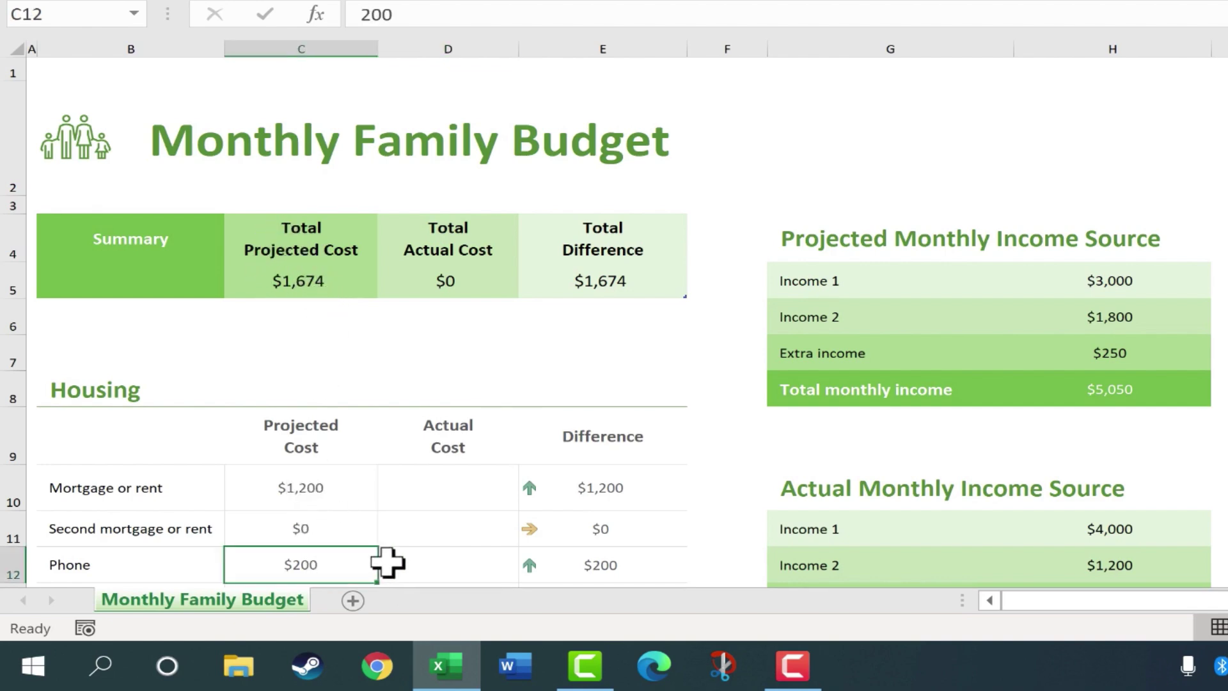
{"action": "type", "text": "22"}
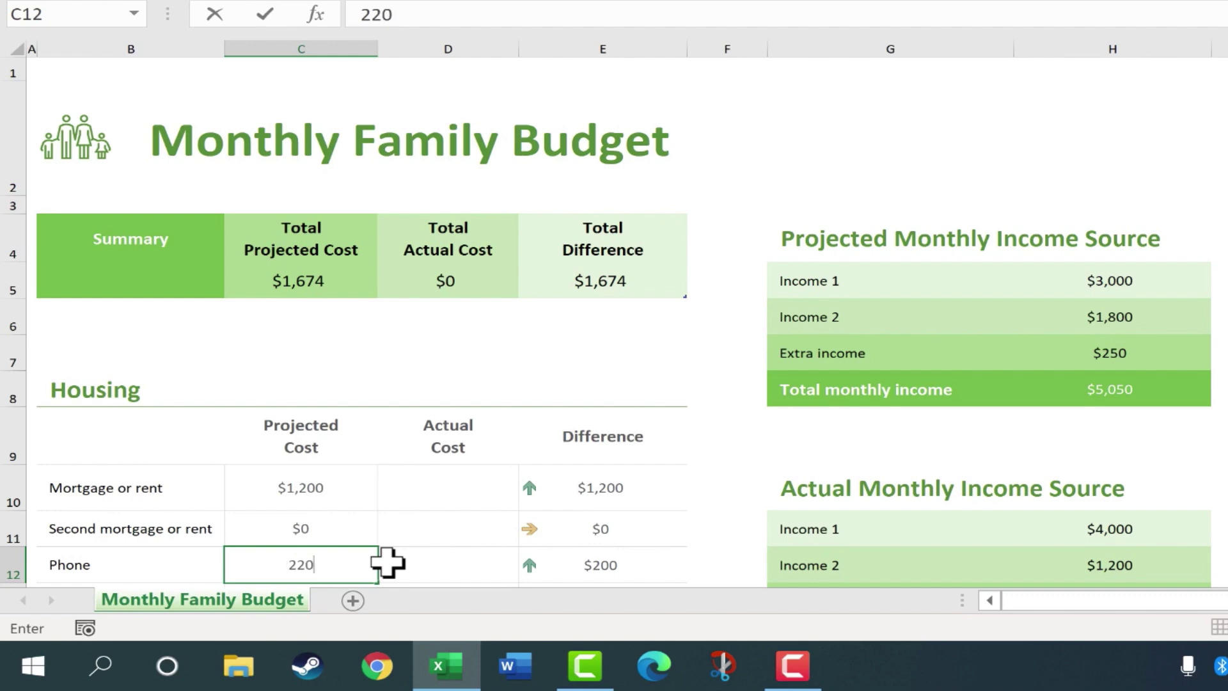
{"action": "key", "text": "Return"}
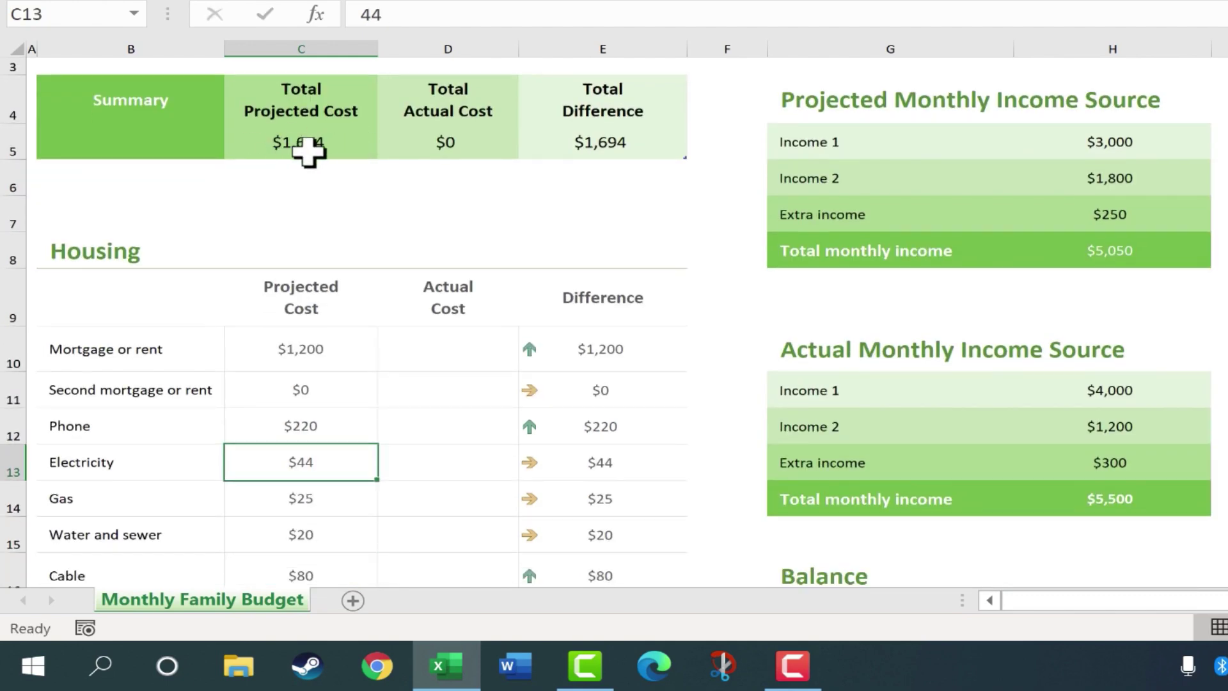
- Examine the other budget categories from Transportation and Loans down to Savings/Investments and Gifts and Donations, and return to the Summary
{"action": "scroll", "coordinate": [355, 403], "scroll_direction": "down", "scroll_amount": 5}
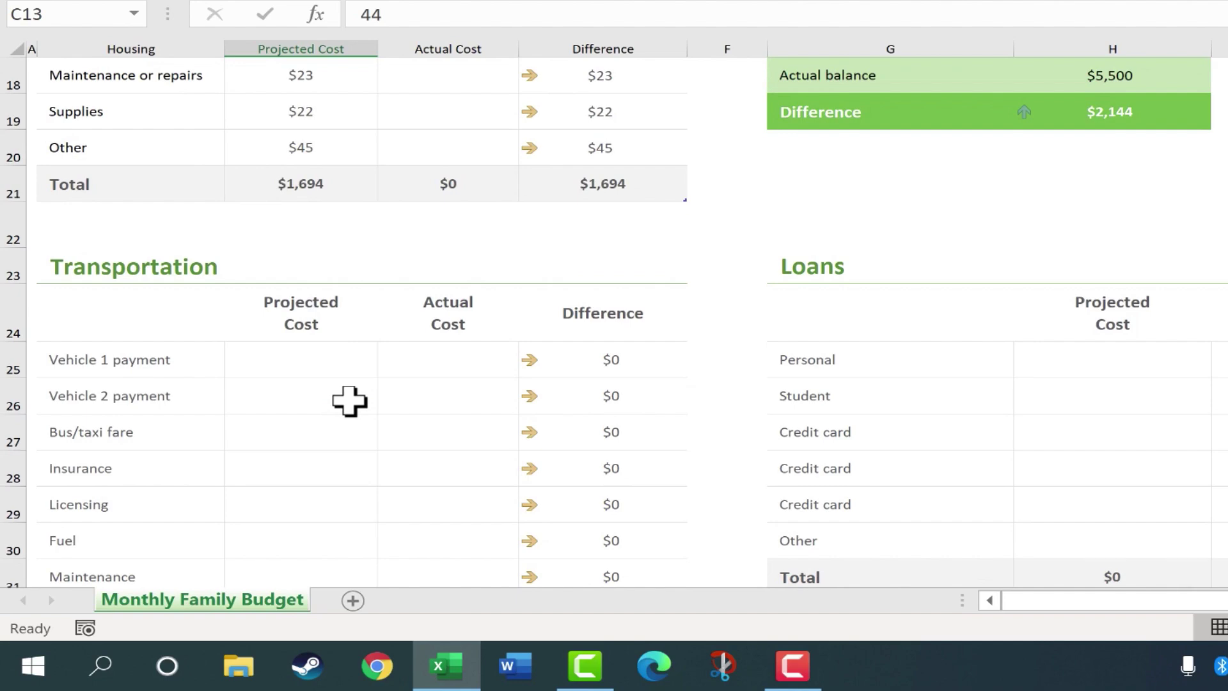
{"action": "scroll", "coordinate": [350, 401], "scroll_direction": "down", "scroll_amount": 1}
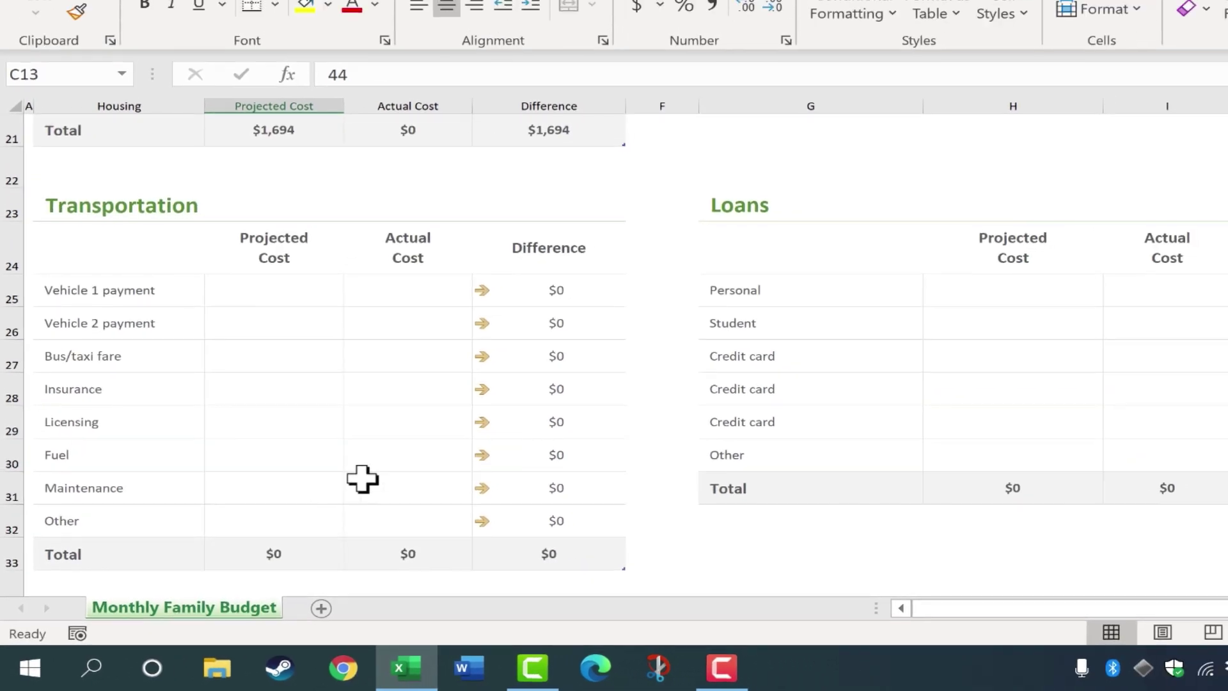
{"action": "scroll", "coordinate": [349, 487], "scroll_direction": "down", "scroll_amount": 4}
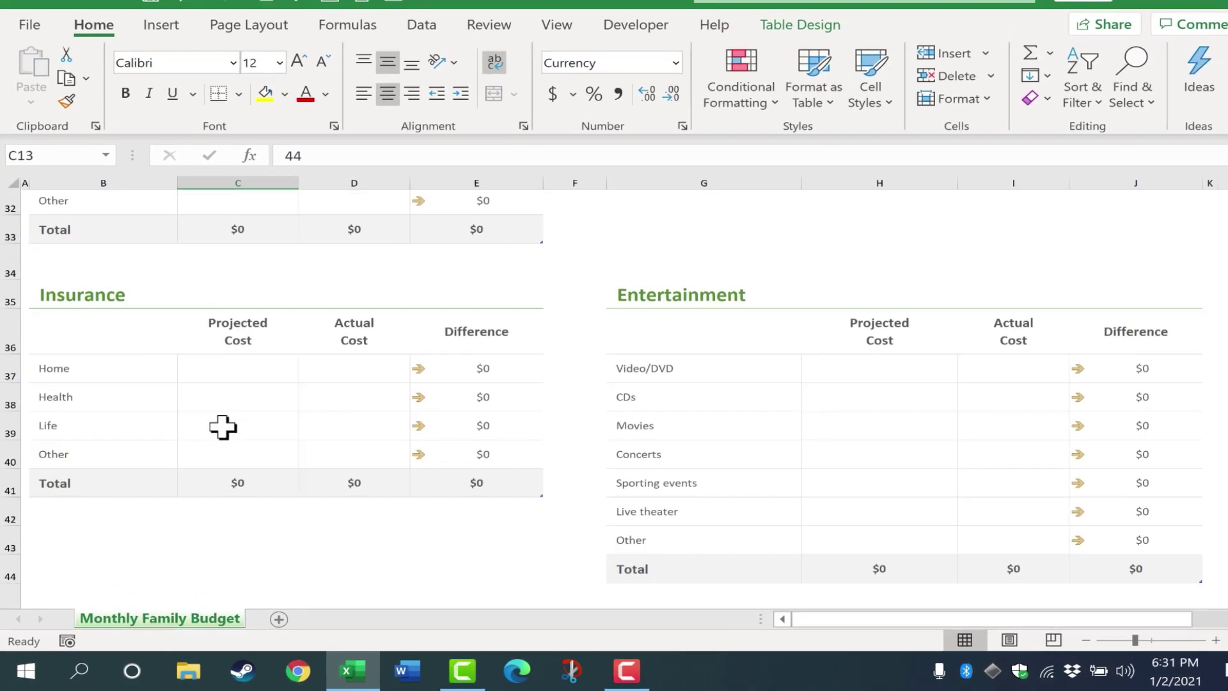
{"action": "scroll", "coordinate": [222, 427], "scroll_direction": "down", "scroll_amount": 8}
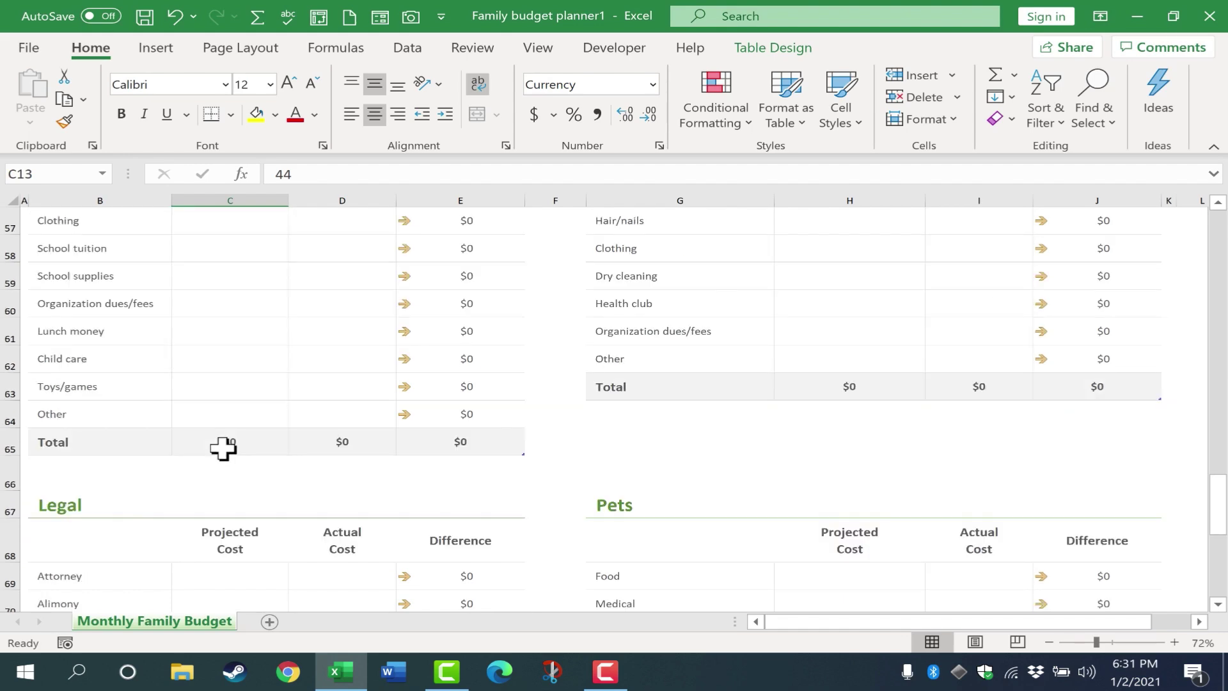
{"action": "scroll", "coordinate": [223, 448], "scroll_direction": "down", "scroll_amount": 8}
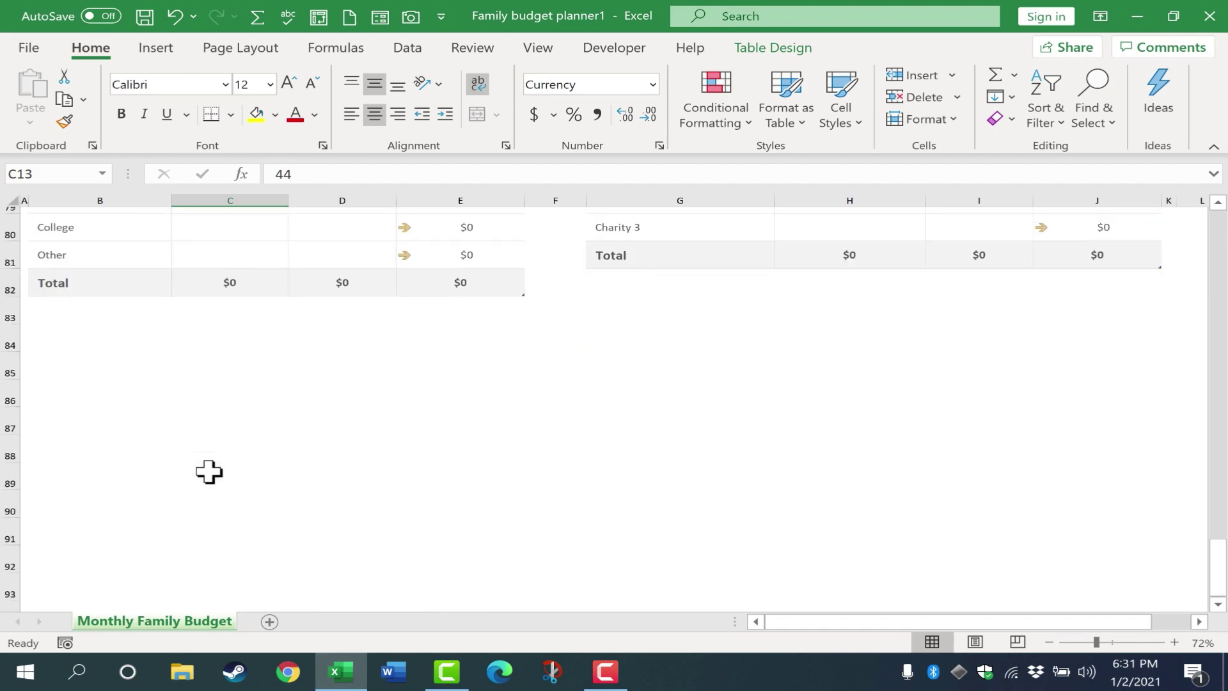
{"action": "scroll", "coordinate": [209, 472], "scroll_direction": "up", "scroll_amount": 3}
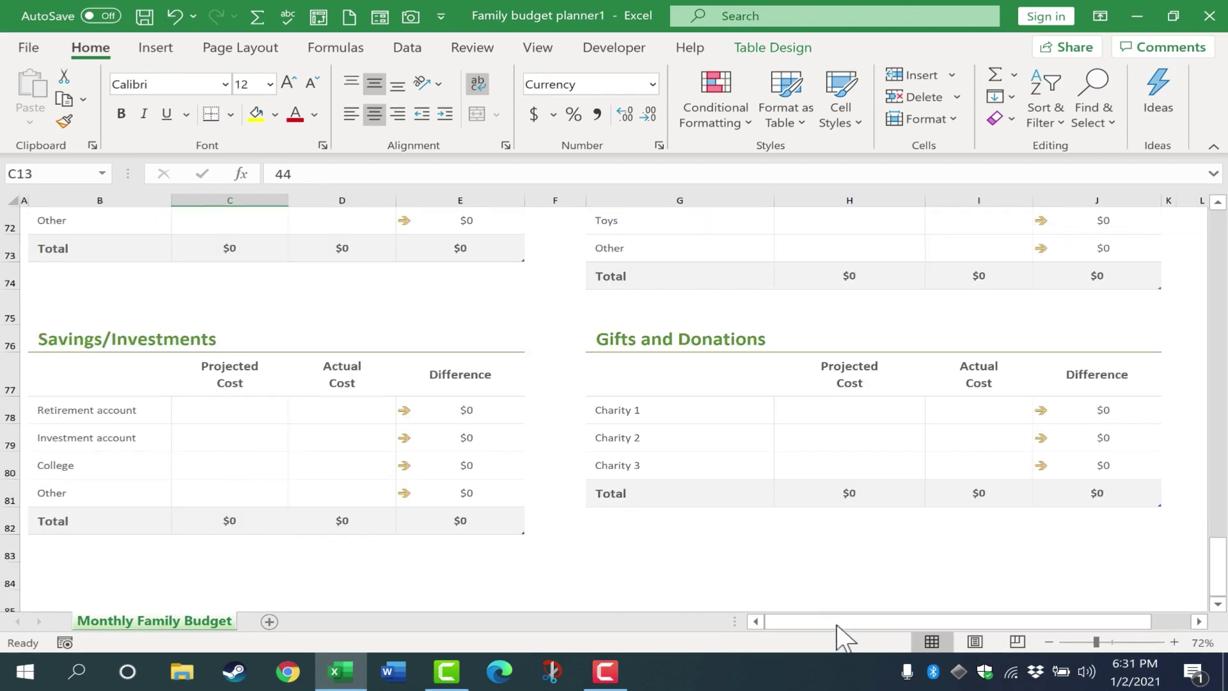
{"action": "left_click_drag", "start_coordinate": [1217, 566], "coordinate": [1218, 355]}
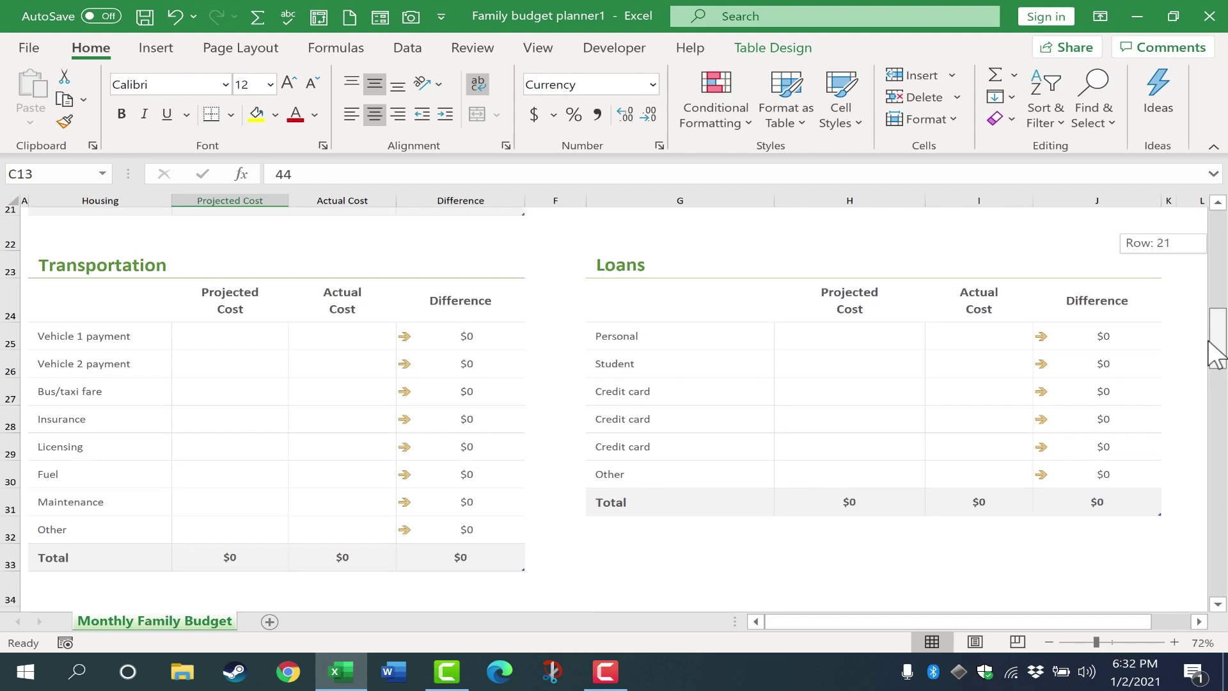
{"action": "left_click_drag", "start_coordinate": [1216, 354], "coordinate": [1195, 282]}
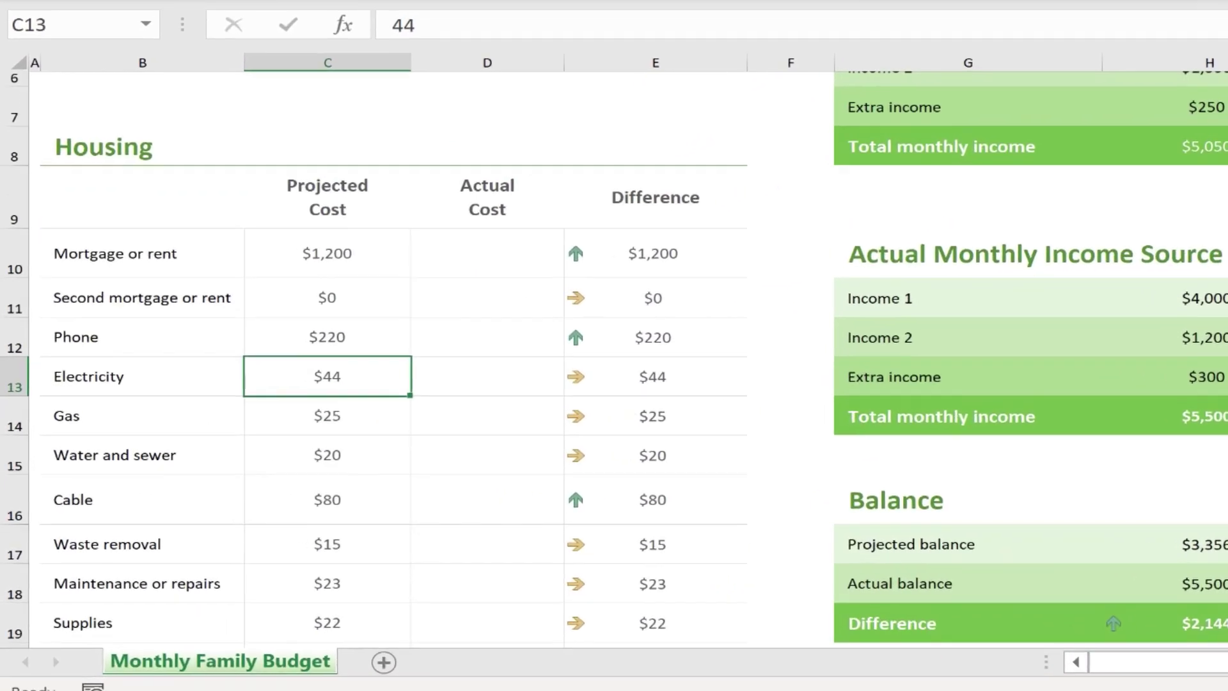
{"action": "scroll", "coordinate": [615, 352], "scroll_direction": "down", "scroll_amount": 1}
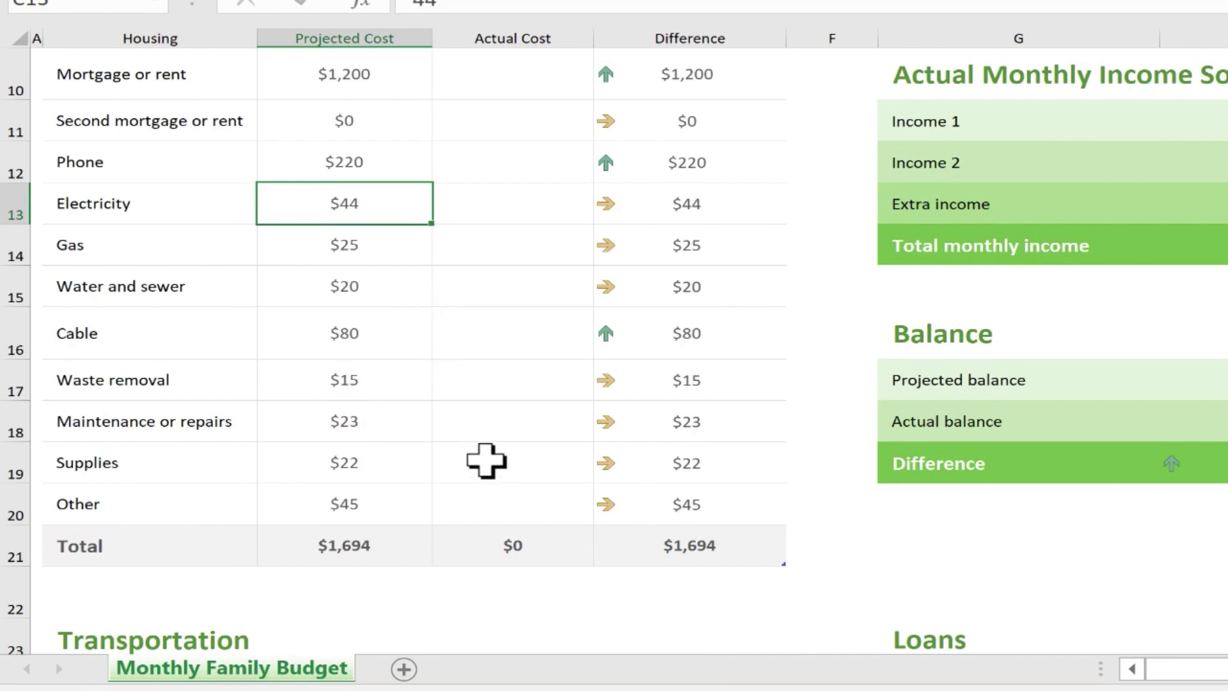
{"action": "scroll", "coordinate": [407, 420], "scroll_direction": "down", "scroll_amount": 3}
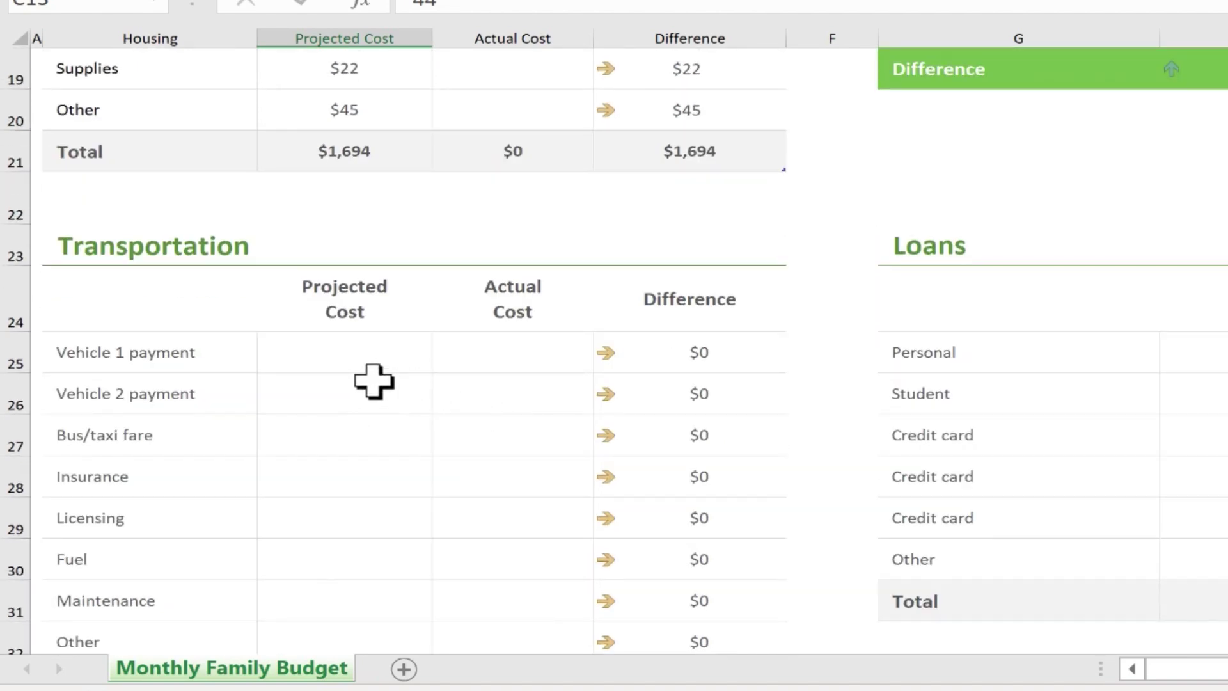
{"action": "scroll", "coordinate": [375, 382], "scroll_direction": "down", "scroll_amount": 3}
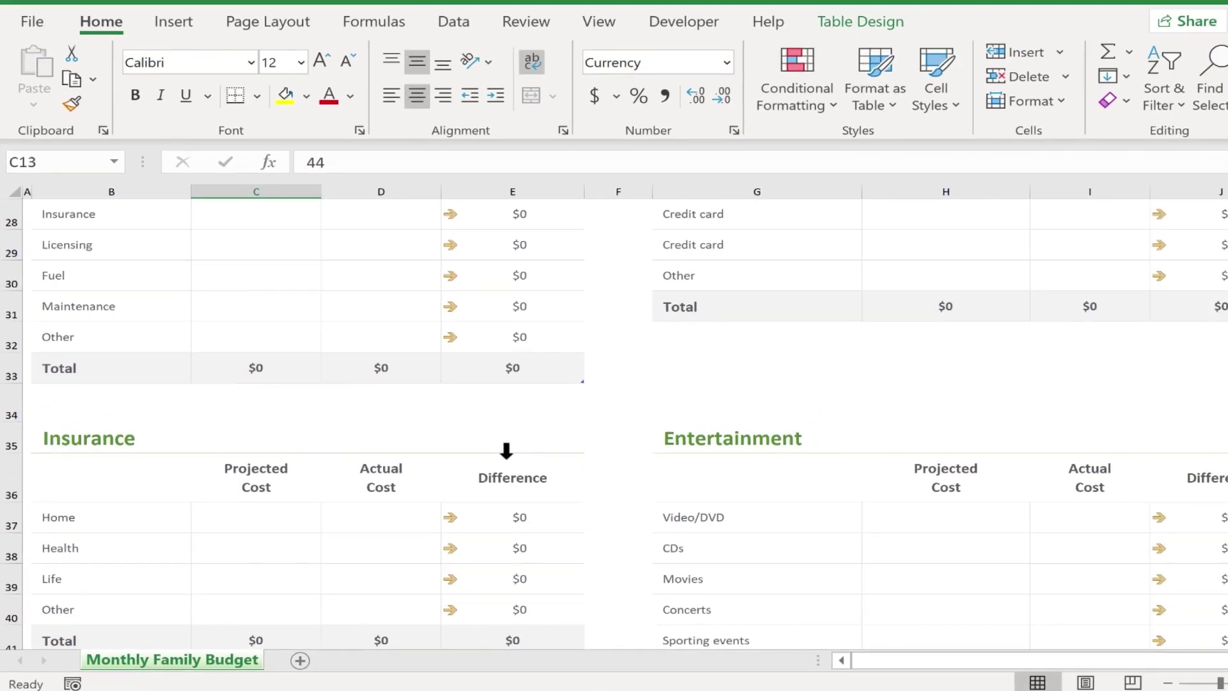
{"action": "scroll", "coordinate": [619, 519], "scroll_direction": "up", "scroll_amount": 3}
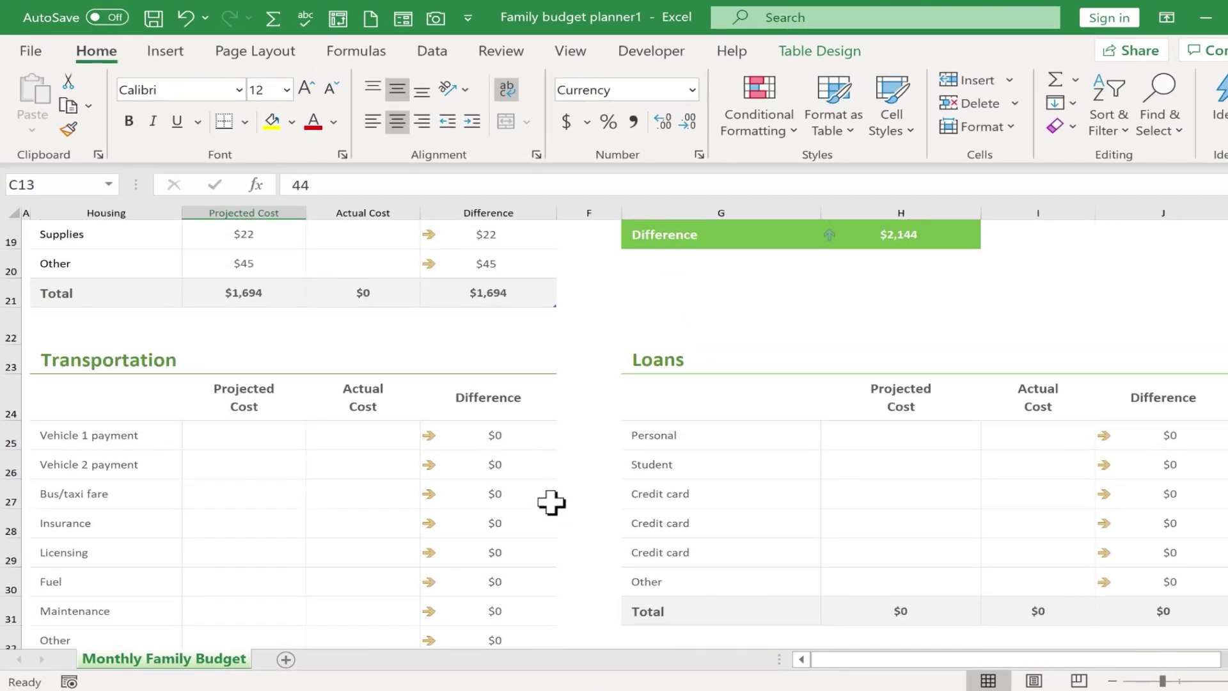
{"action": "scroll", "coordinate": [566, 500], "scroll_direction": "up", "scroll_amount": 3}
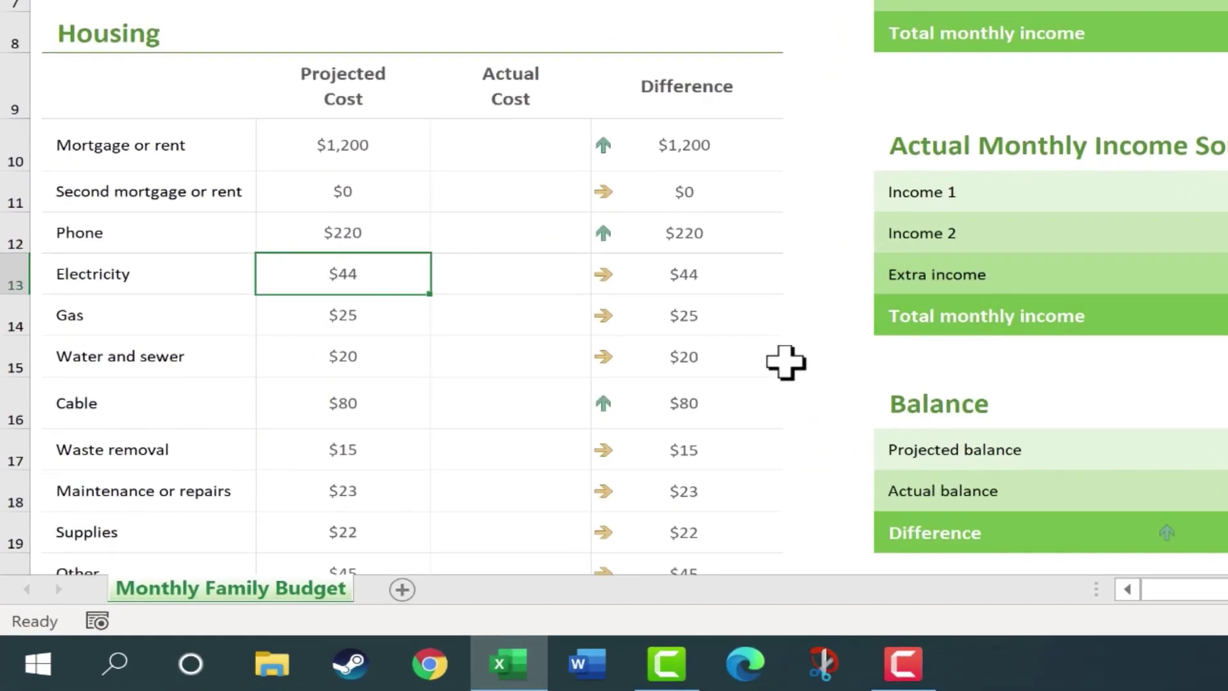
{"action": "scroll", "coordinate": [678, 300], "scroll_direction": "up", "scroll_amount": 3}
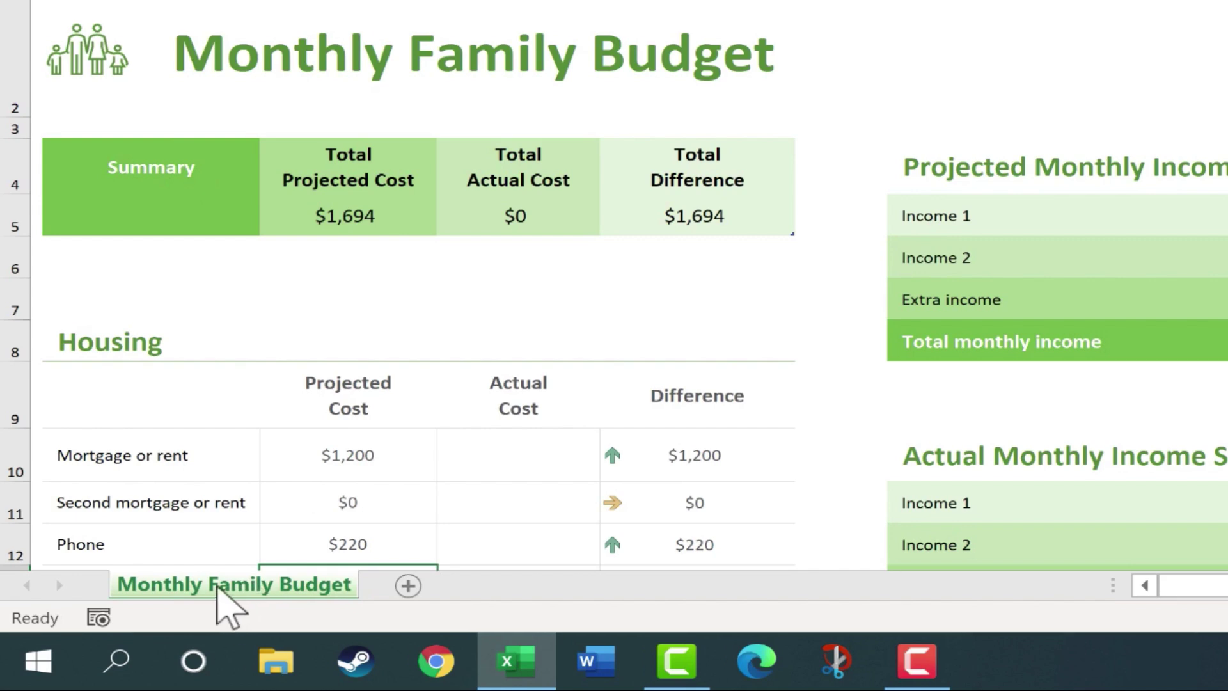
- Rename the Monthly Family Budget worksheet to Template
{"action": "right_click", "coordinate": [245, 585]}
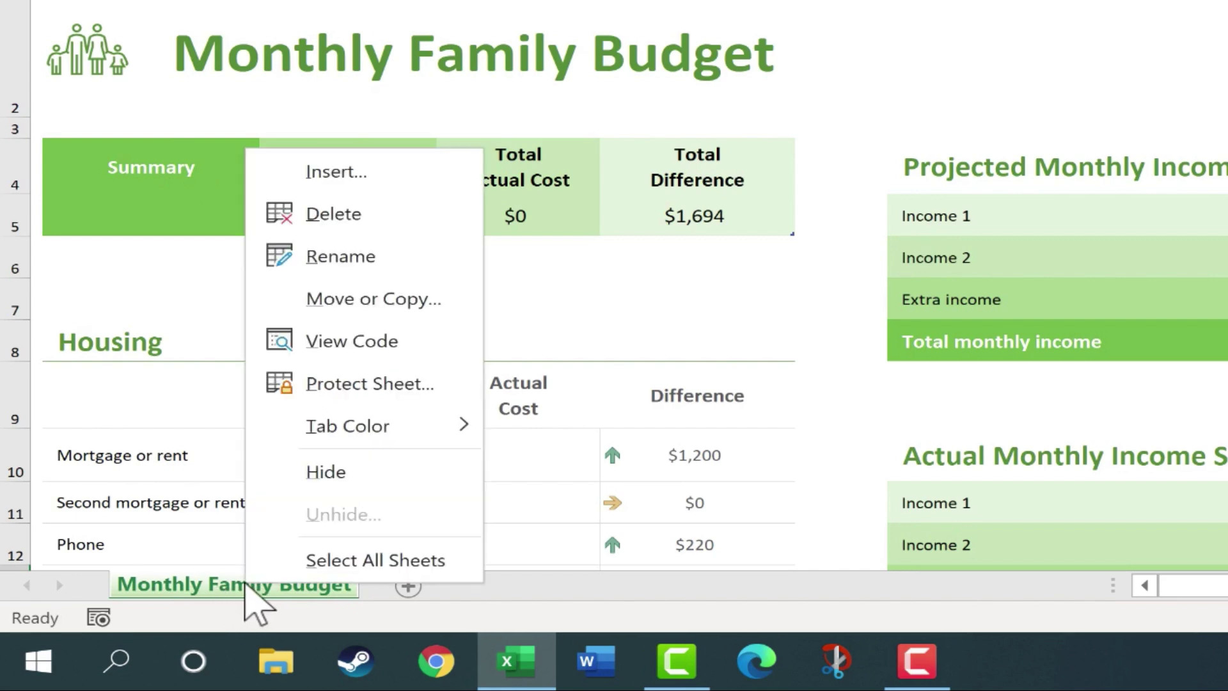
{"action": "left_click", "coordinate": [342, 258]}
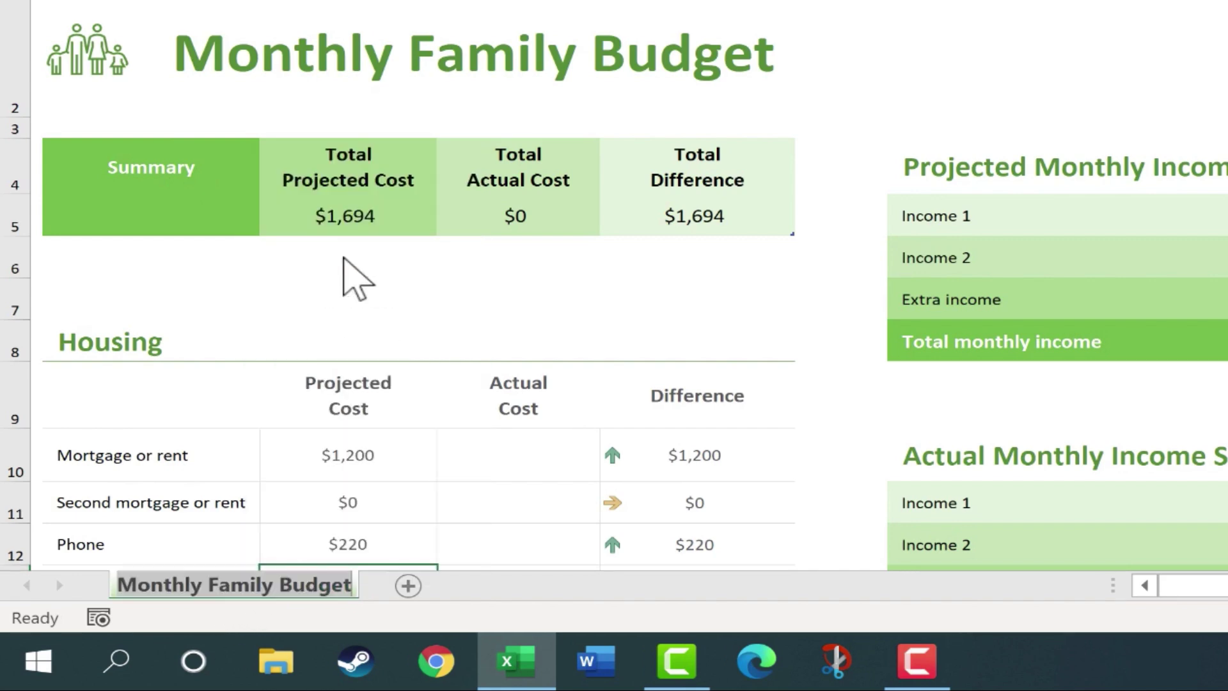
{"action": "type", "text": "Te"}
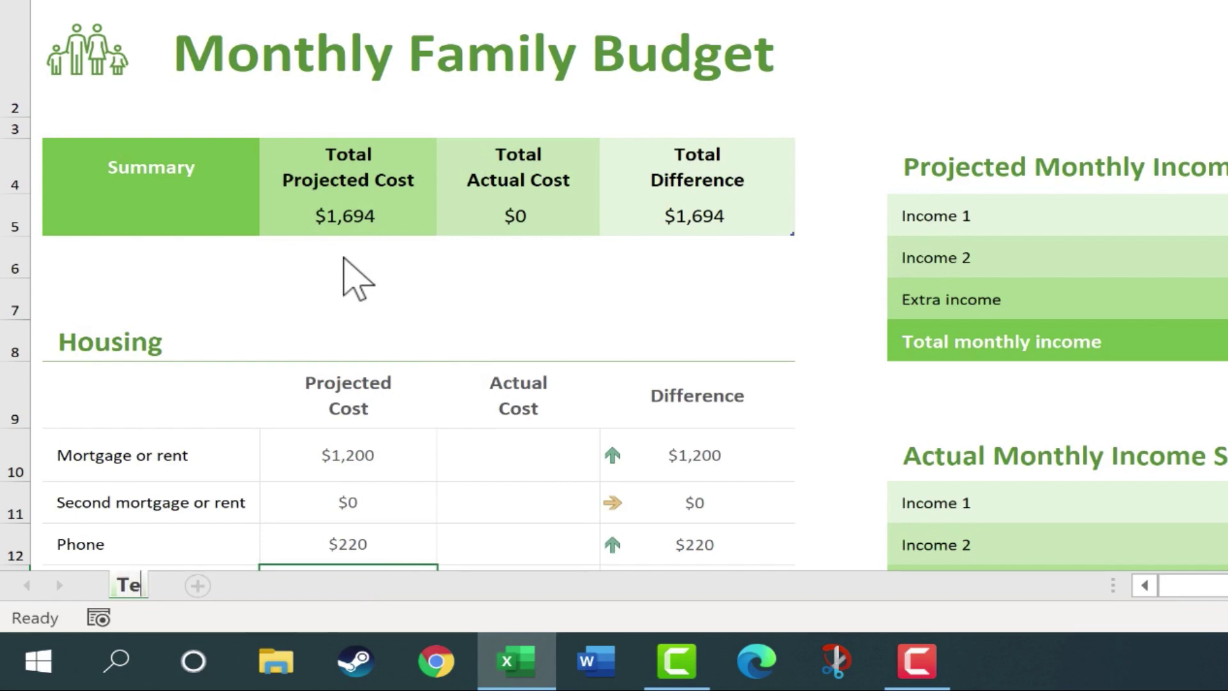
{"action": "type", "text": "mplate"}
{"action": "key", "text": "Return"}
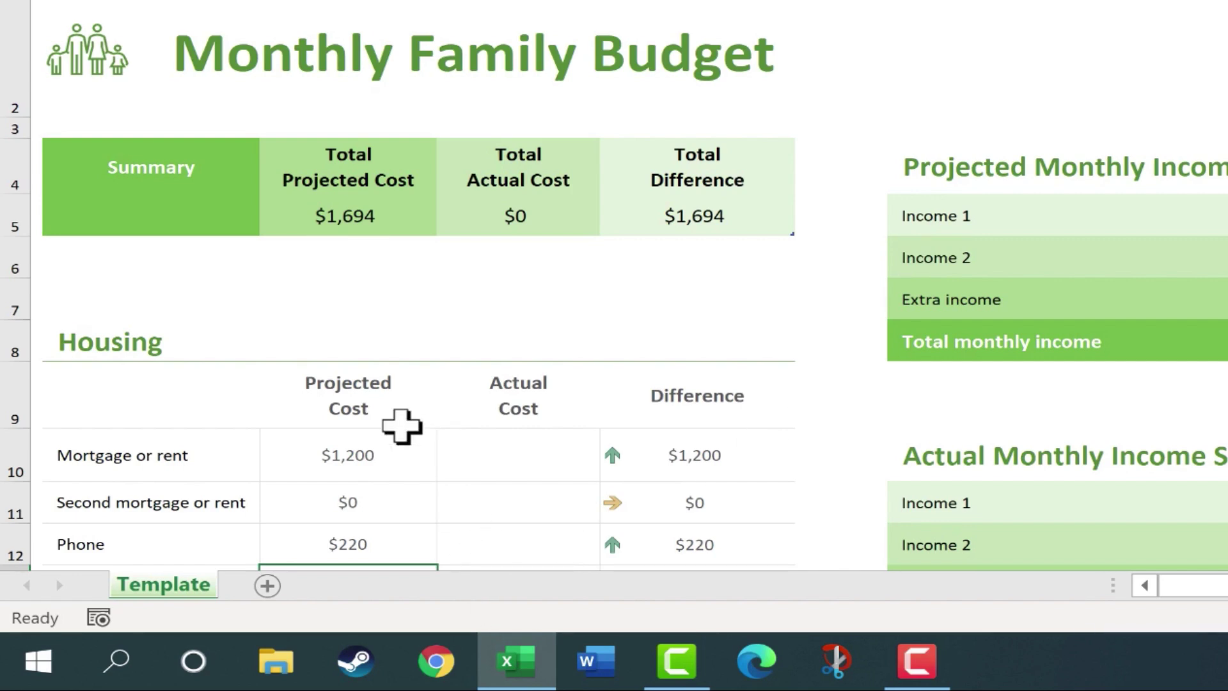
- Create a copy of the Template worksheet in the same workbook, placed before the original sheet
{"action": "right_click", "coordinate": [211, 594]}
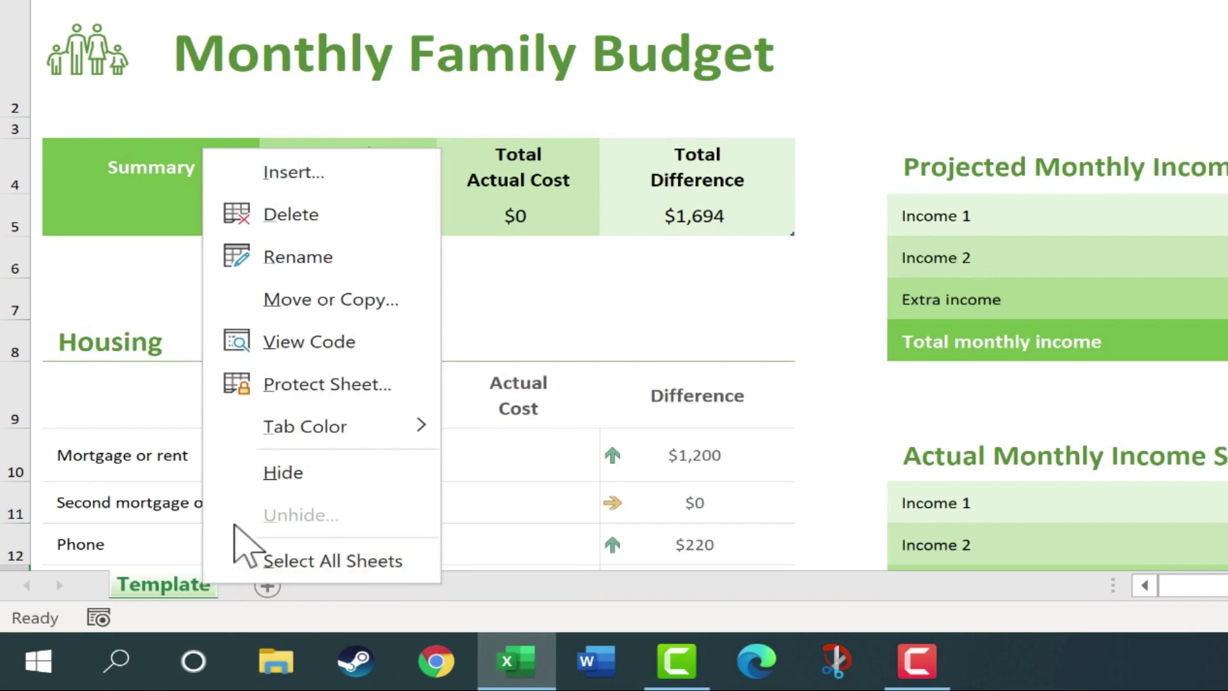
{"action": "left_click", "coordinate": [307, 300]}
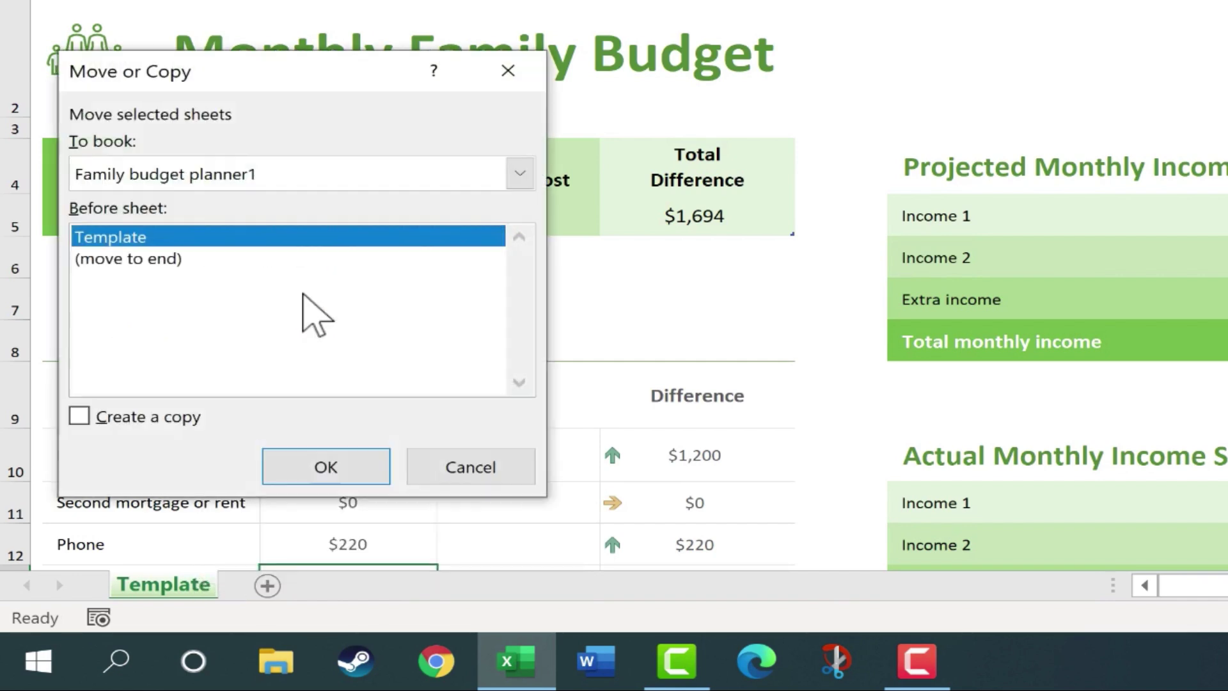
{"action": "left_click", "coordinate": [79, 417]}
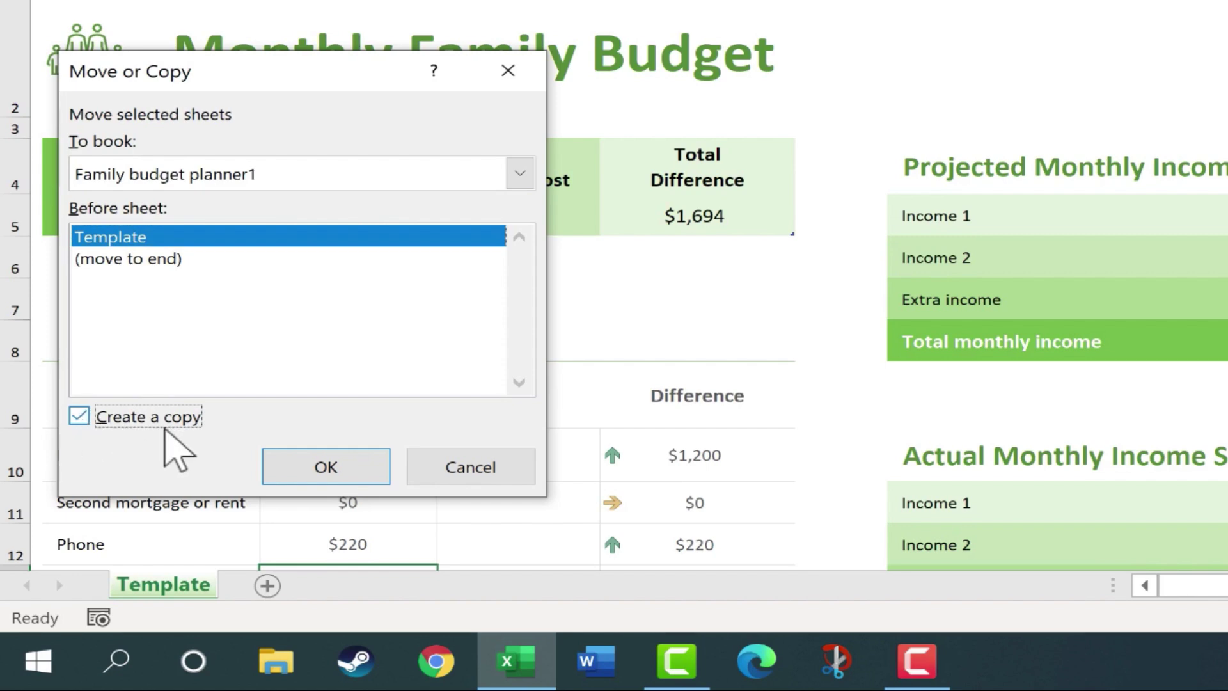
{"action": "left_click", "coordinate": [306, 455]}
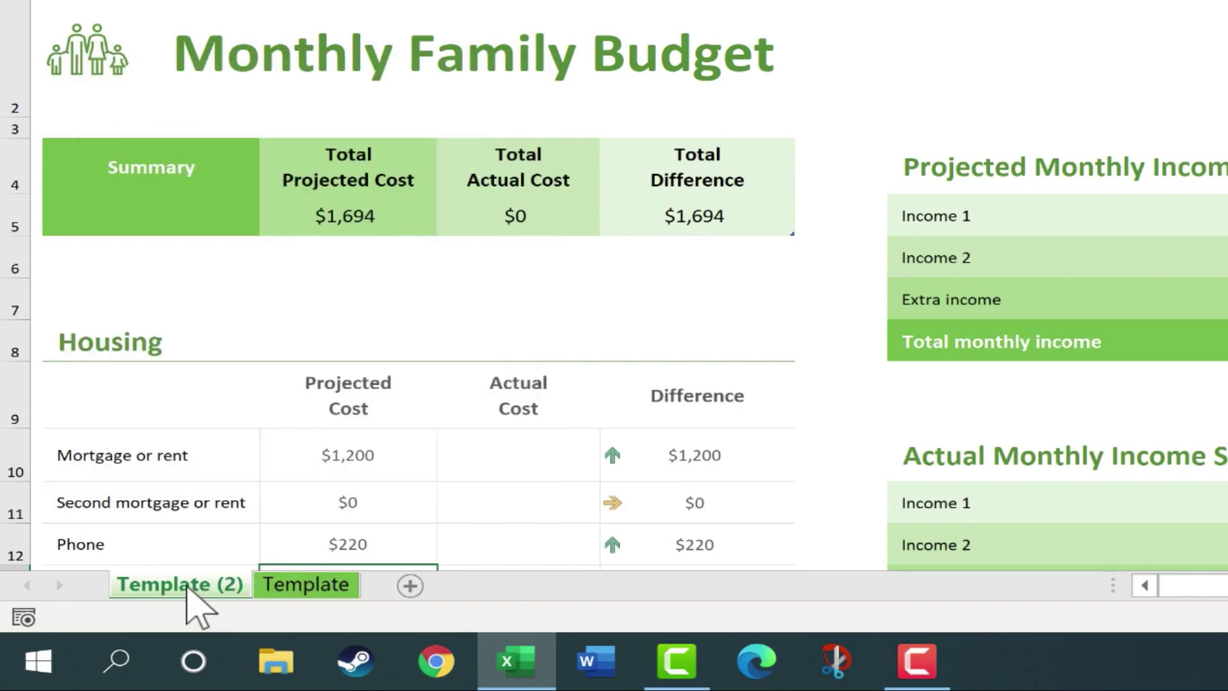
- Rename the copied Template (2) worksheet to January and move it after the Template worksheet
{"action": "right_click", "coordinate": [190, 590]}
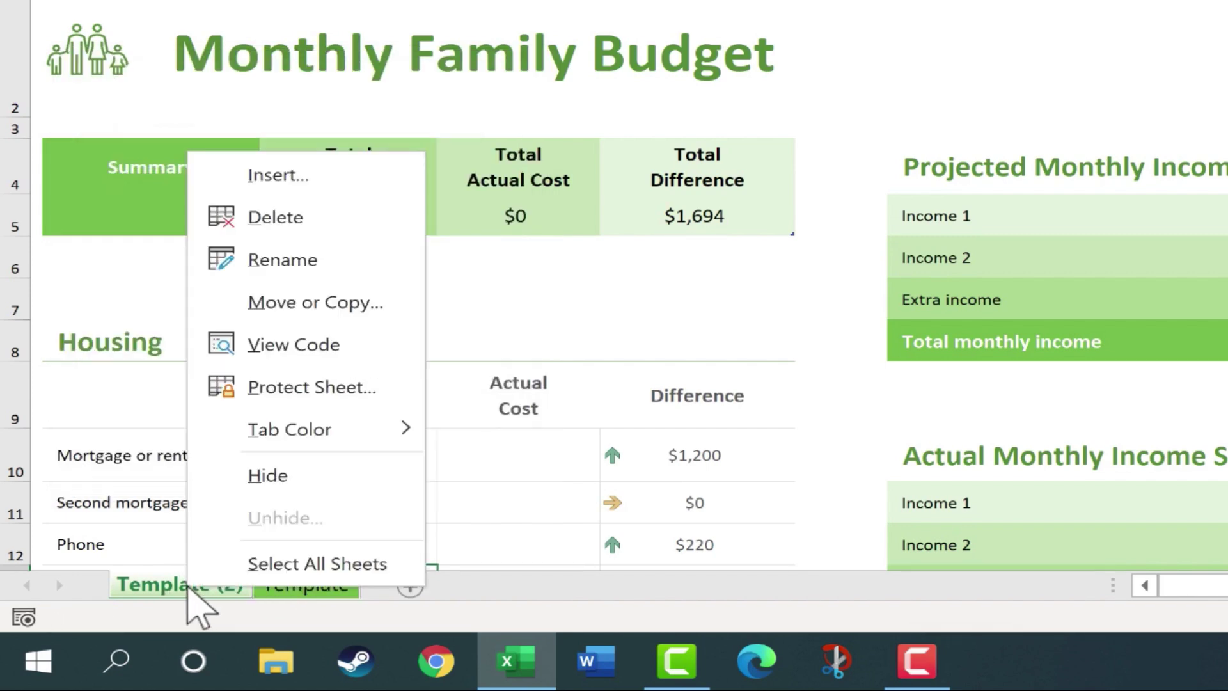
{"action": "left_click", "coordinate": [285, 269]}
{"action": "type", "text": "January"}
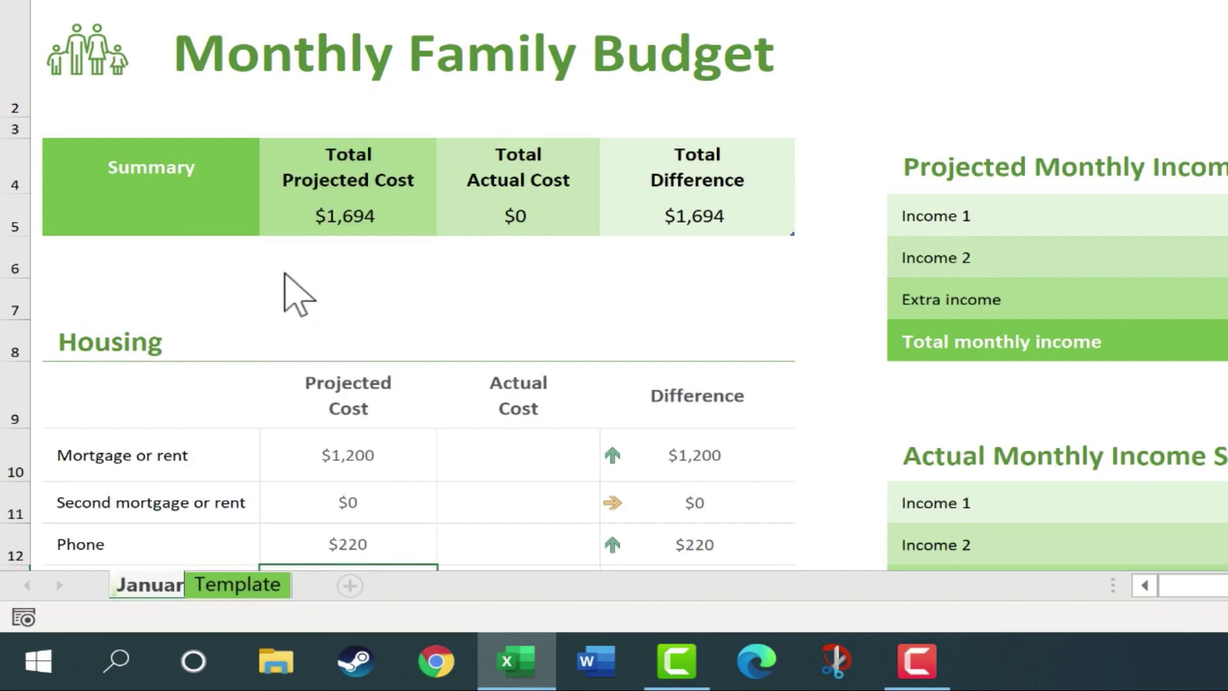
{"action": "key", "text": "Return"}
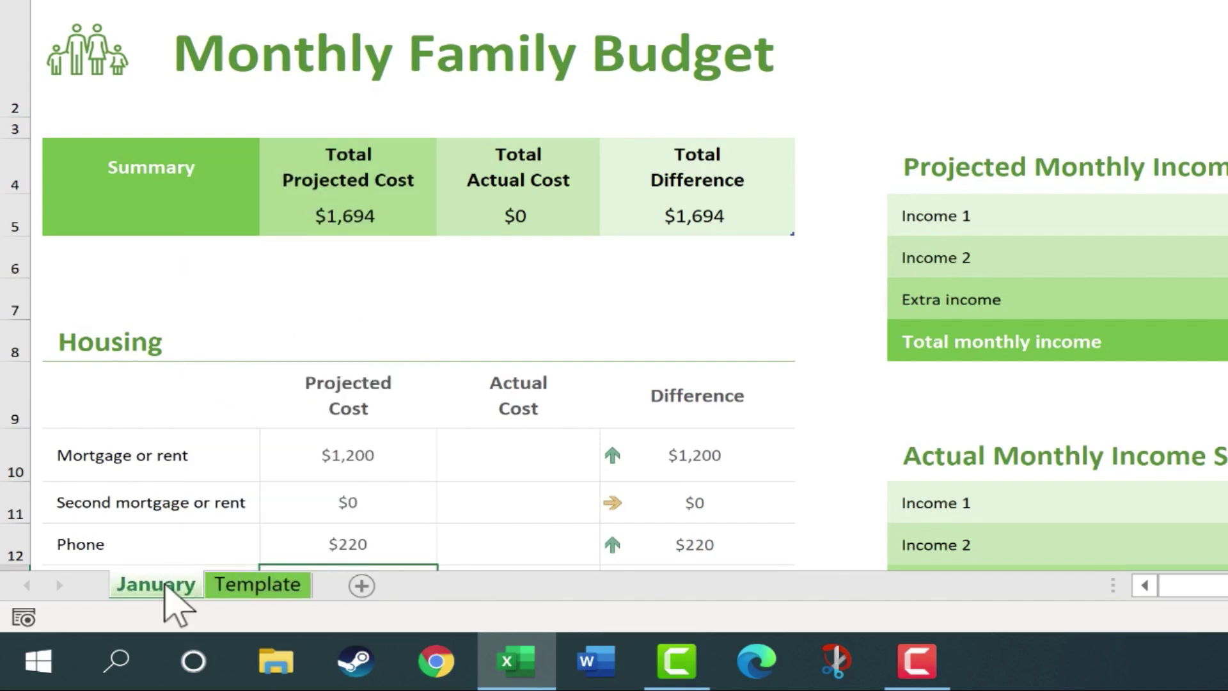
{"action": "left_click_drag", "start_coordinate": [165, 585], "coordinate": [314, 592]}
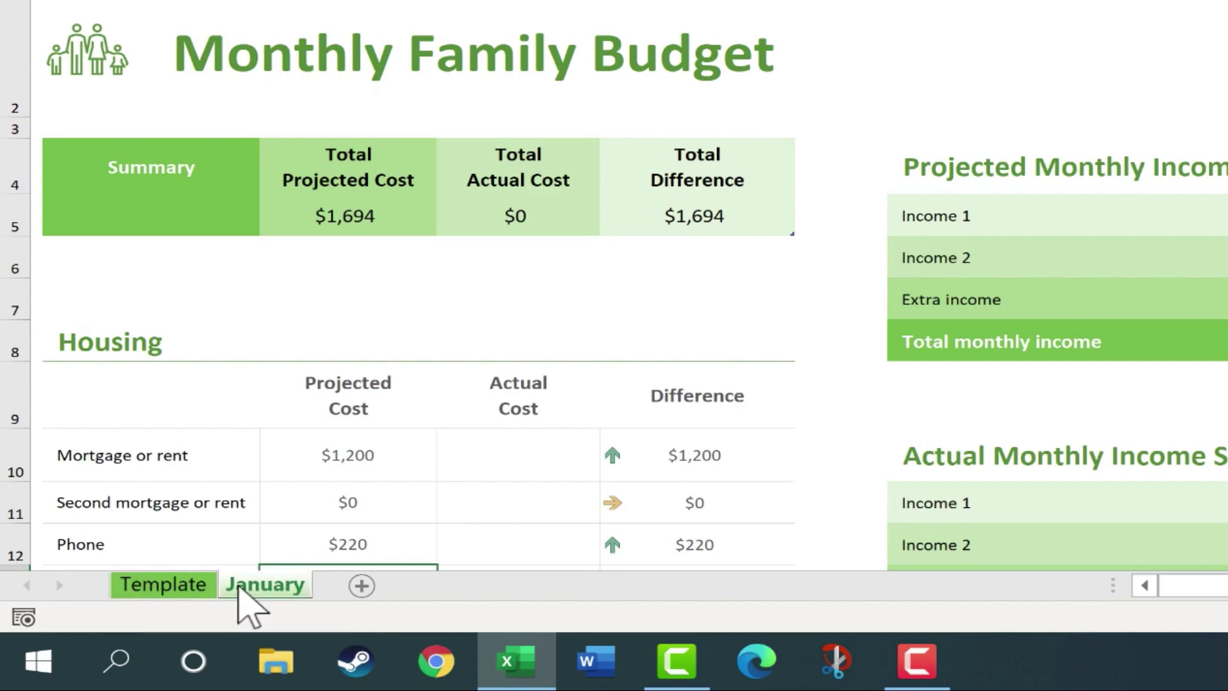
- Compare the Housing and Transportation tables on the January and Template worksheets, and return to January's Transportation table
{"action": "scroll", "coordinate": [348, 411], "scroll_direction": "down", "scroll_amount": 6}
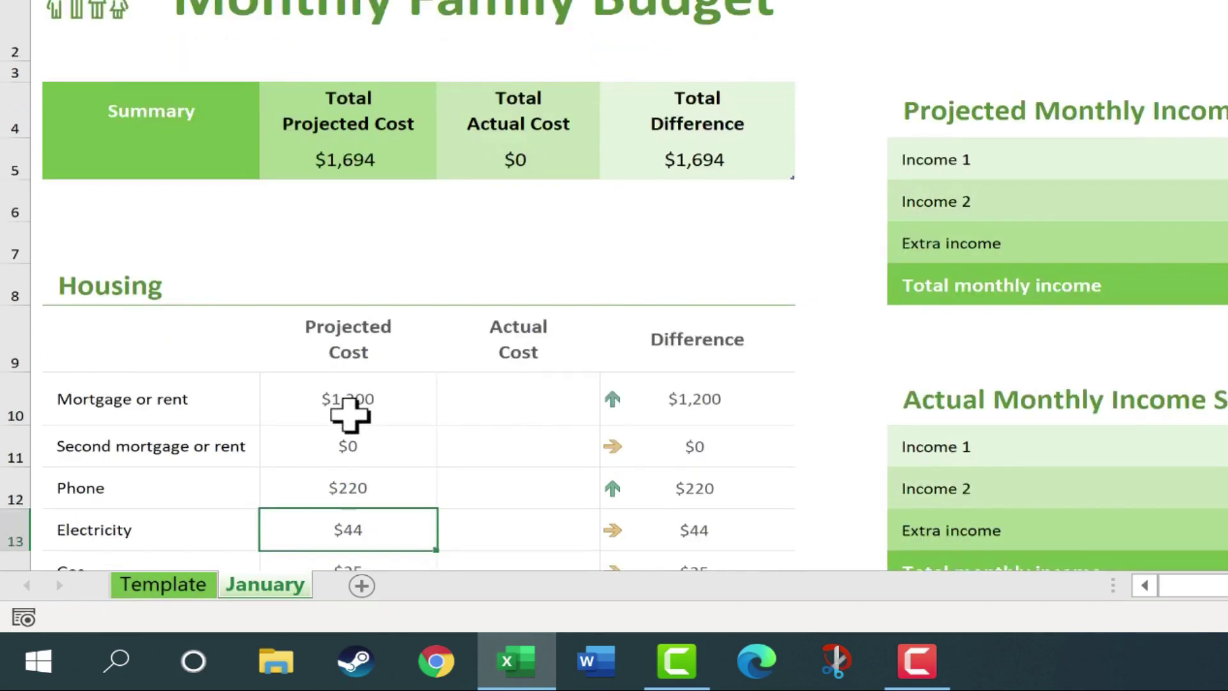
{"action": "scroll", "coordinate": [346, 417], "scroll_direction": "down", "scroll_amount": 2}
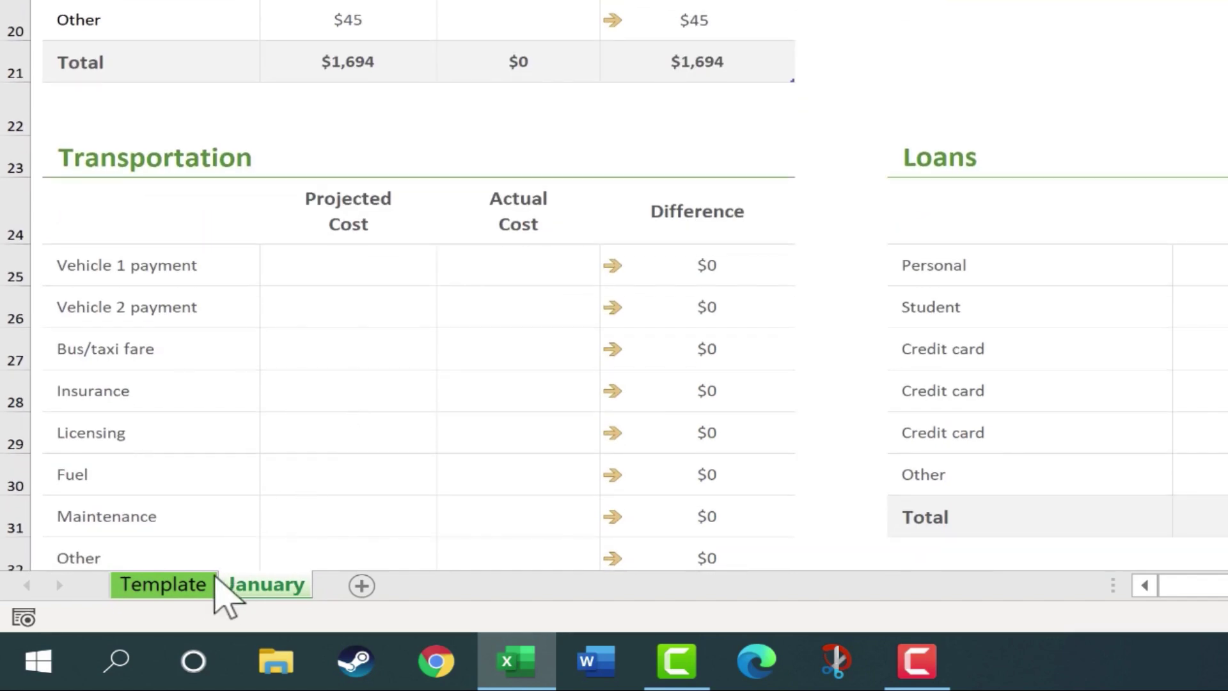
{"action": "left_click", "coordinate": [199, 589]}
{"action": "scroll", "coordinate": [233, 520], "scroll_direction": "down", "scroll_amount": 5}
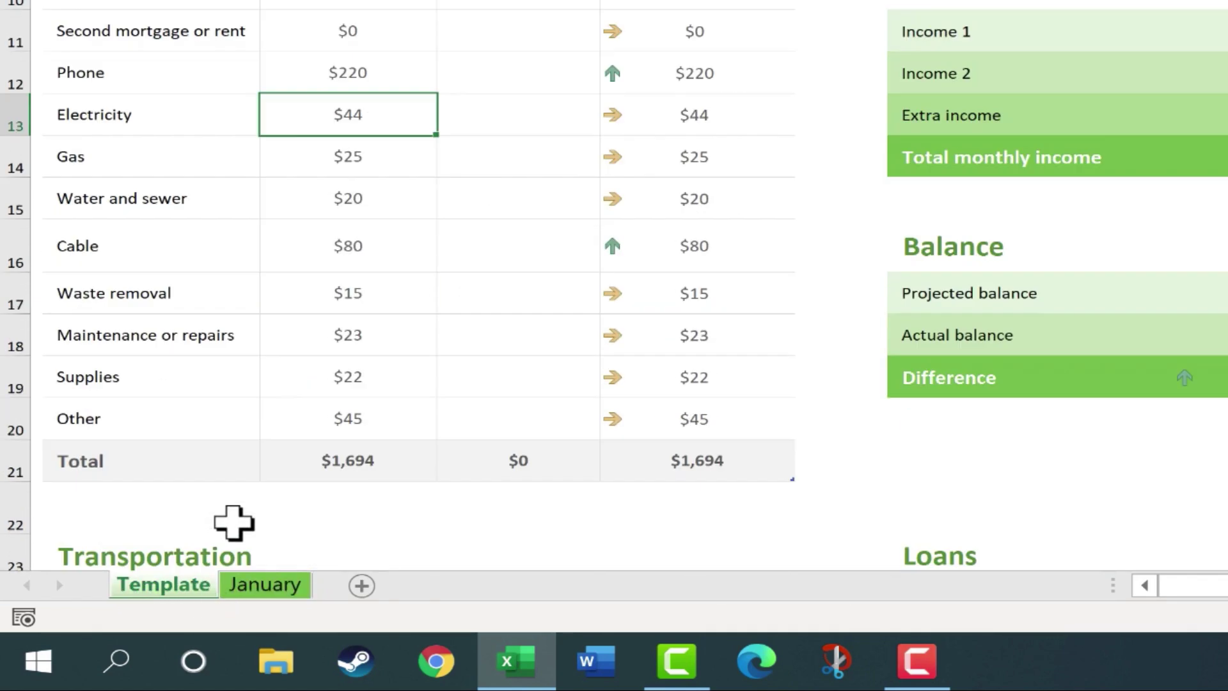
{"action": "scroll", "coordinate": [333, 526], "scroll_direction": "down", "scroll_amount": 1}
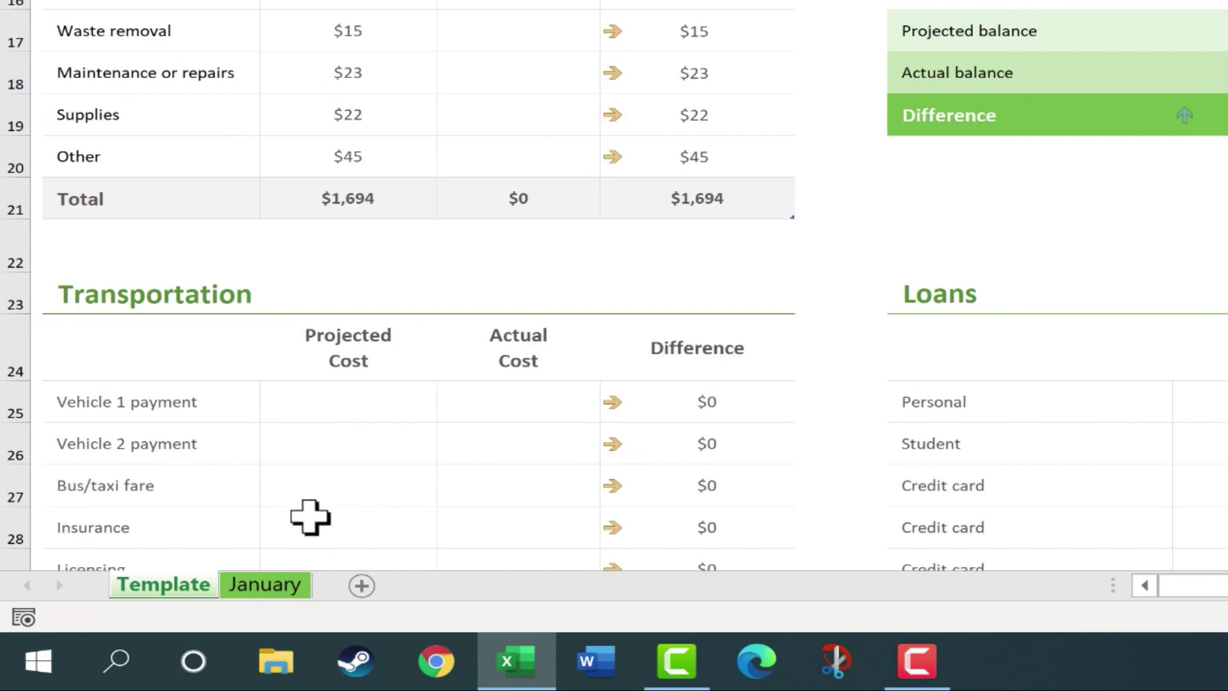
{"action": "left_click", "coordinate": [269, 590]}
{"action": "scroll", "coordinate": [294, 302], "scroll_direction": "up", "scroll_amount": 2}
{"action": "scroll", "coordinate": [281, 311], "scroll_direction": "down", "scroll_amount": 2}
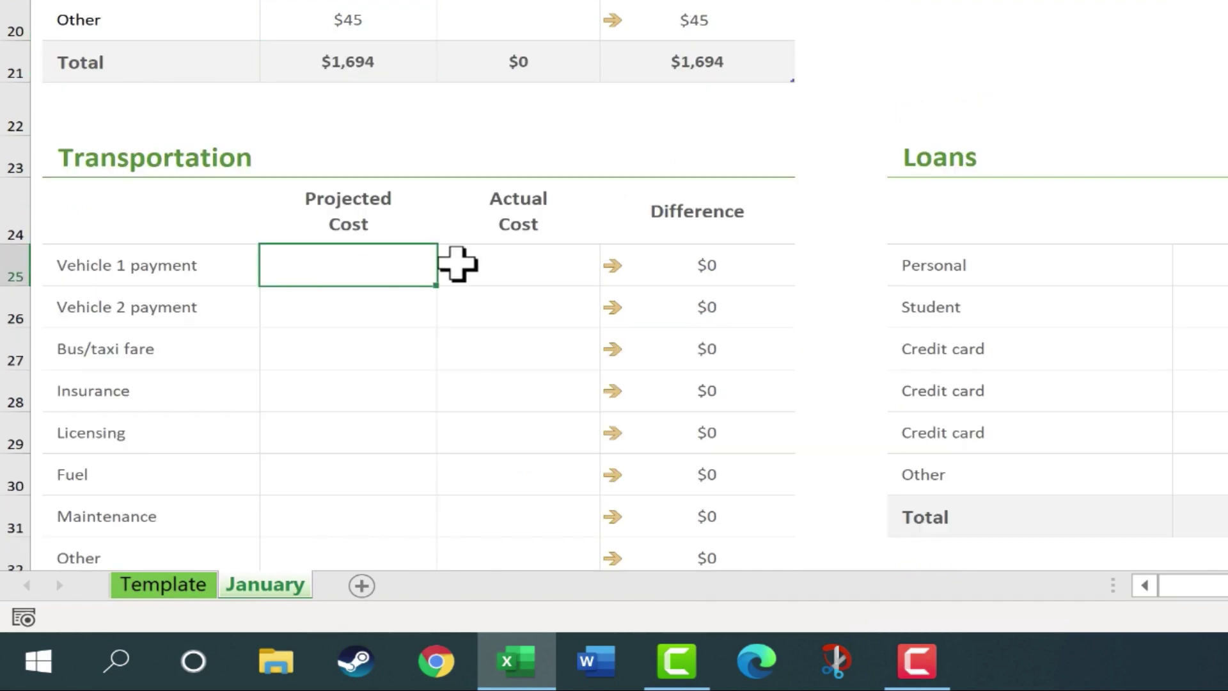
- Enter projected costs of 300 for Fuel and 90 for Maintenance in January's Transportation table
{"action": "left_click", "coordinate": [333, 473]}
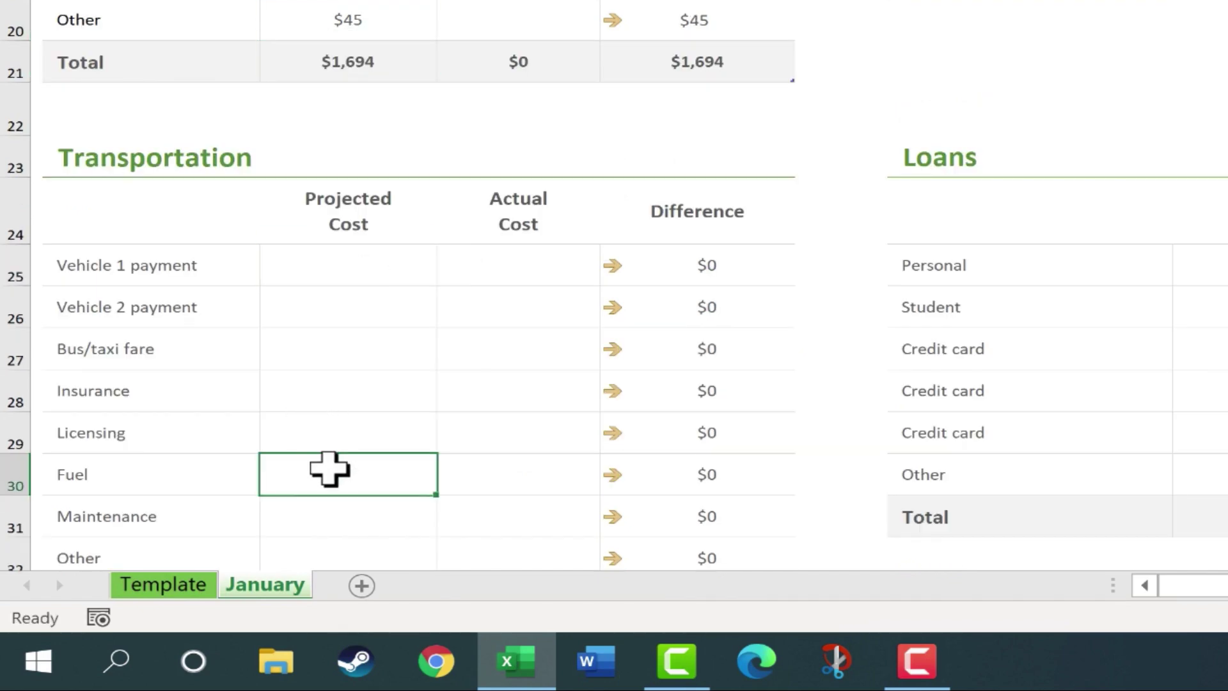
{"action": "type", "text": "300"}
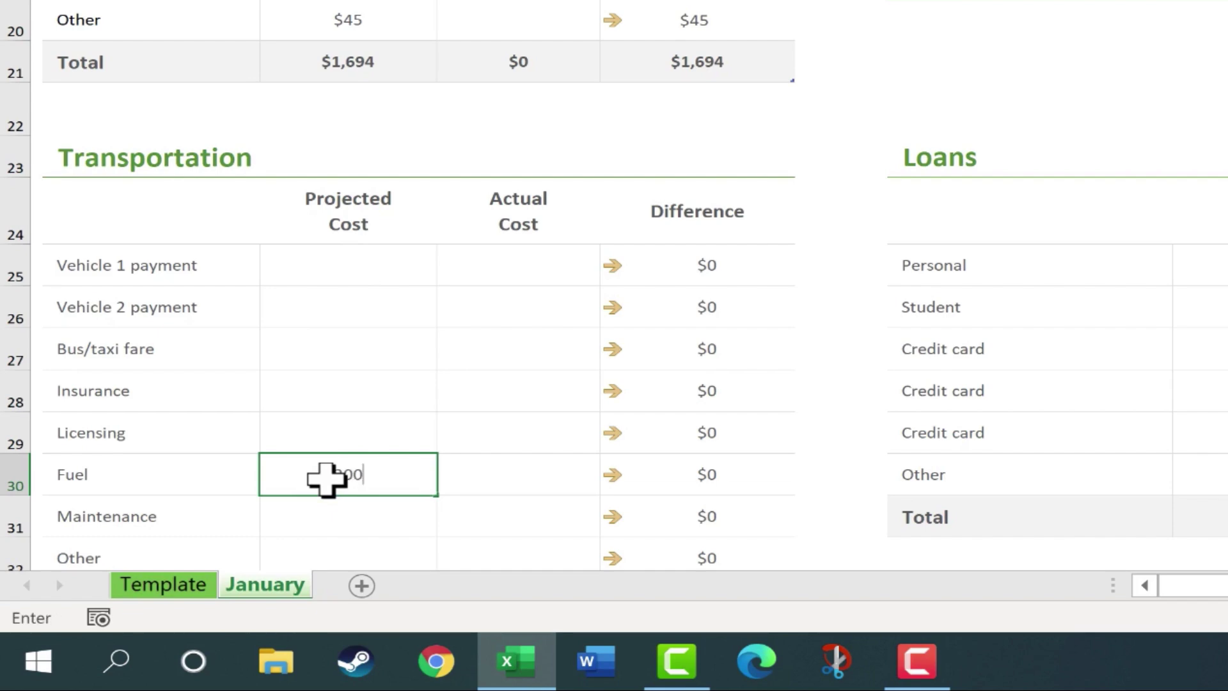
{"action": "key", "text": "Return"}
{"action": "scroll", "coordinate": [433, 441], "scroll_direction": "down", "scroll_amount": 1}
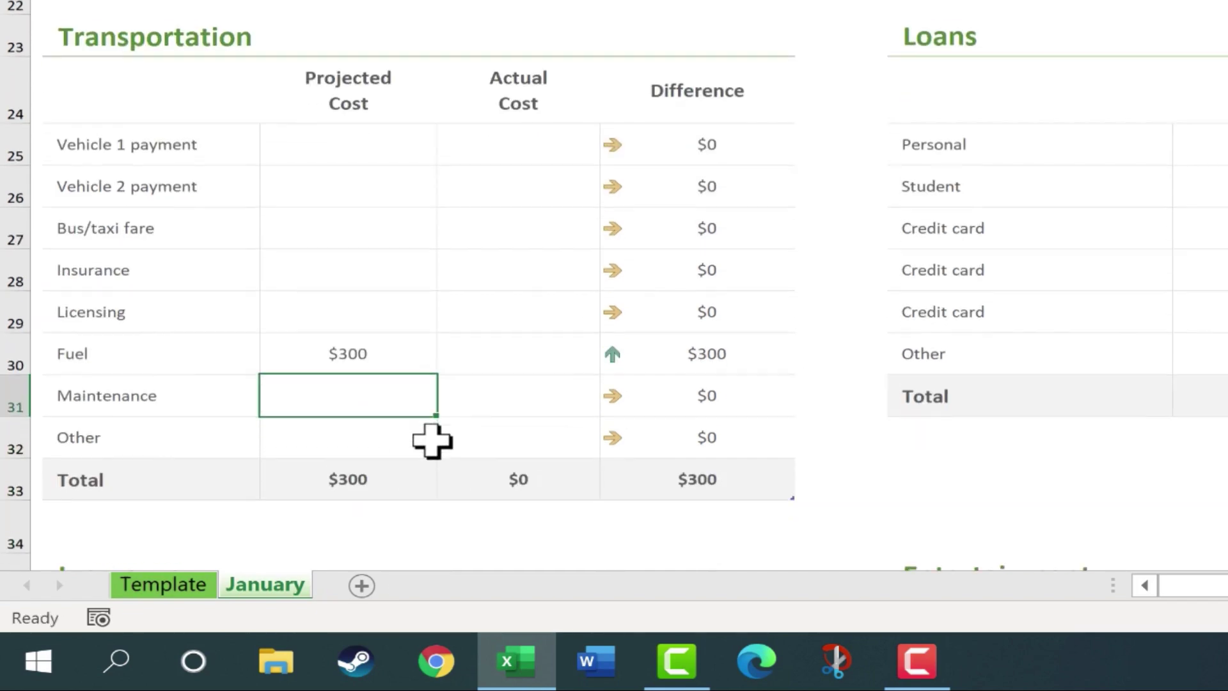
{"action": "type", "text": "90"}
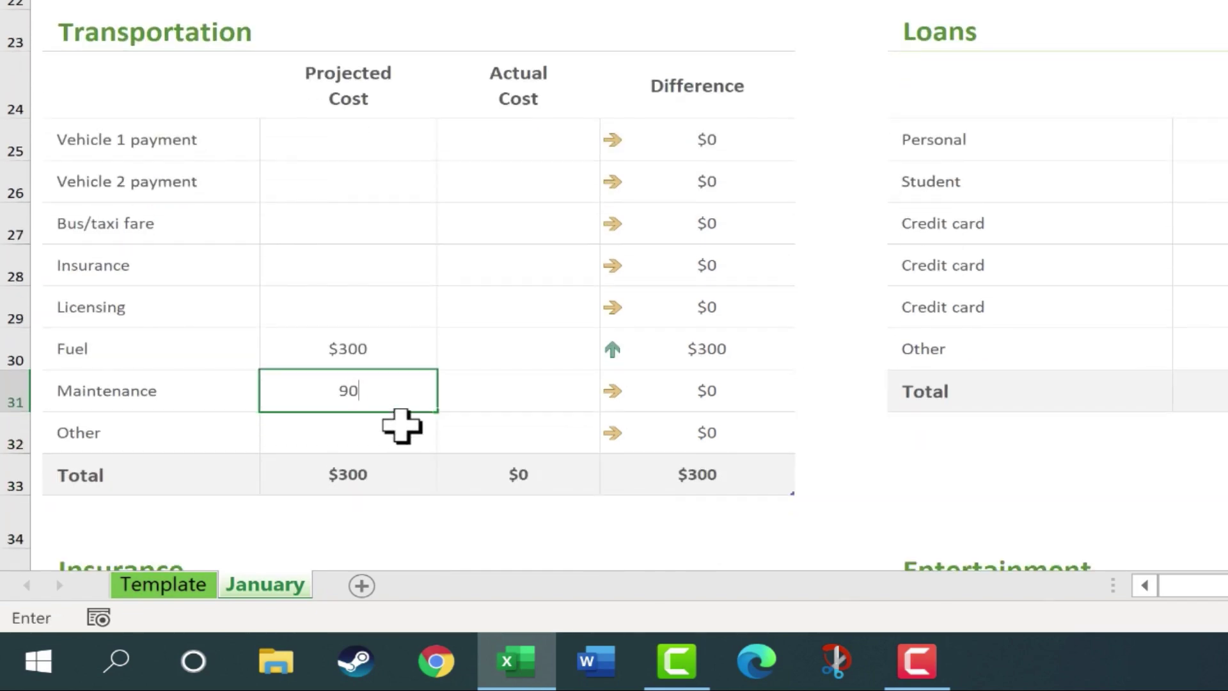
{"action": "key", "text": "Return"}
- Enter projected costs of 1,000 for Groceries and 45 for Dining out in January's Food table
{"action": "scroll", "coordinate": [383, 358], "scroll_direction": "down", "scroll_amount": 3}
{"action": "scroll", "coordinate": [469, 327], "scroll_direction": "down", "scroll_amount": 3}
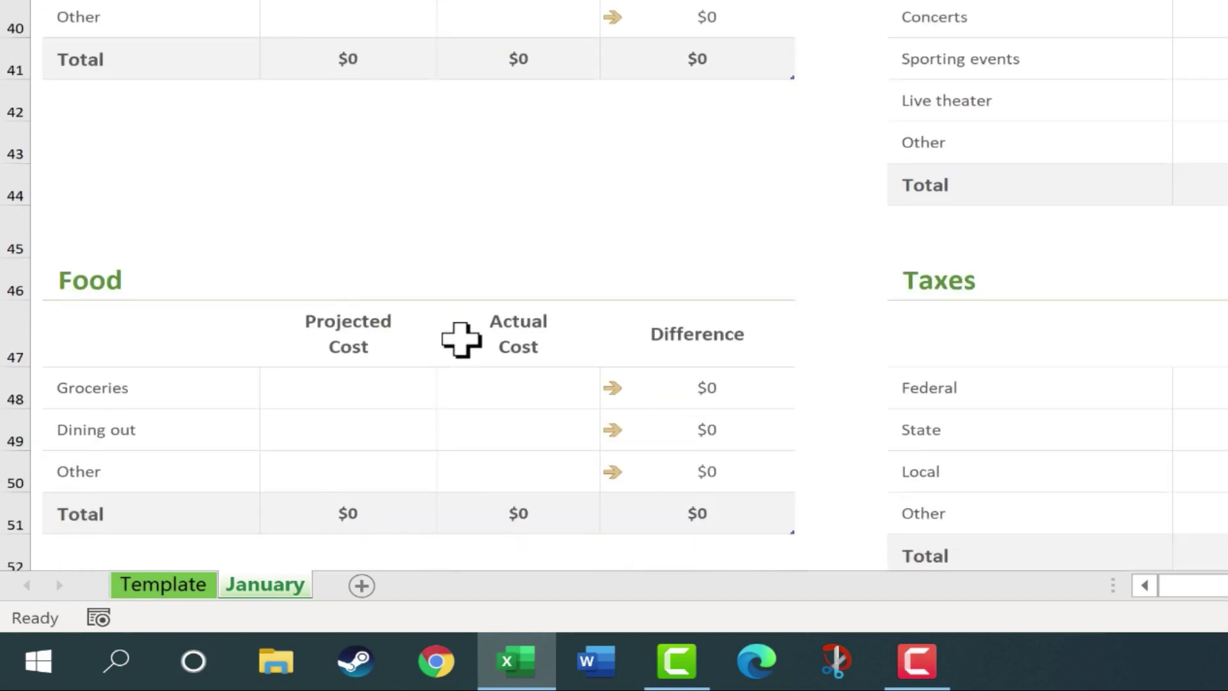
{"action": "scroll", "coordinate": [460, 339], "scroll_direction": "down", "scroll_amount": 1}
{"action": "left_click", "coordinate": [368, 225]}
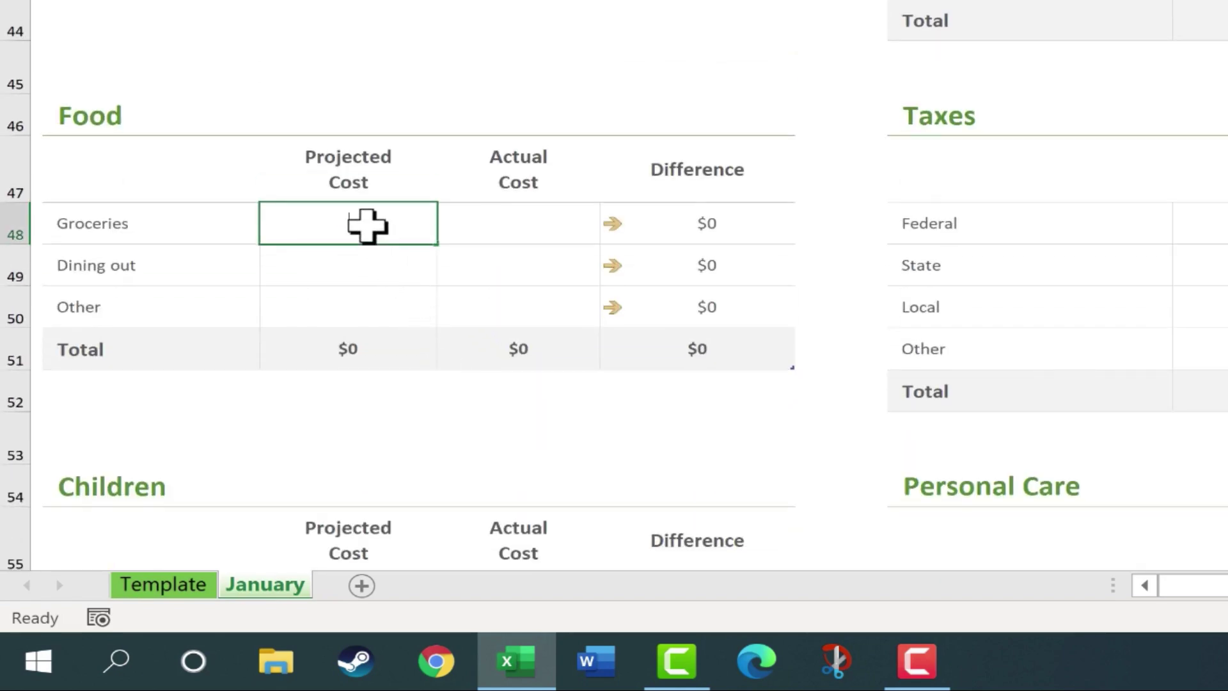
{"action": "type", "text": "1,000"}
{"action": "key", "text": "Tab"}
{"action": "left_click", "coordinate": [346, 267]}
{"action": "type", "text": "45"}
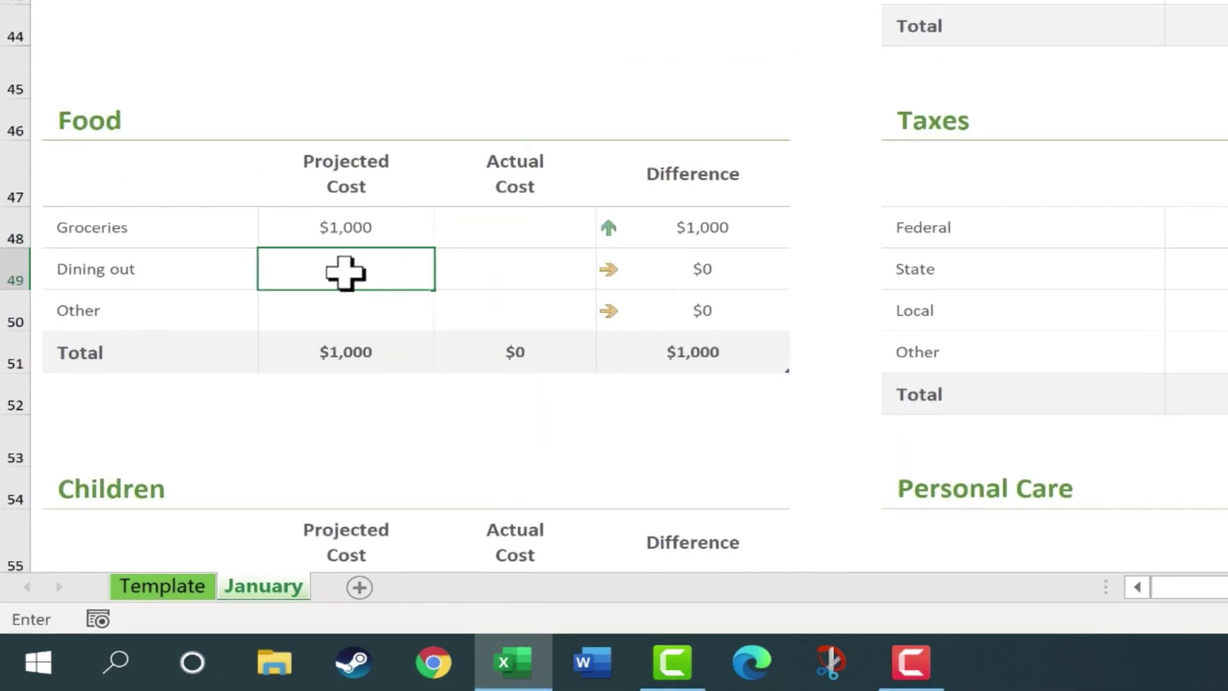
{"action": "key", "text": "Return"}
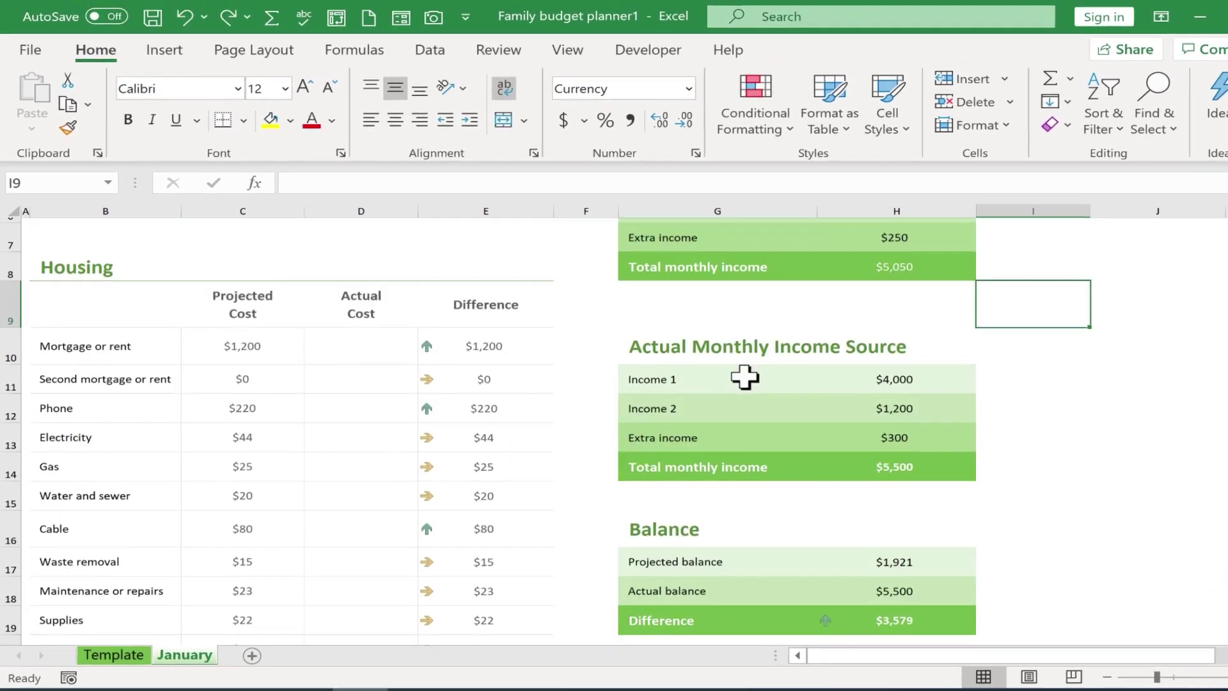
- Examine the projected balance and the budget categories down to Savings/Investments, and return to the Summary
{"action": "scroll", "coordinate": [746, 378], "scroll_direction": "down", "scroll_amount": 2}
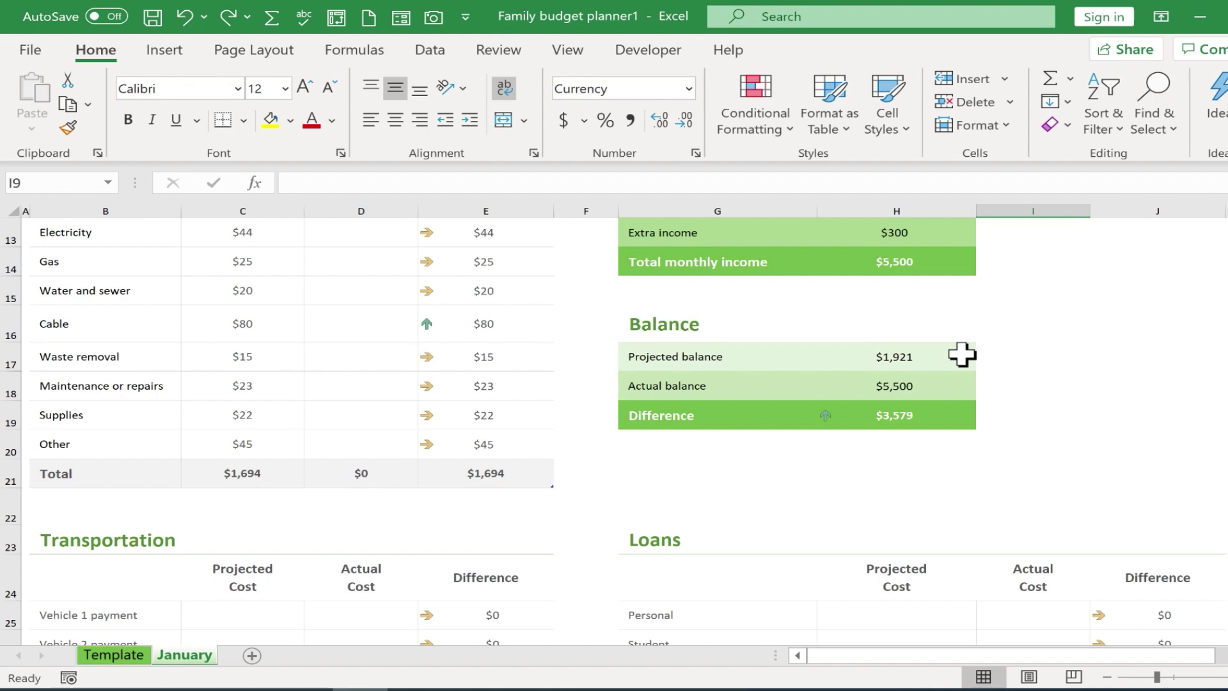
{"action": "left_click", "coordinate": [929, 358]}
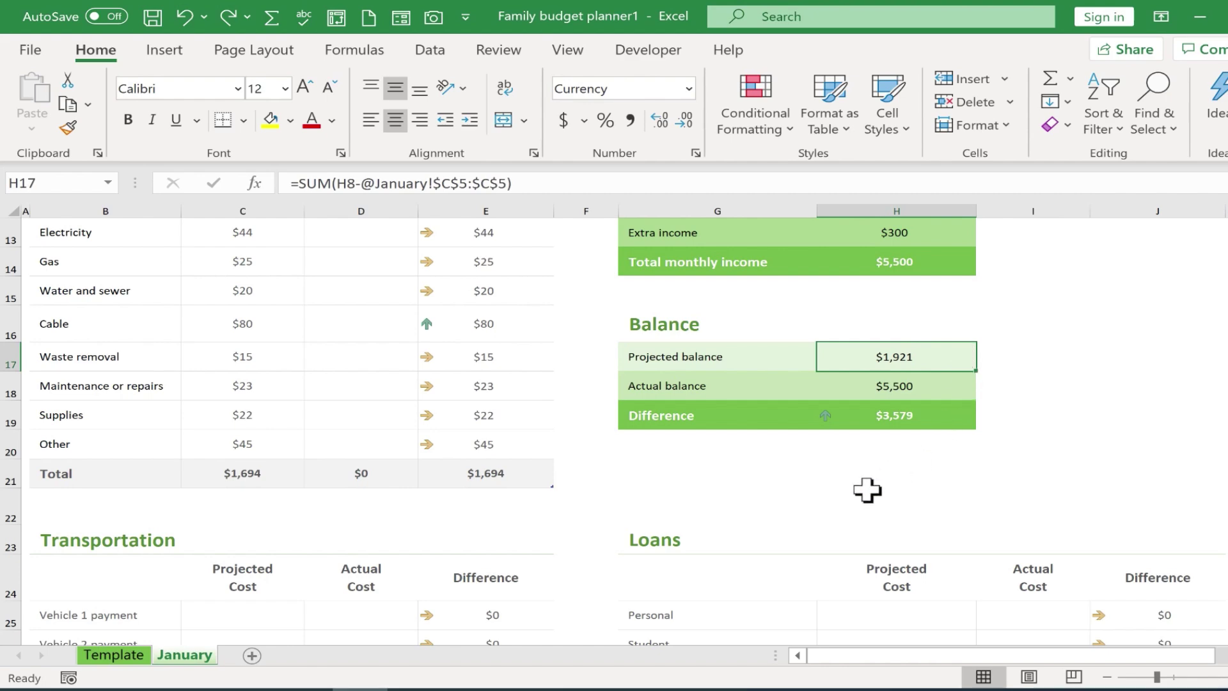
{"action": "scroll", "coordinate": [845, 471], "scroll_direction": "down", "scroll_amount": 7}
{"action": "scroll", "coordinate": [818, 477], "scroll_direction": "down", "scroll_amount": 8}
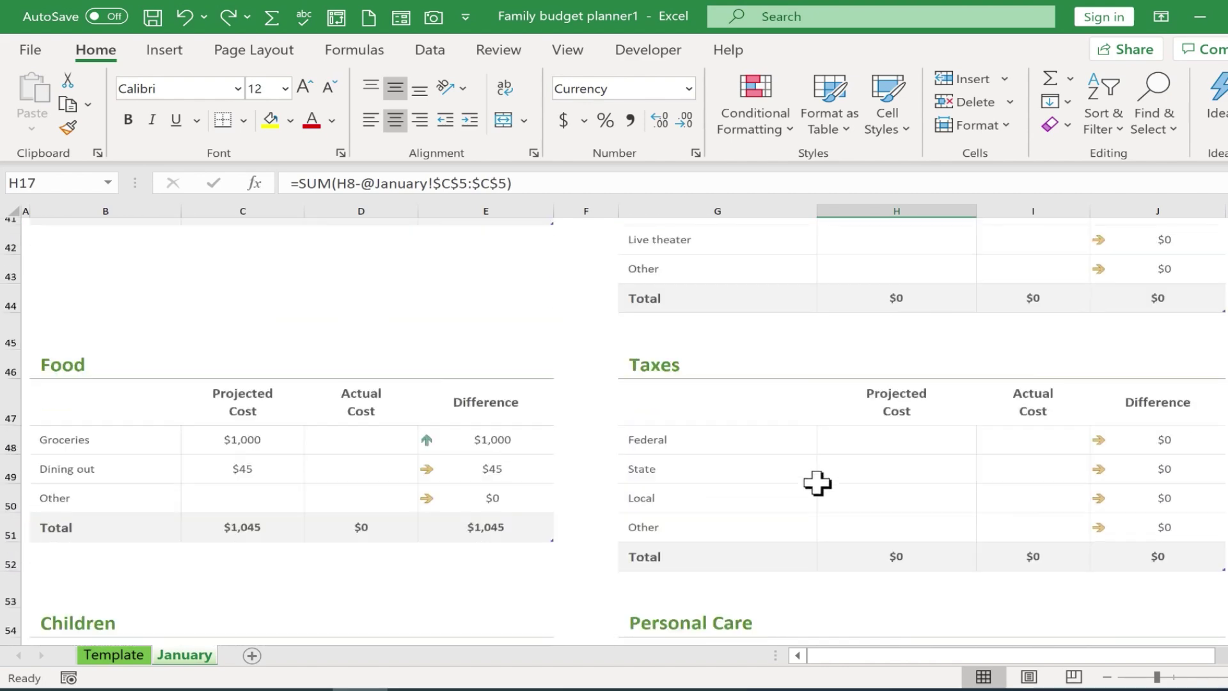
{"action": "scroll", "coordinate": [814, 486], "scroll_direction": "down", "scroll_amount": 5}
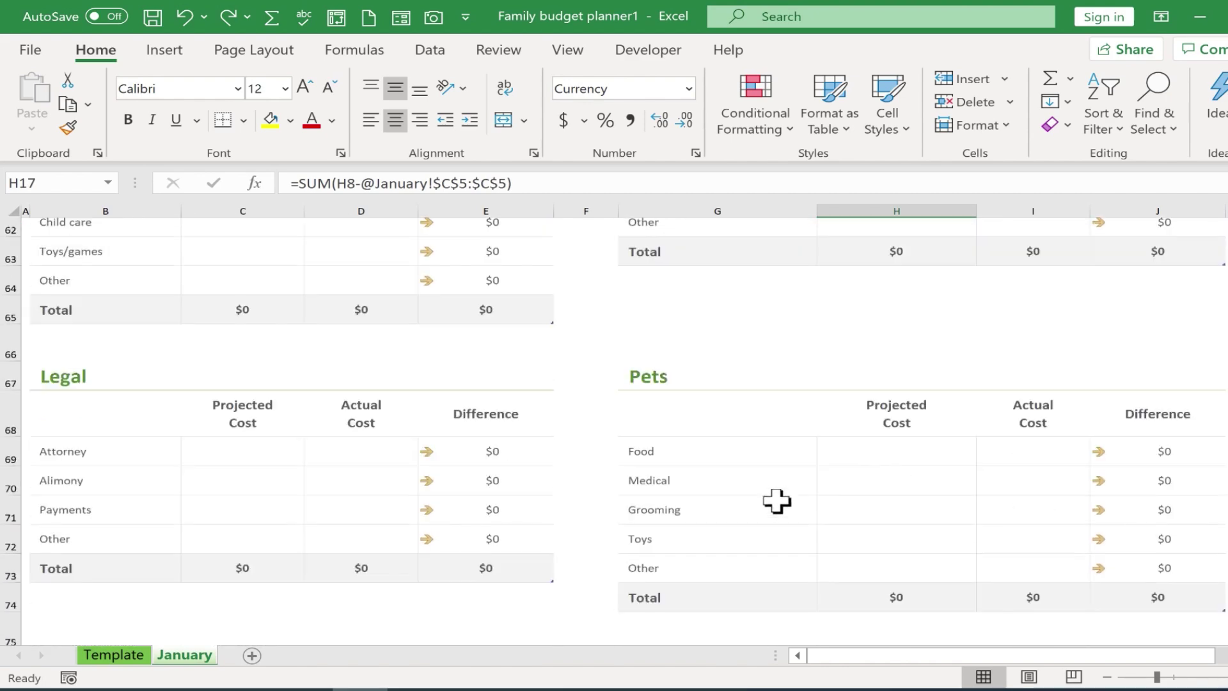
{"action": "scroll", "coordinate": [679, 420], "scroll_direction": "up", "scroll_amount": 2}
{"action": "scroll", "coordinate": [678, 419], "scroll_direction": "down", "scroll_amount": 2}
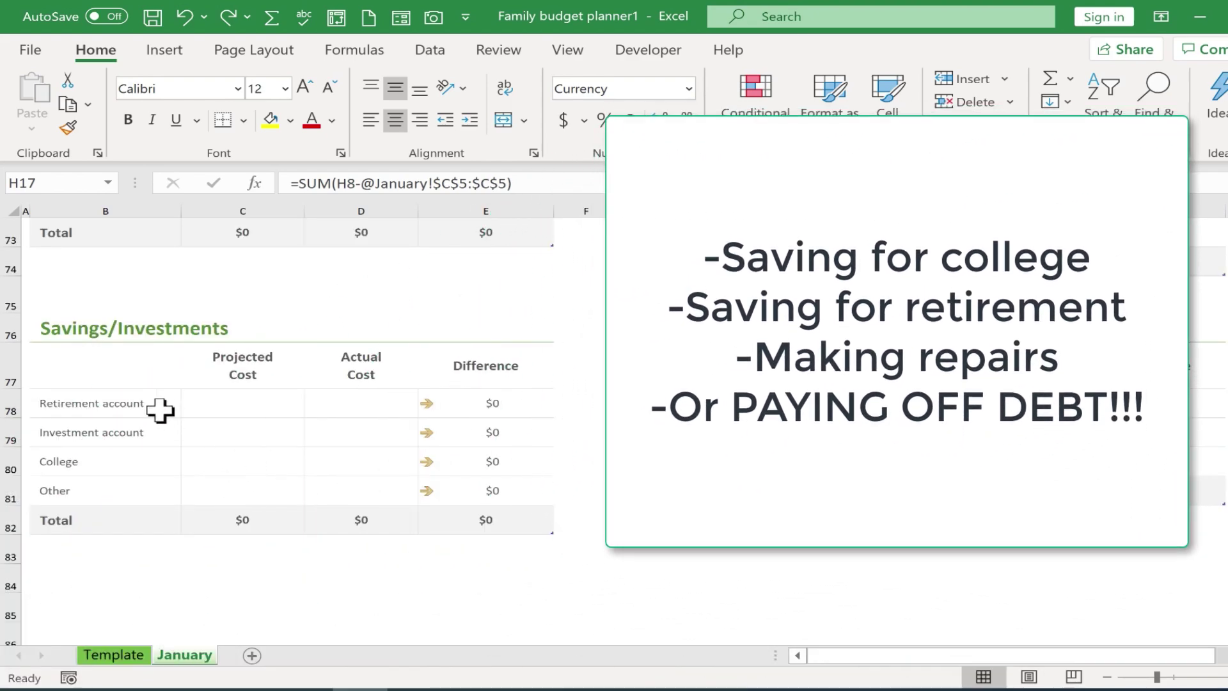
{"action": "scroll", "coordinate": [746, 573], "scroll_direction": "up", "scroll_amount": 20}
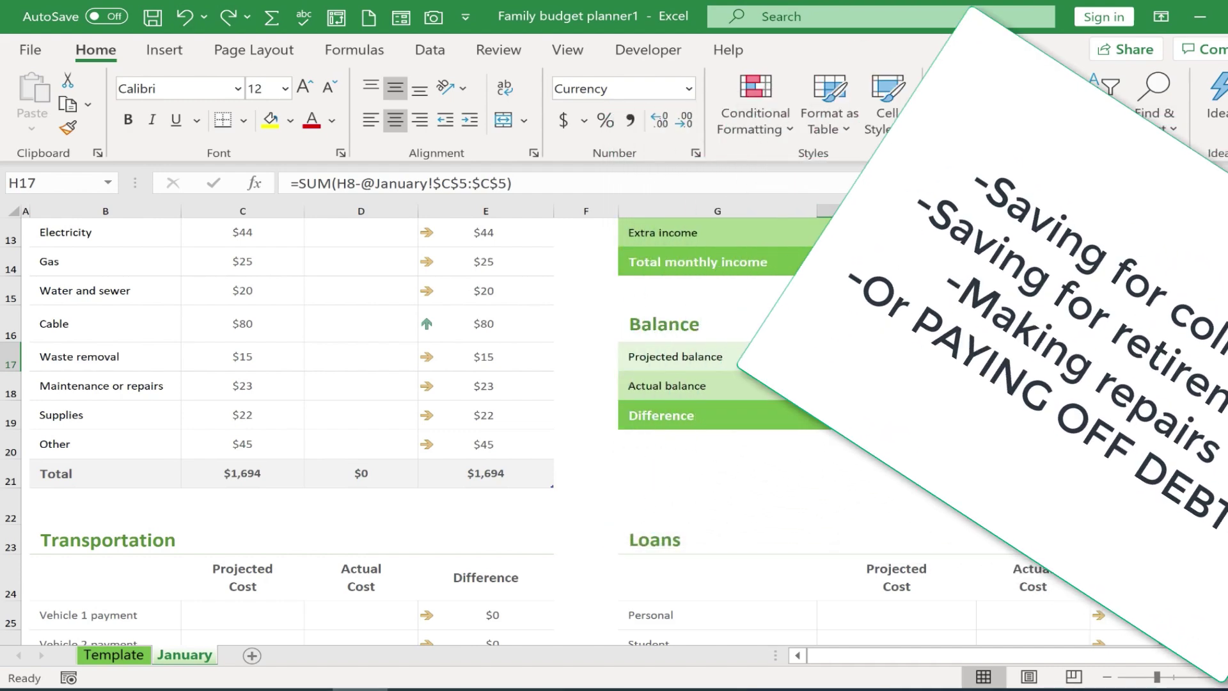
{"action": "scroll", "coordinate": [889, 452], "scroll_direction": "up", "scroll_amount": 4}
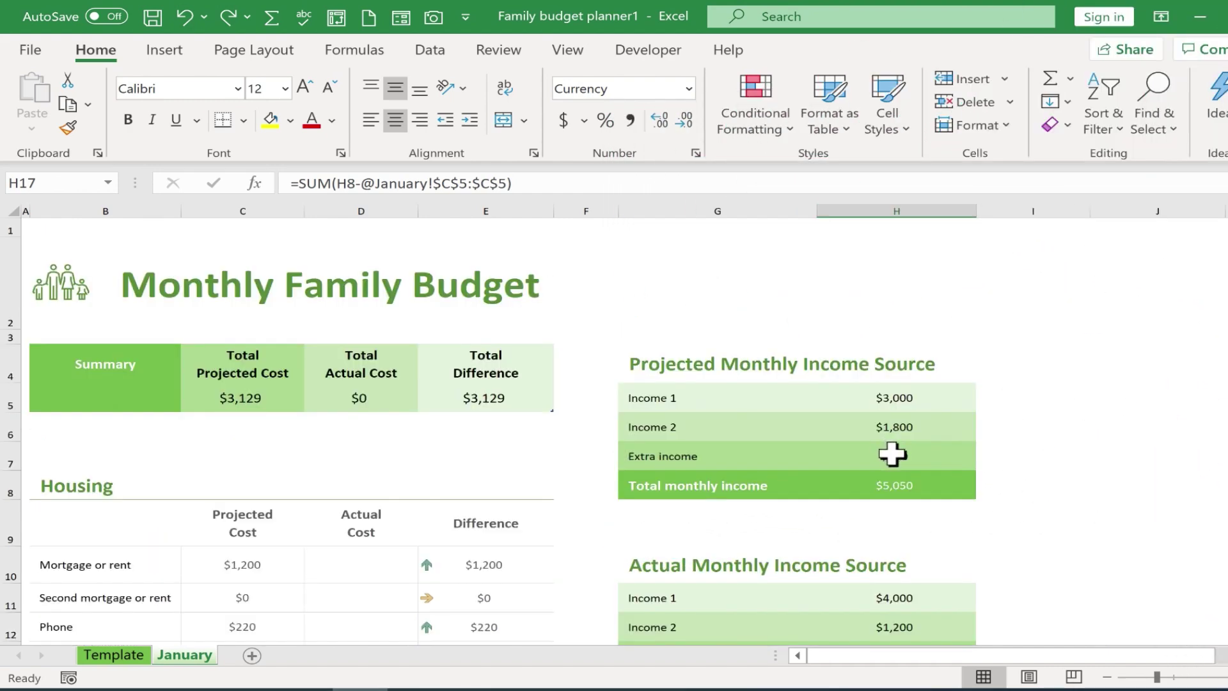
- Change Income 1 under Actual Monthly Income Source to 3200
{"action": "scroll", "coordinate": [889, 451], "scroll_direction": "down", "scroll_amount": 1}
{"action": "left_click", "coordinate": [896, 472]}
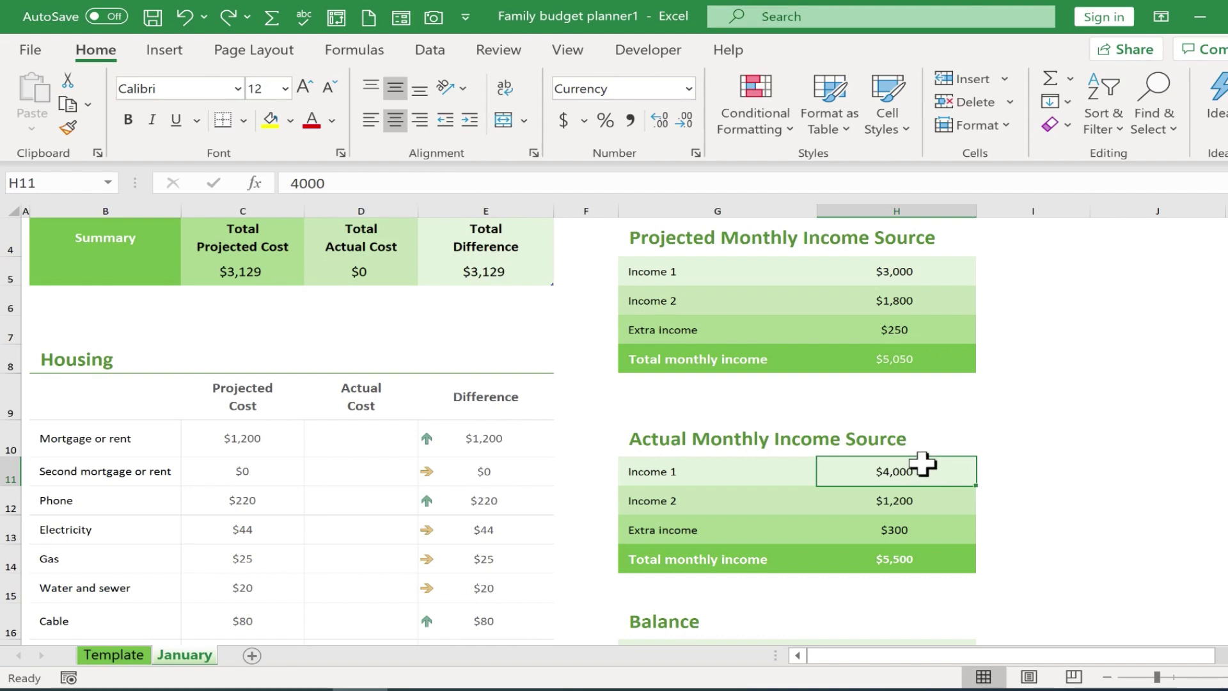
{"action": "double_click", "coordinate": [922, 463]}
{"action": "type", "text": "32"}
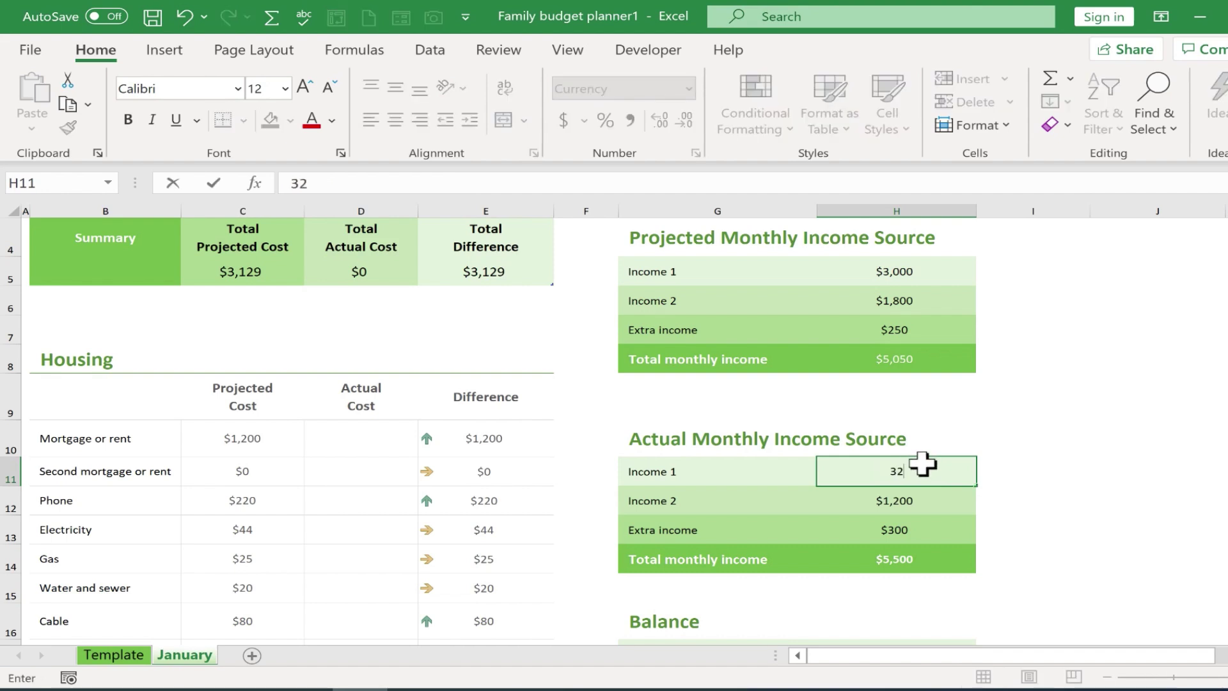
{"action": "type", "text": "00"}
{"action": "key", "text": "Return"}
{"action": "left_click", "coordinate": [924, 467]}
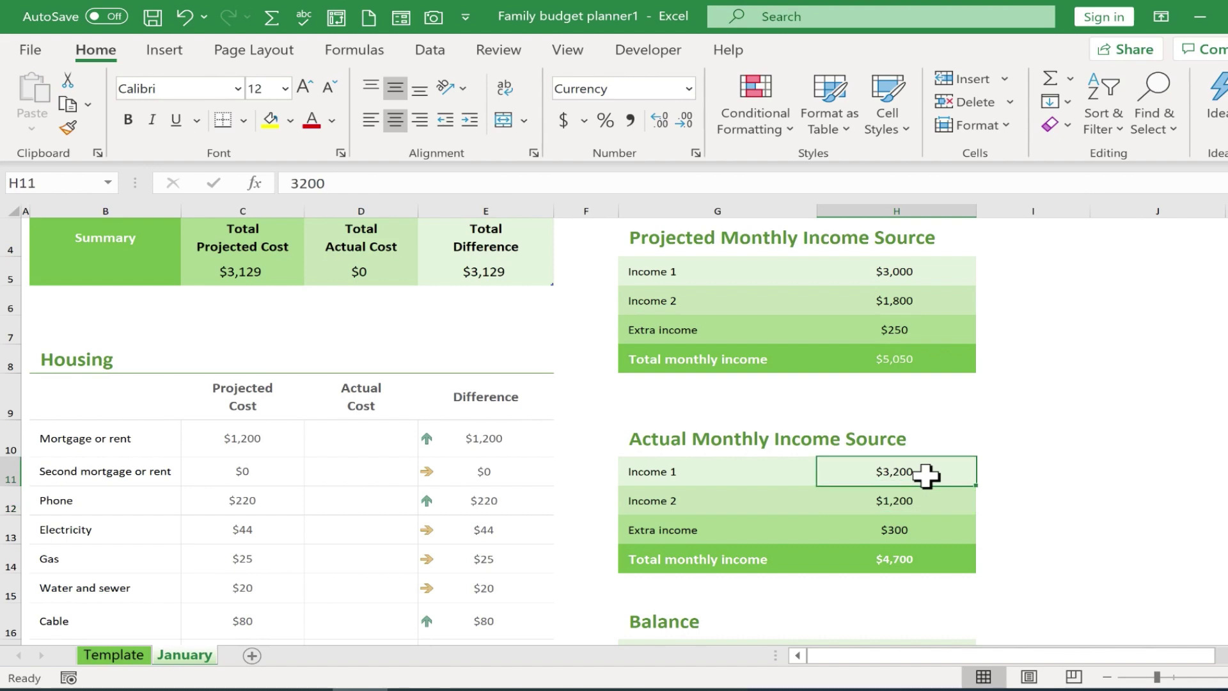
- Set the actual Income 2 to 1800 and the actual Extra income to 350
{"action": "left_click", "coordinate": [931, 501]}
{"action": "type", "text": "18"}
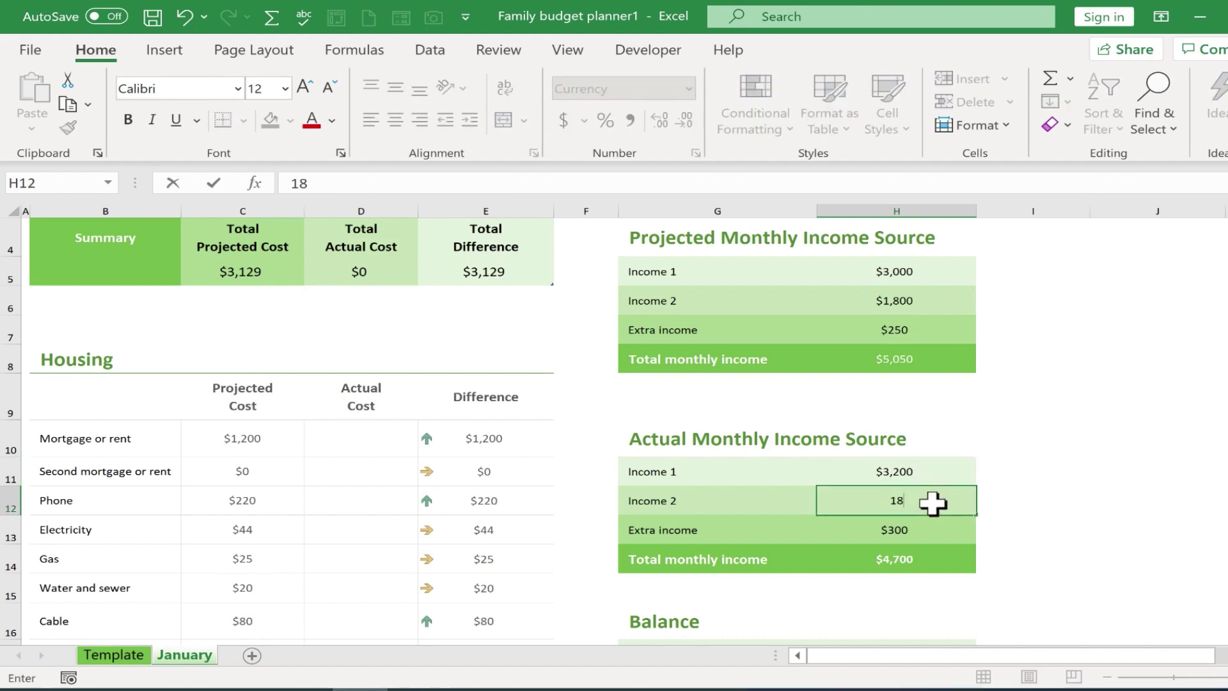
{"action": "key", "text": "Return"}
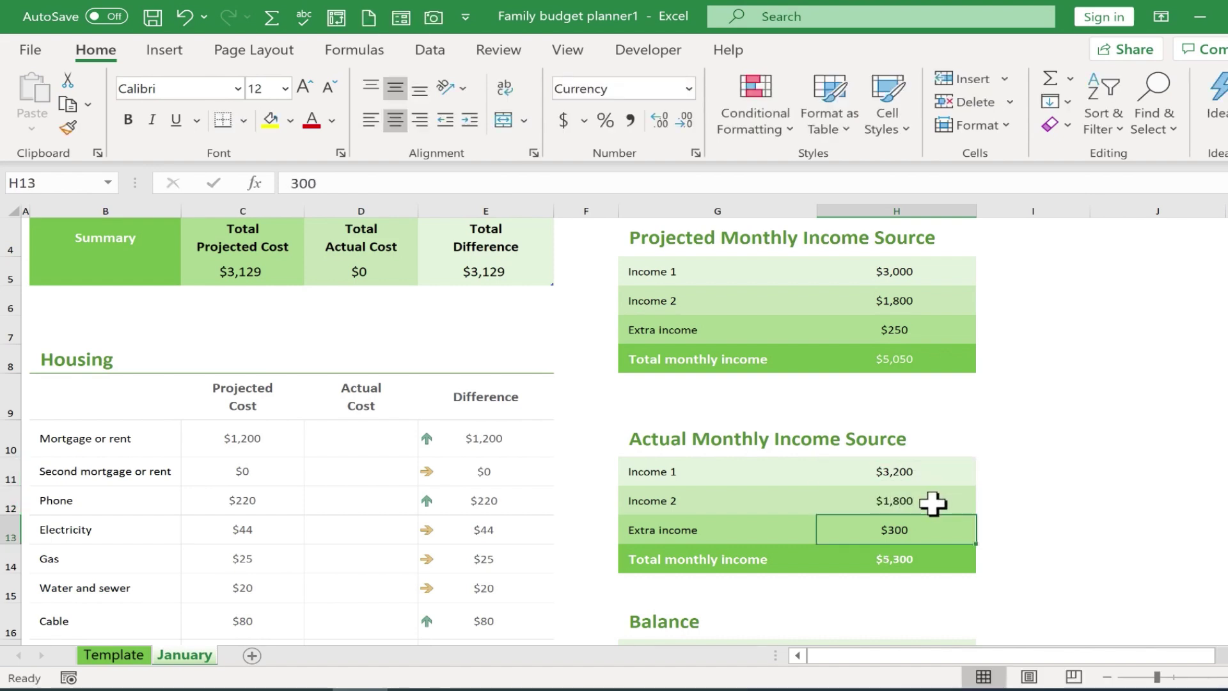
{"action": "type", "text": "350"}
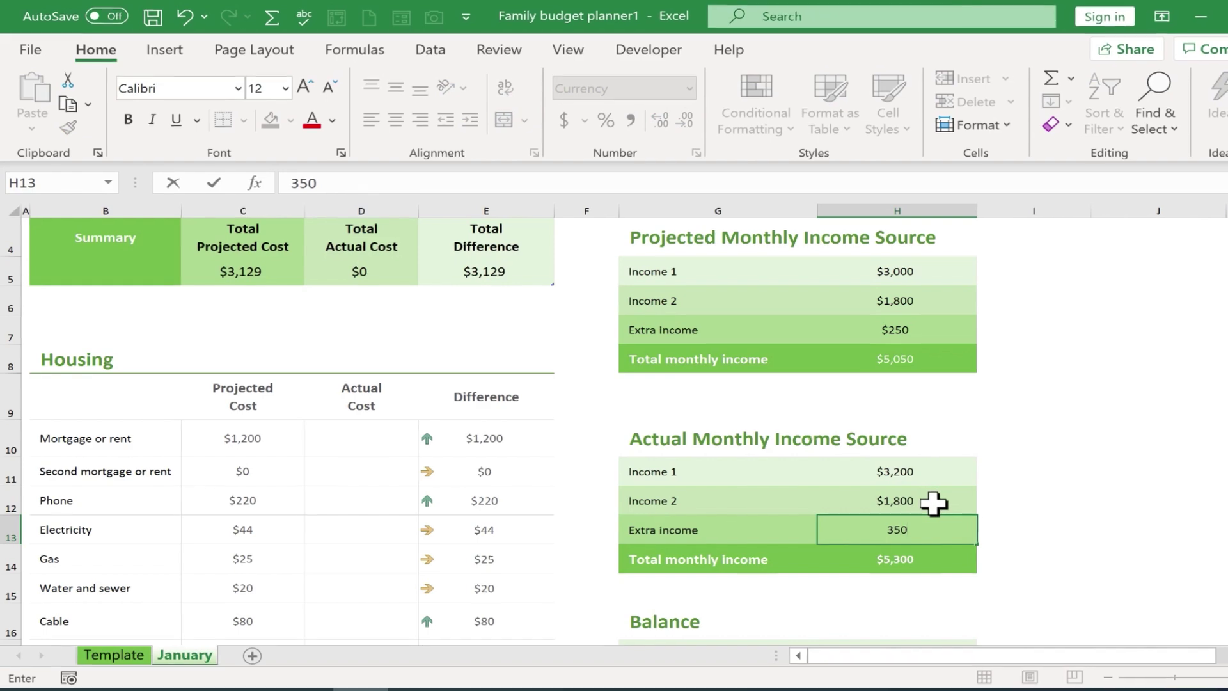
{"action": "key", "text": "Return"}
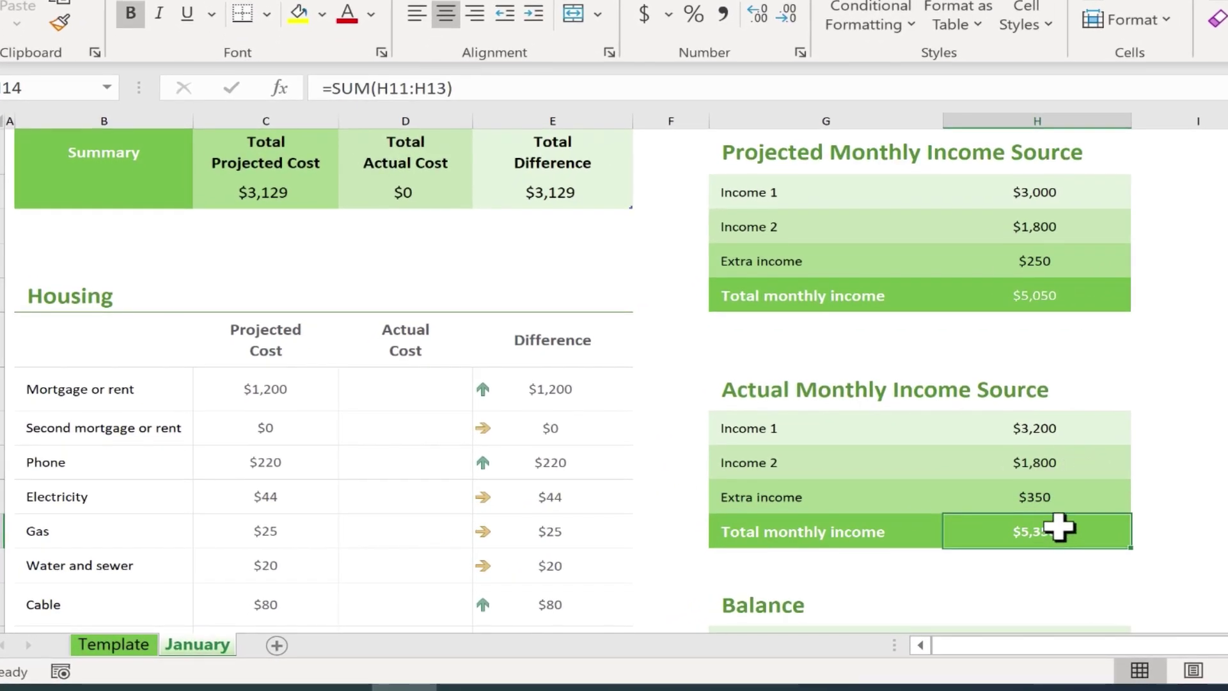
- Enter Housing actual costs: mortgage or rent 1200, second mortgage 0, phone 235, electricity 49, gas 25, water and sewer 20, cable 80, waste removal 15
{"action": "left_click", "coordinate": [401, 395]}
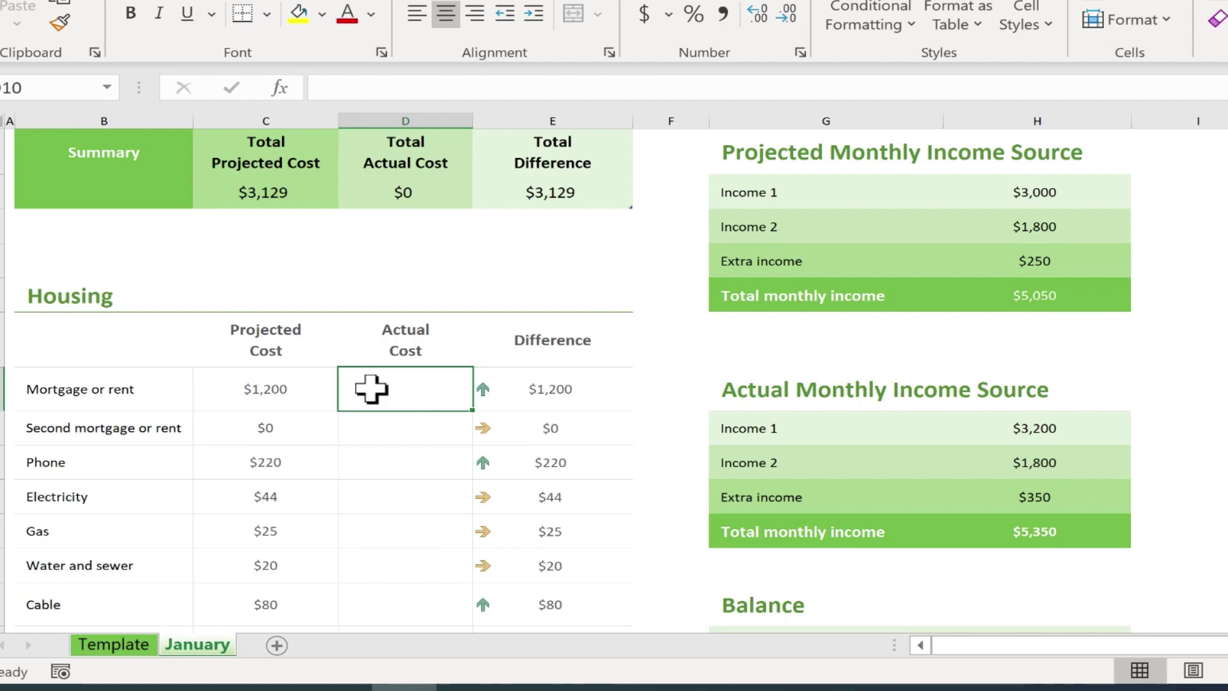
{"action": "type", "text": "1200"}
{"action": "key", "text": "Return"}
{"action": "type", "text": "0"}
{"action": "key", "text": "Return"}
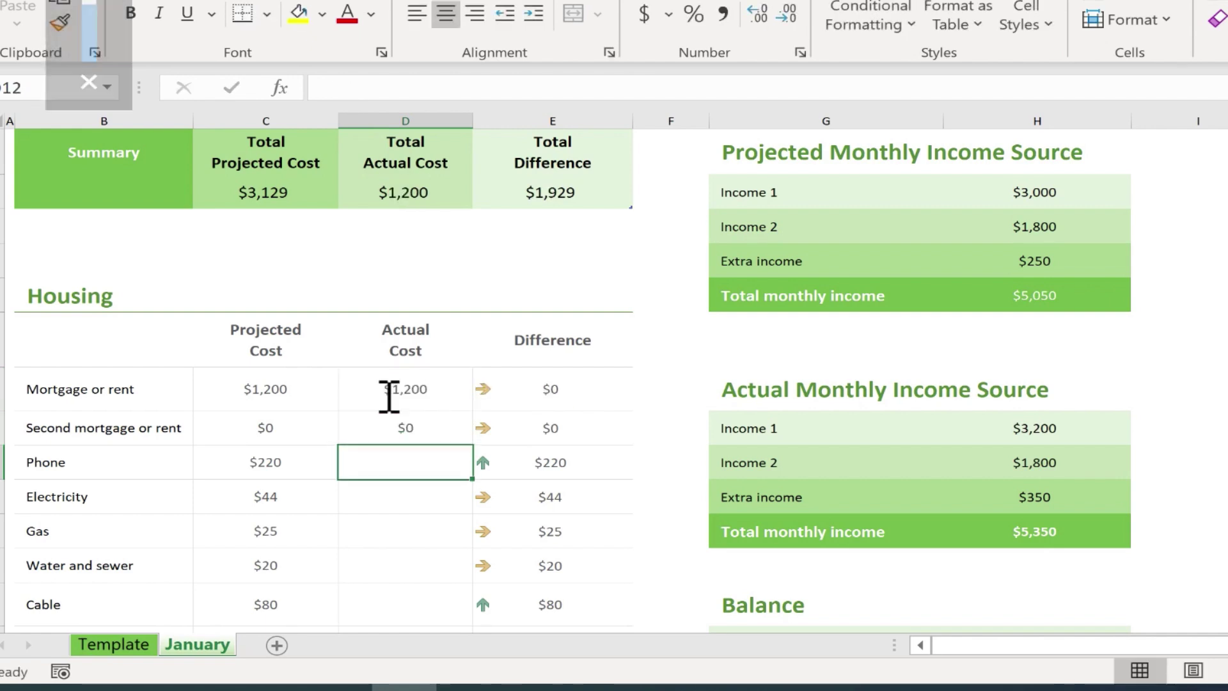
{"action": "type", "text": "235"}
{"action": "key", "text": "Return"}
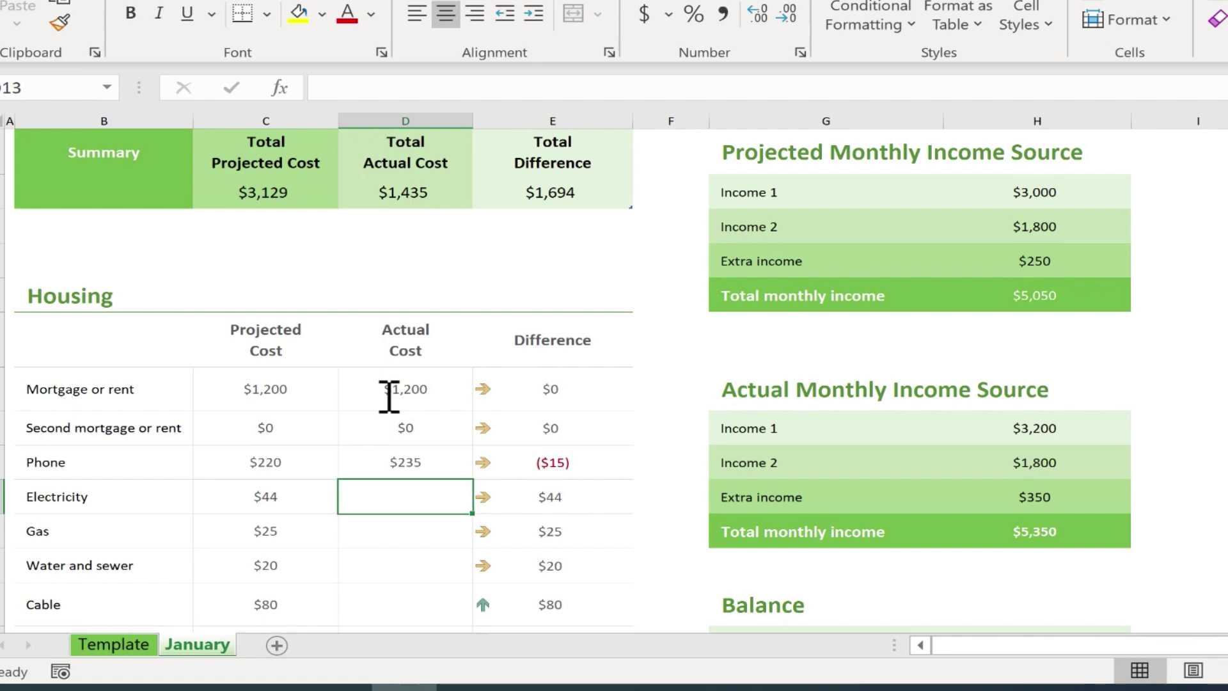
{"action": "type", "text": "49 25 20 80 15"}
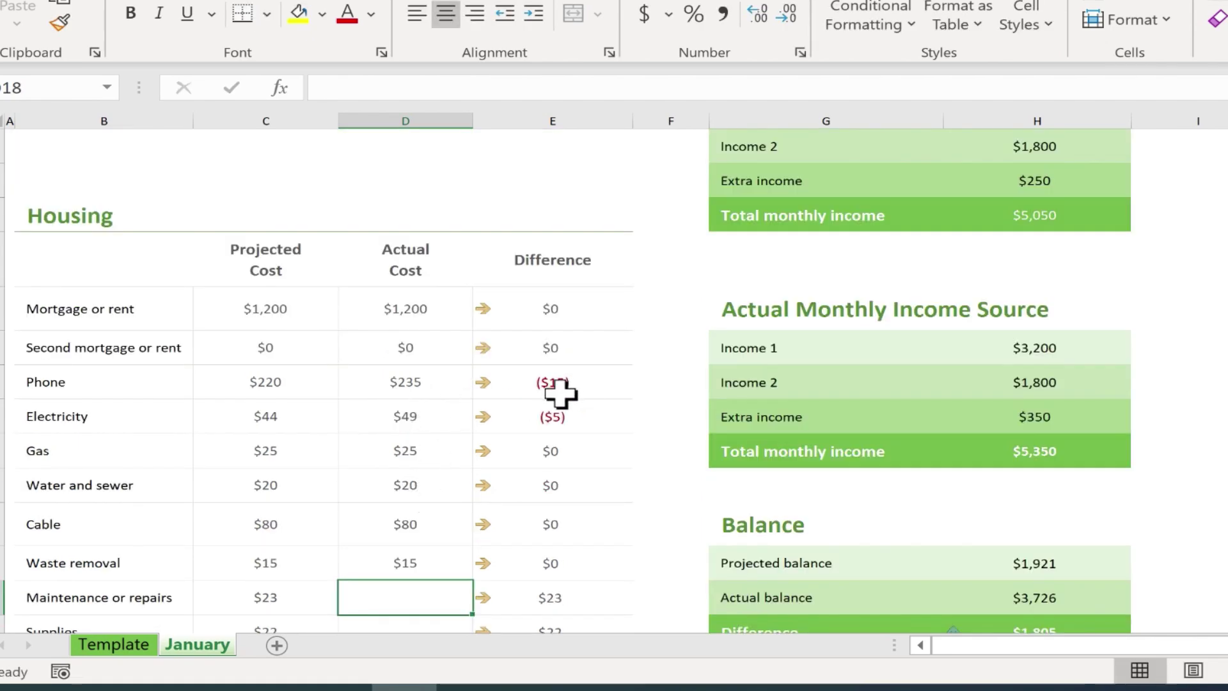
- Enter Transportation actual costs of 400 for fuel and 76 for maintenance, and check the Total Difference in the Summary
{"action": "scroll", "coordinate": [562, 422], "scroll_direction": "down", "scroll_amount": 5}
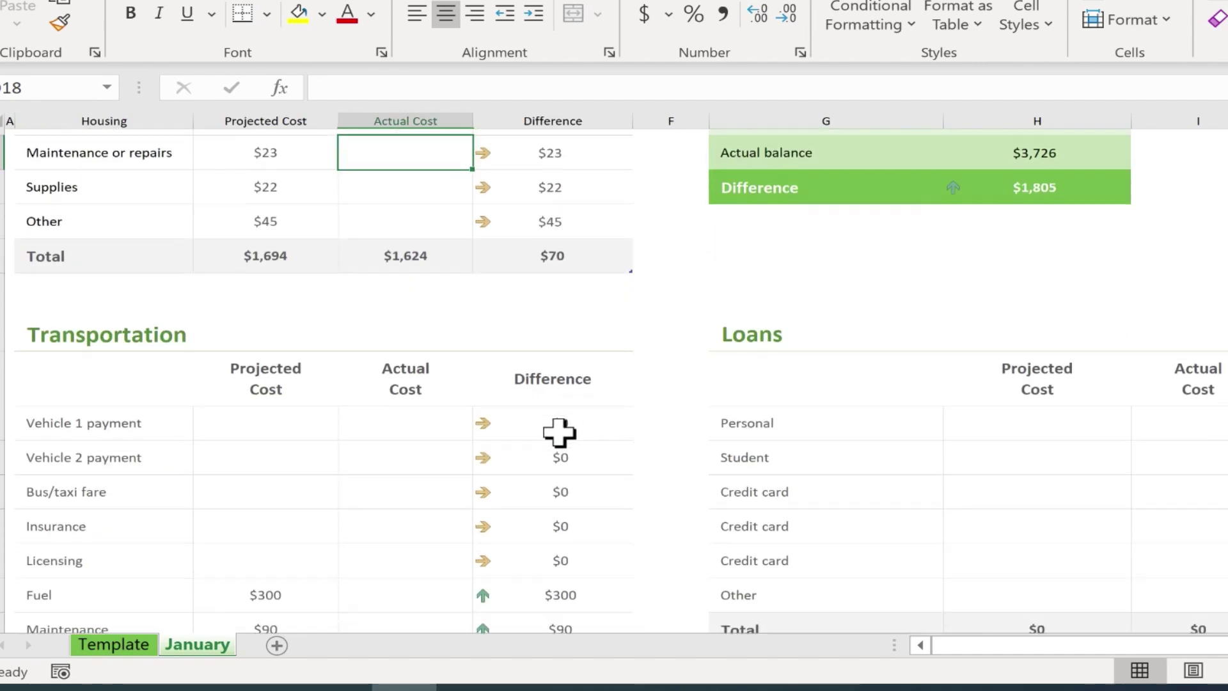
{"action": "scroll", "coordinate": [536, 443], "scroll_direction": "down", "scroll_amount": 1}
{"action": "left_click", "coordinate": [422, 484]}
{"action": "type", "text": "400"}
{"action": "key", "text": "Return"}
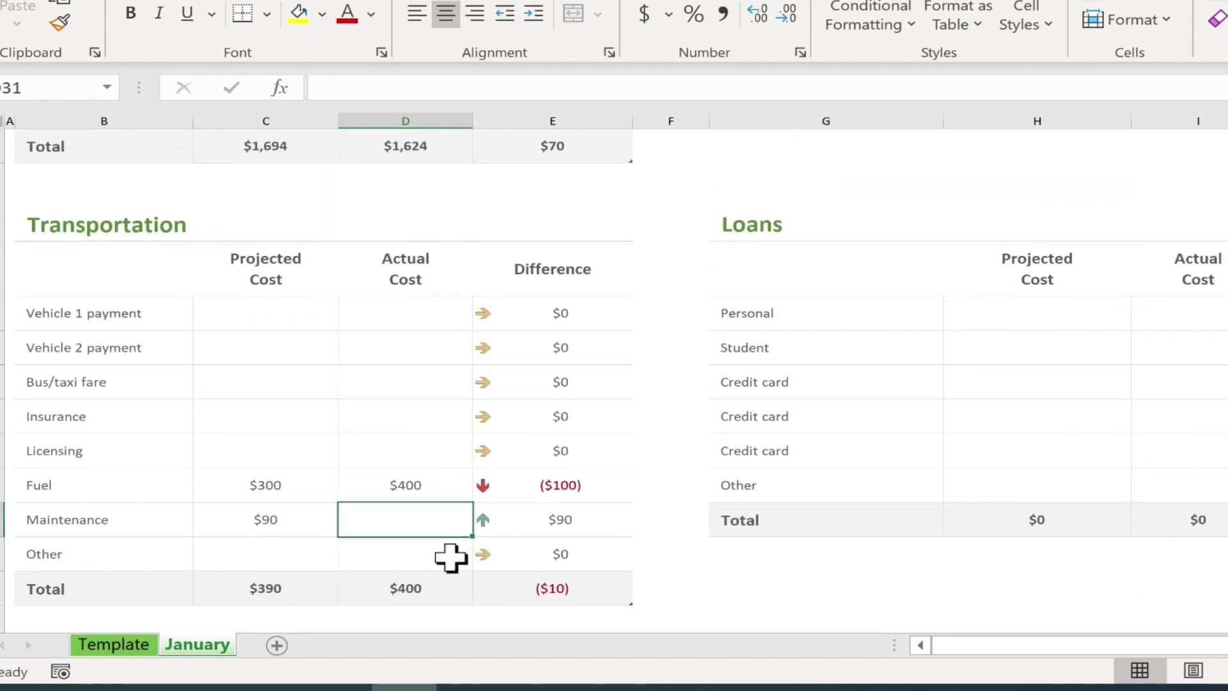
{"action": "type", "text": "76"}
{"action": "key", "text": "Return"}
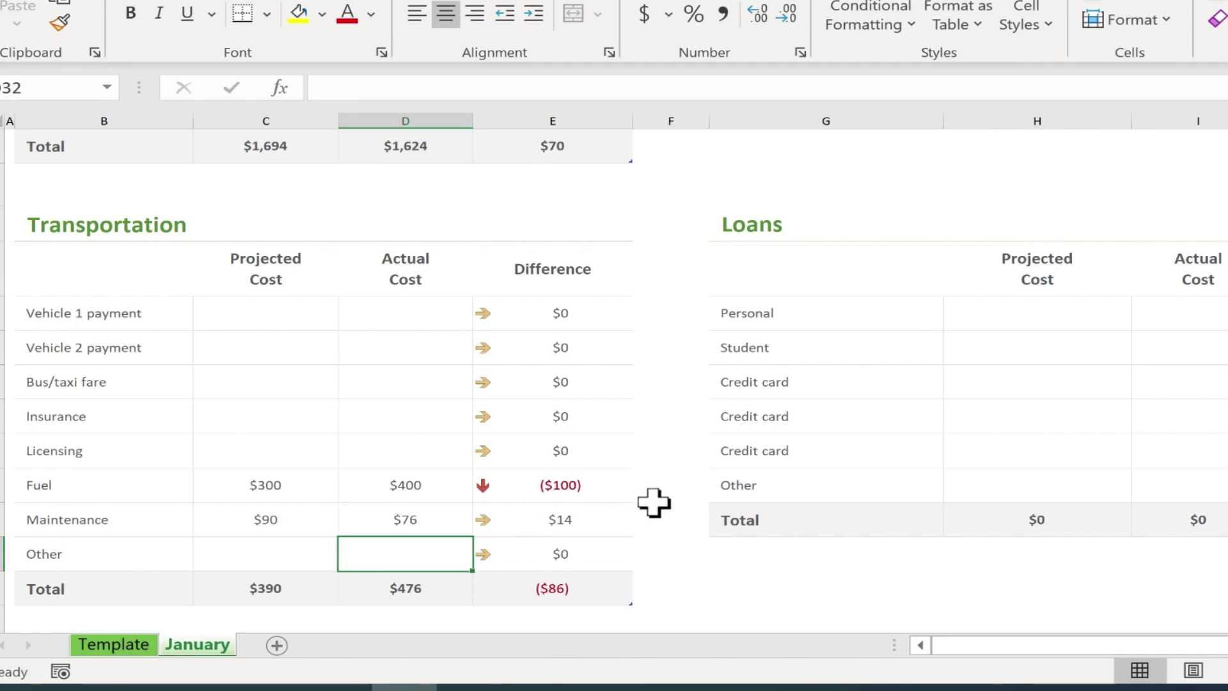
{"action": "scroll", "coordinate": [646, 499], "scroll_direction": "down", "scroll_amount": 2}
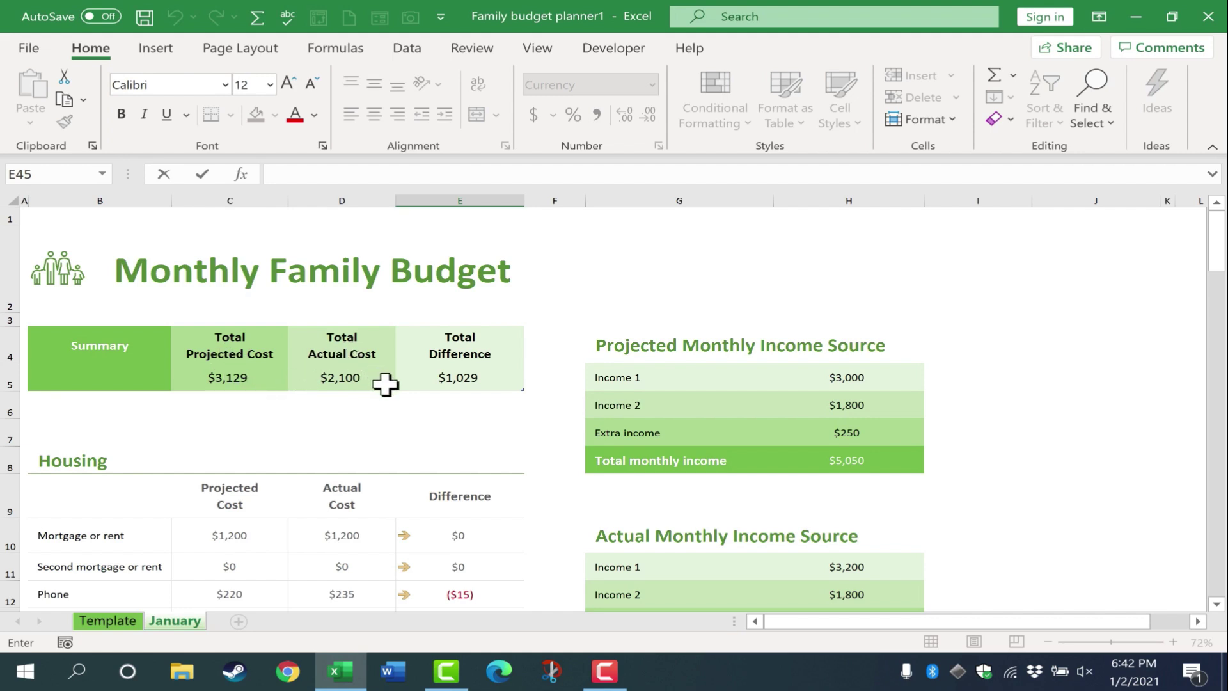
{"action": "left_click", "coordinate": [490, 378]}
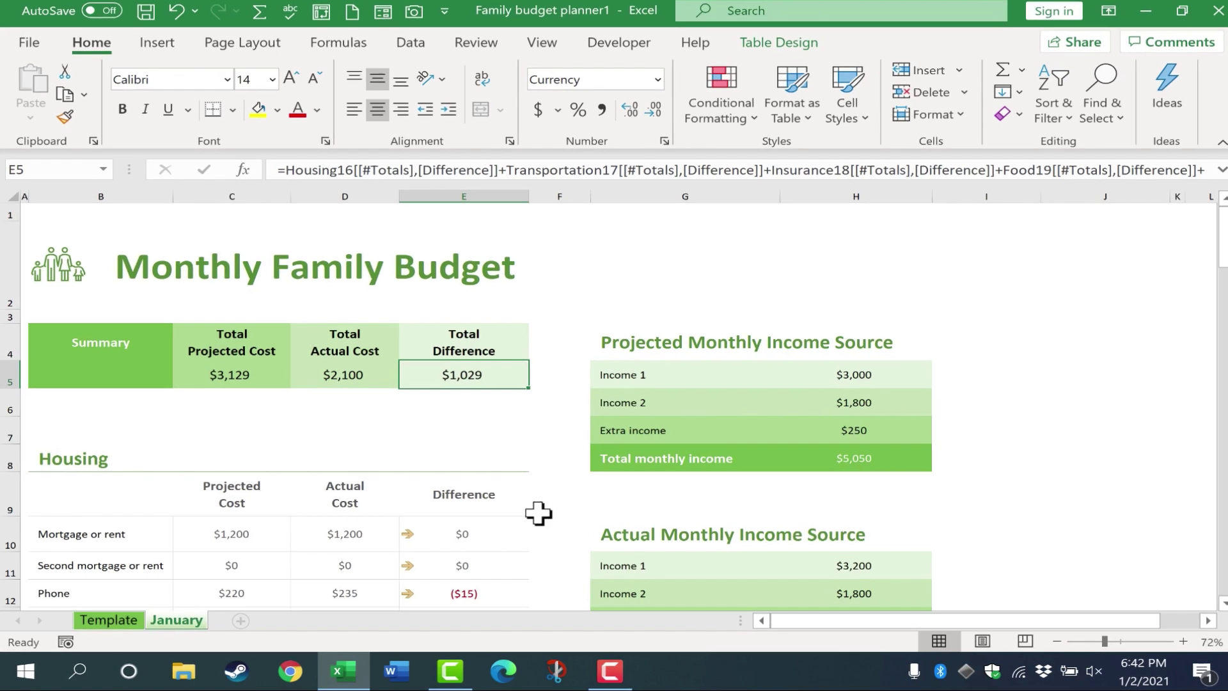
- Create a copy of the Template sheet in the same workbook, placed before the January sheet
{"action": "right_click", "coordinate": [171, 590]}
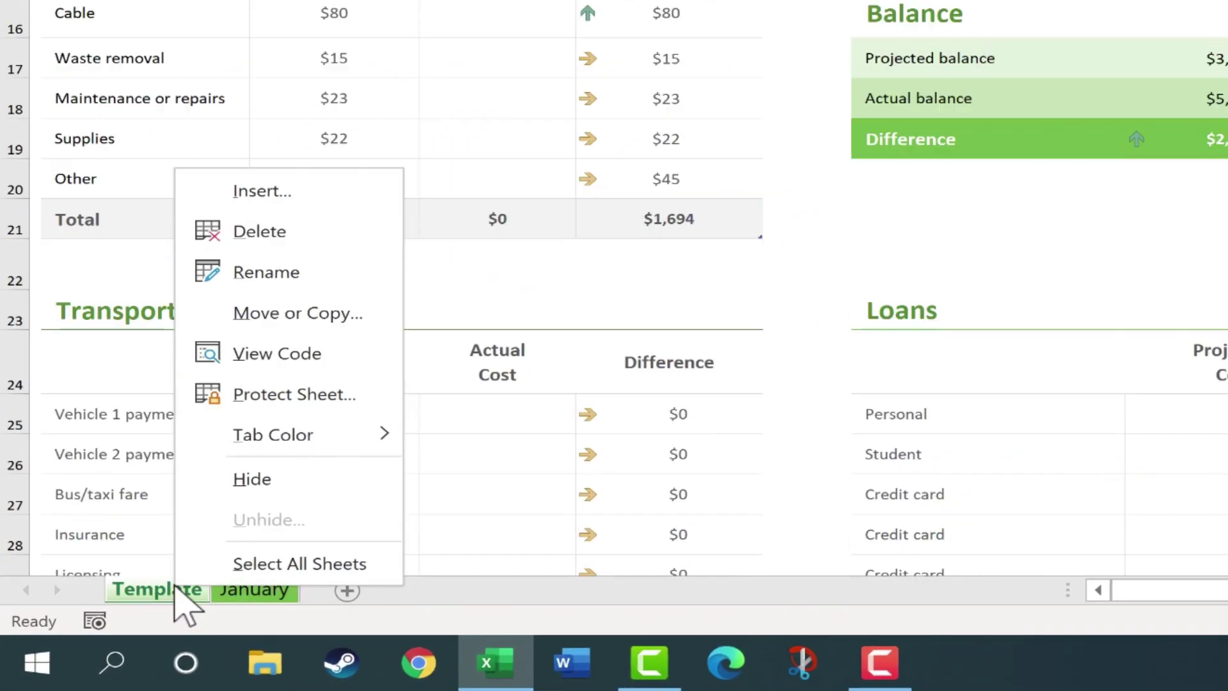
{"action": "left_click", "coordinate": [275, 313]}
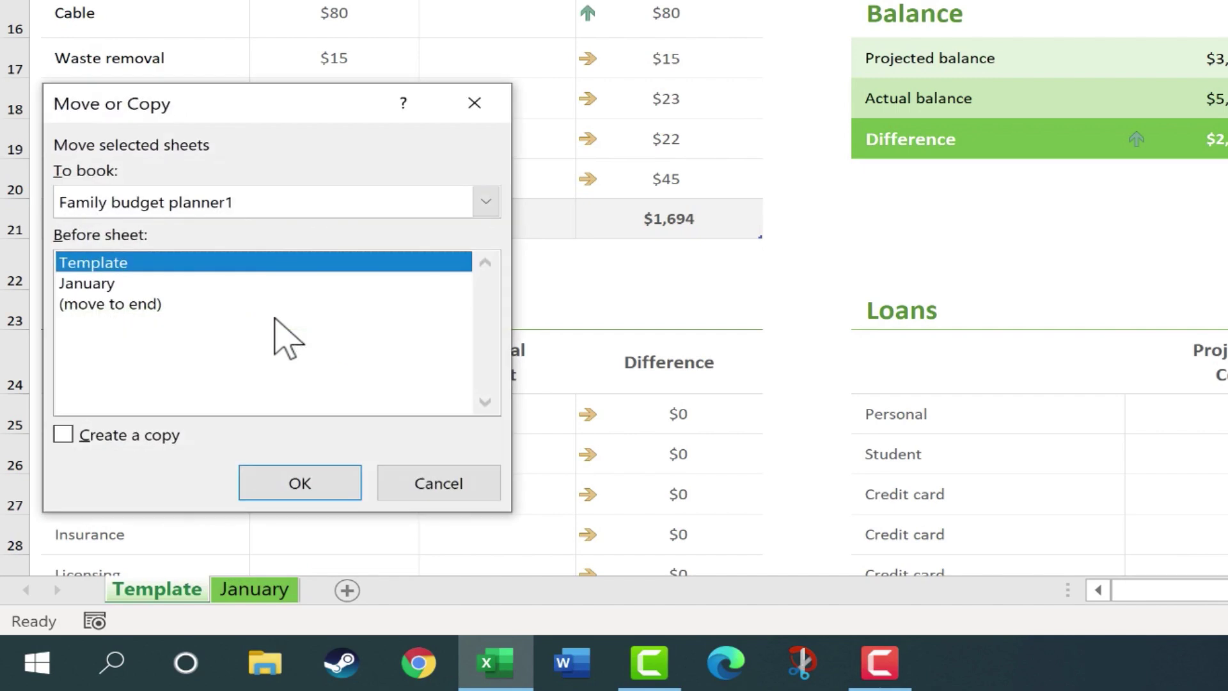
{"action": "left_click", "coordinate": [76, 433]}
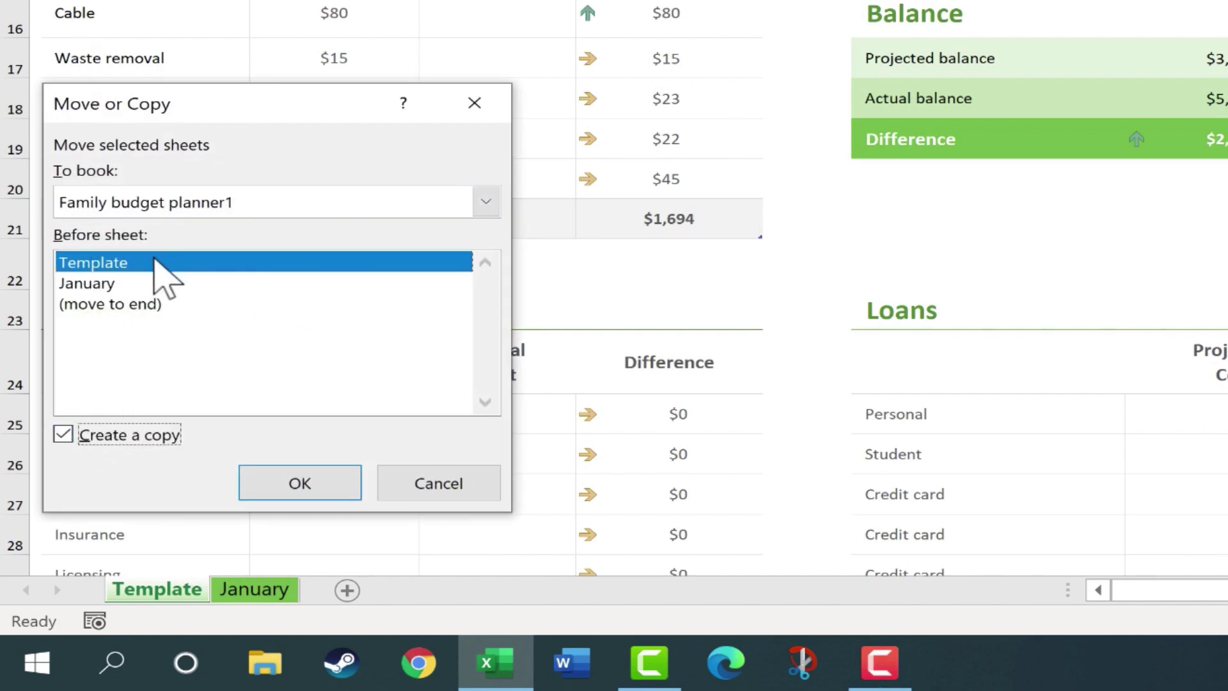
{"action": "left_click", "coordinate": [105, 283]}
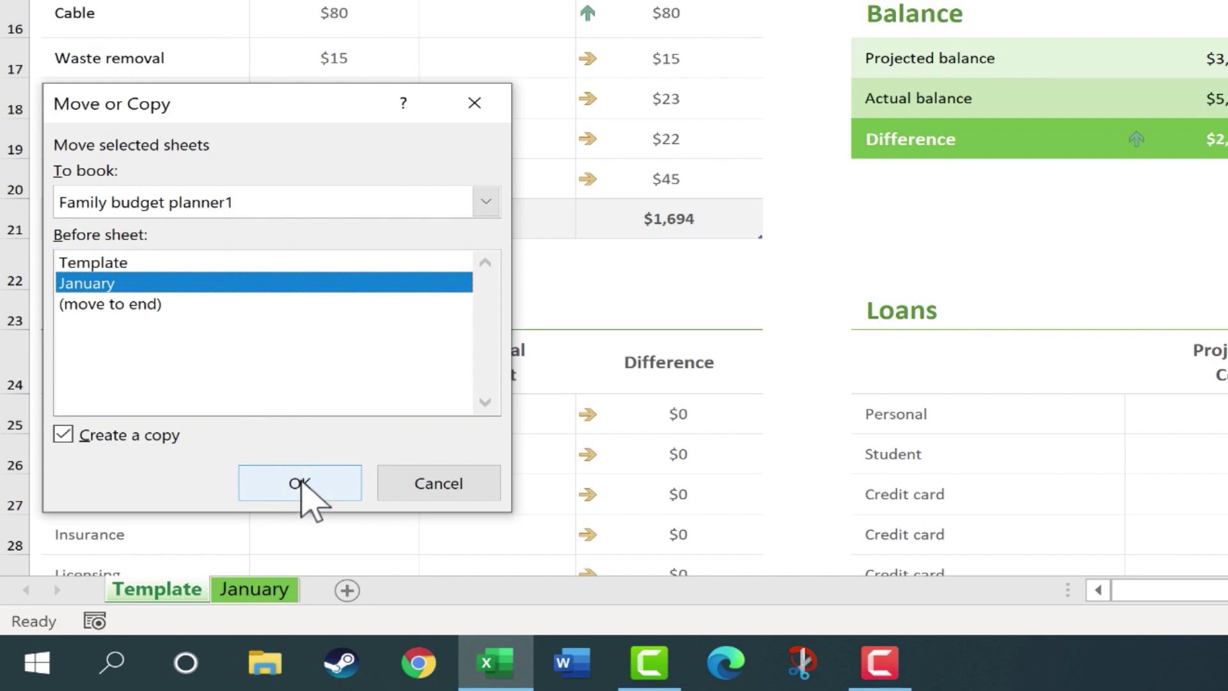
{"action": "left_click", "coordinate": [314, 500]}
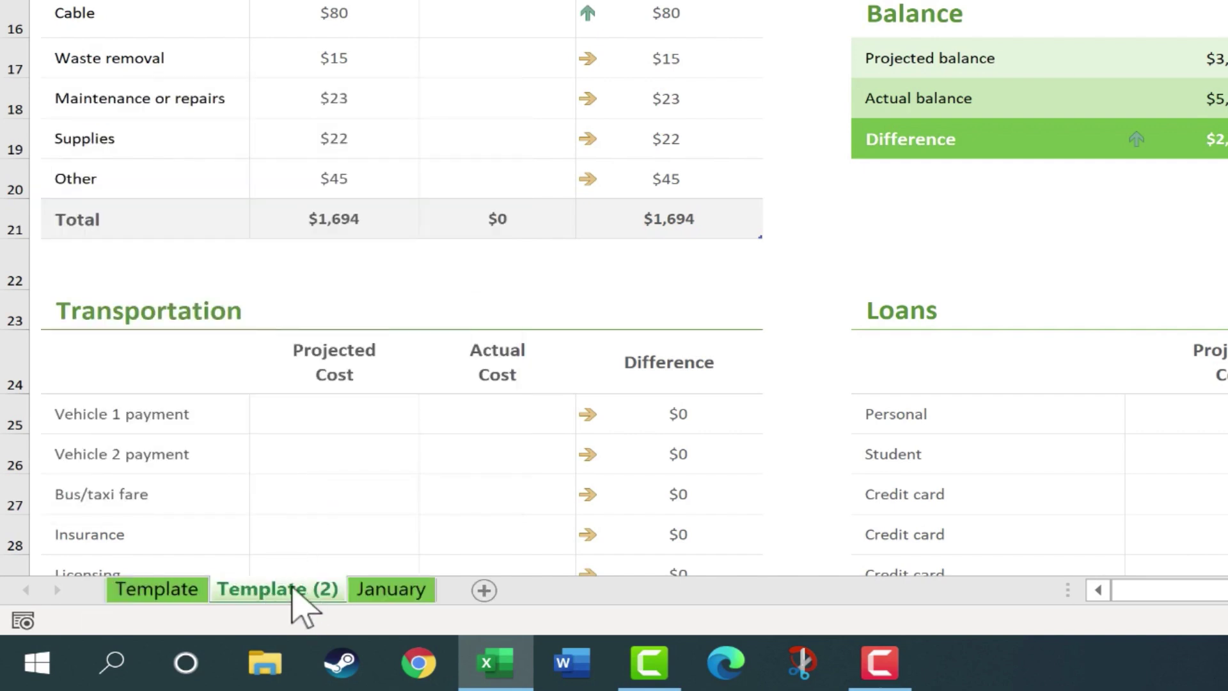
- Rename the new copy of the Template sheet to February
{"action": "right_click", "coordinate": [295, 590]}
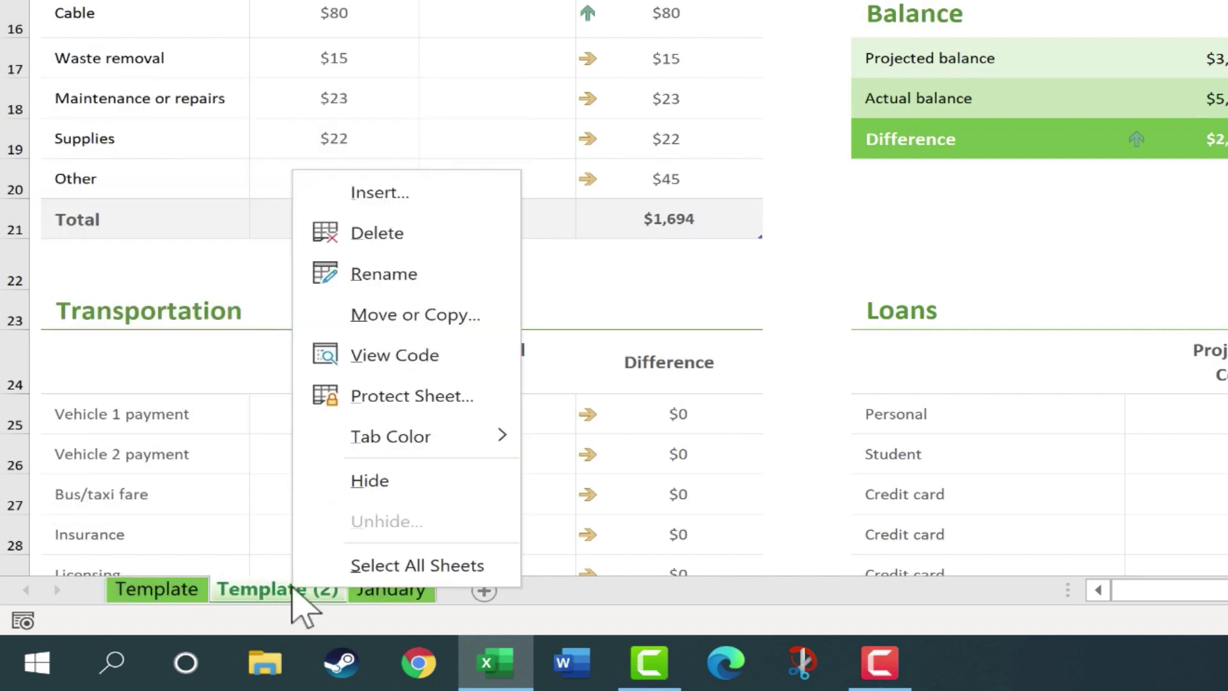
{"action": "left_click", "coordinate": [397, 282]}
{"action": "type", "text": "February"}
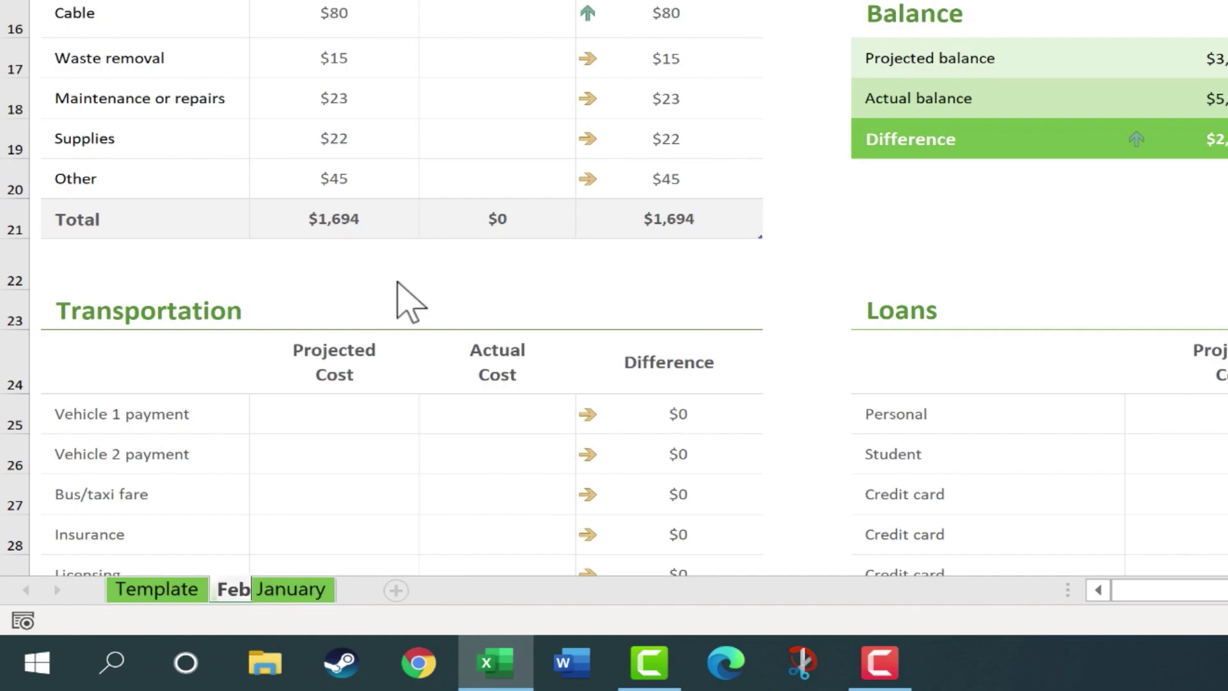
{"action": "key", "text": "Return"}
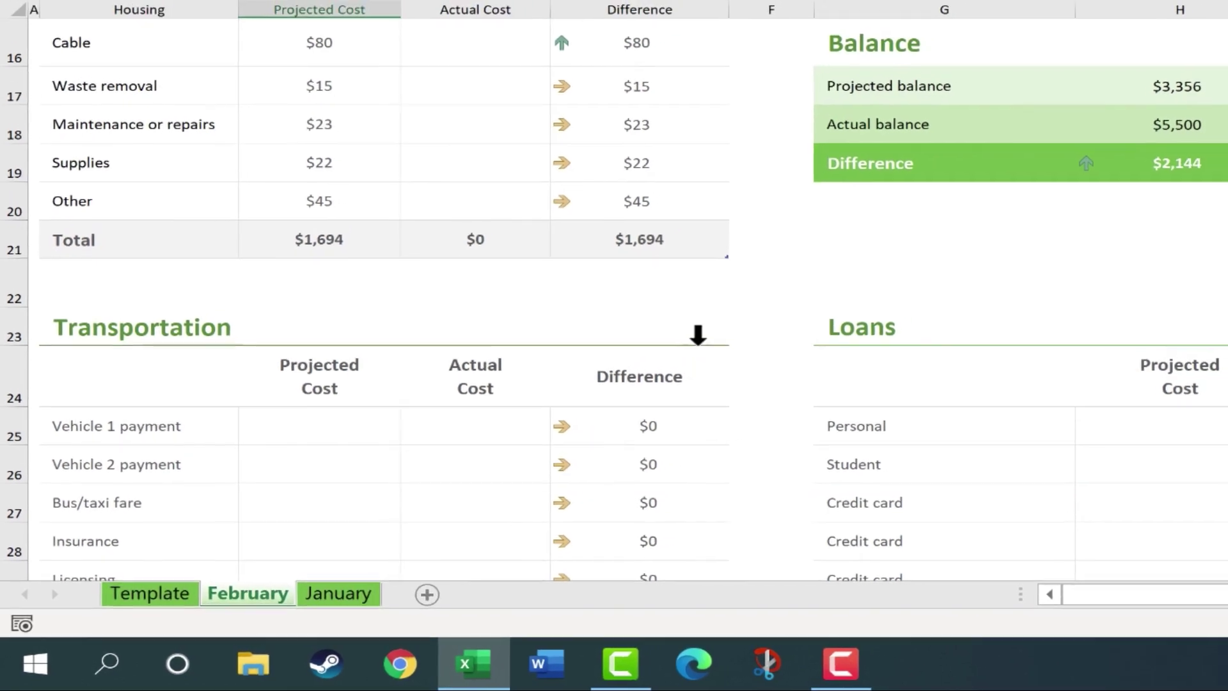
- Examine the February sheet's Summary, income, Housing, Transportation and Loans sections, and switch to the January sheet
{"action": "scroll", "coordinate": [698, 335], "scroll_direction": "up", "scroll_amount": 4}
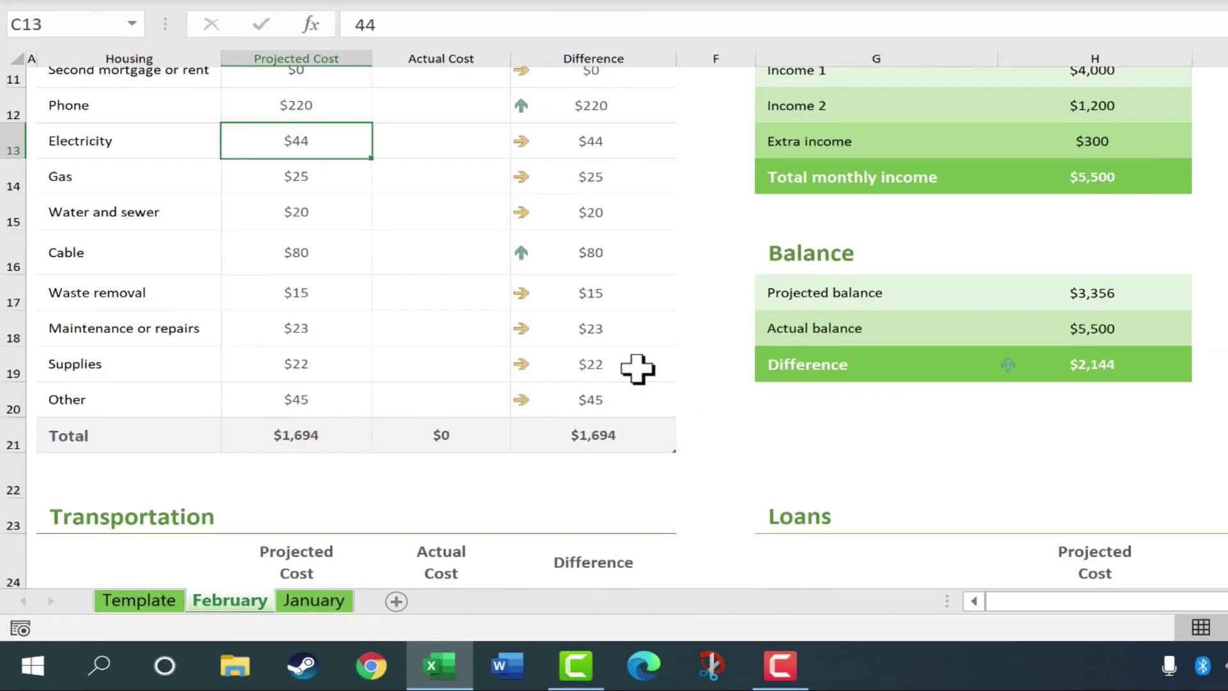
{"action": "scroll", "coordinate": [698, 339], "scroll_direction": "down", "scroll_amount": 7}
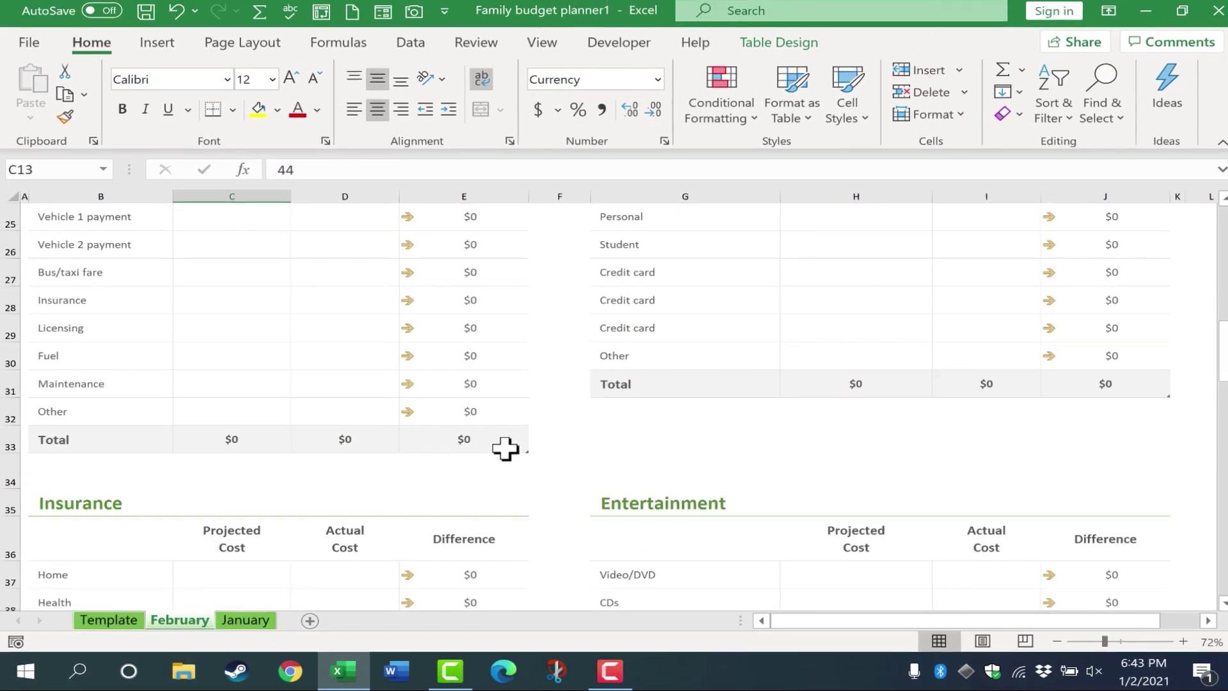
{"action": "scroll", "coordinate": [448, 455], "scroll_direction": "up", "scroll_amount": 5}
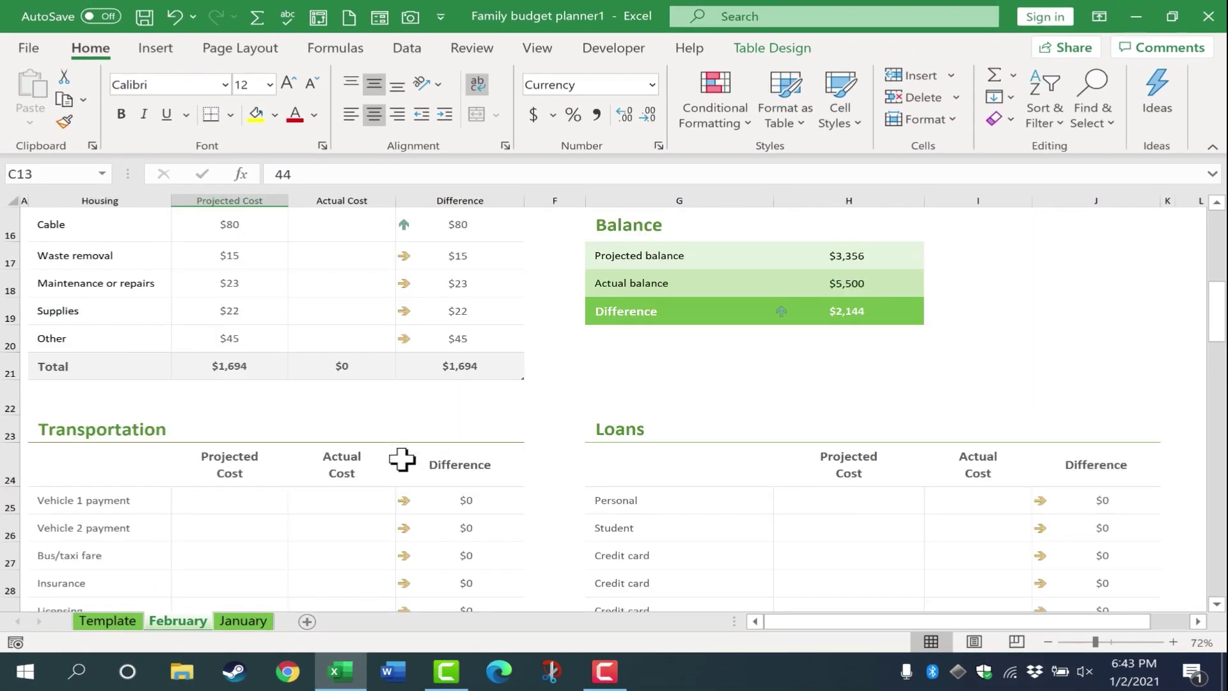
{"action": "scroll", "coordinate": [181, 264], "scroll_direction": "up", "scroll_amount": 2}
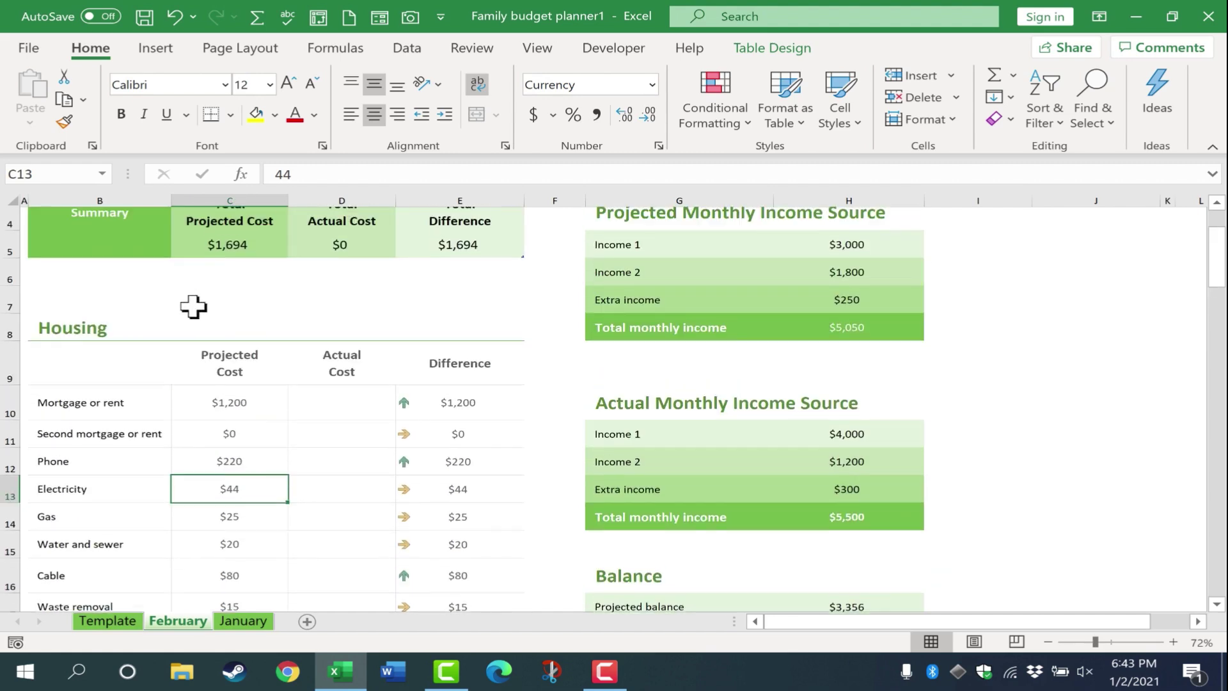
{"action": "scroll", "coordinate": [192, 457], "scroll_direction": "down", "scroll_amount": 4}
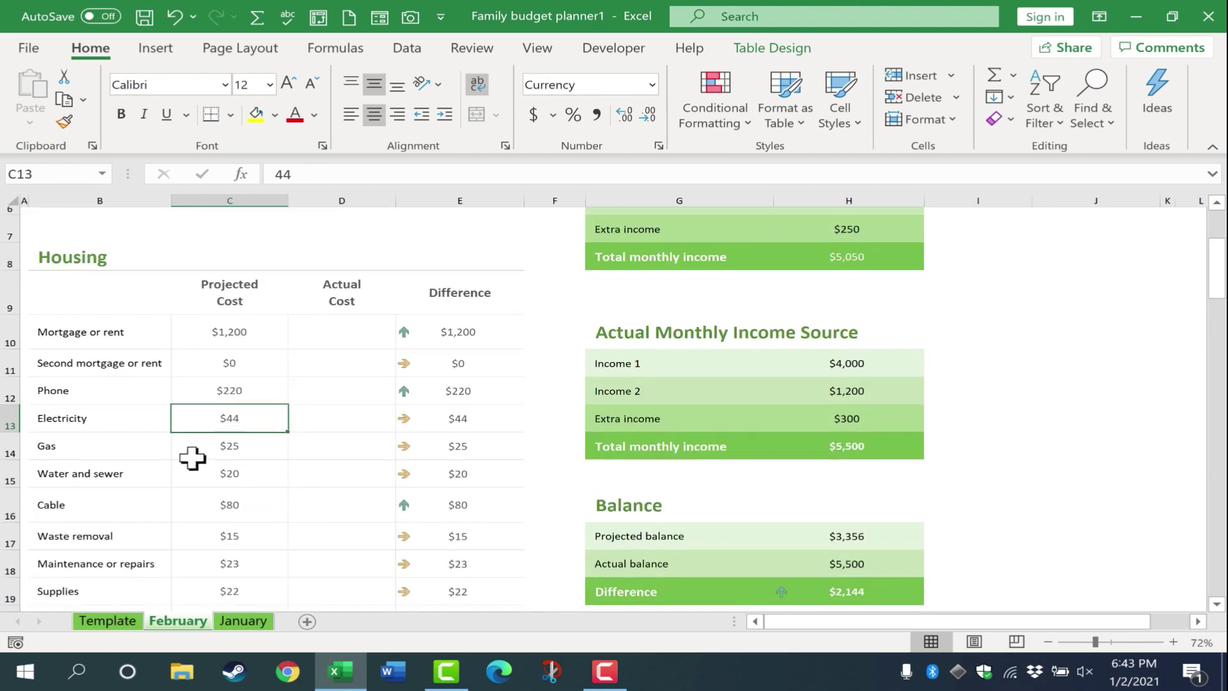
{"action": "scroll", "coordinate": [198, 456], "scroll_direction": "down", "scroll_amount": 1}
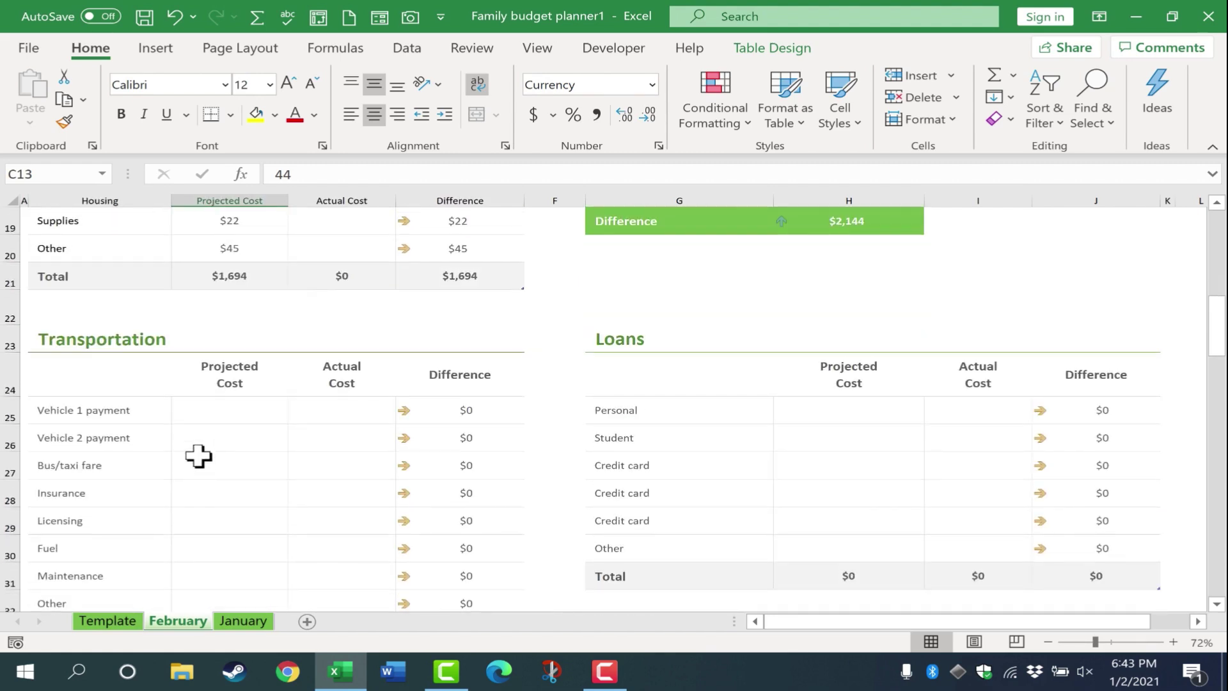
{"action": "scroll", "coordinate": [263, 455], "scroll_direction": "down", "scroll_amount": 2}
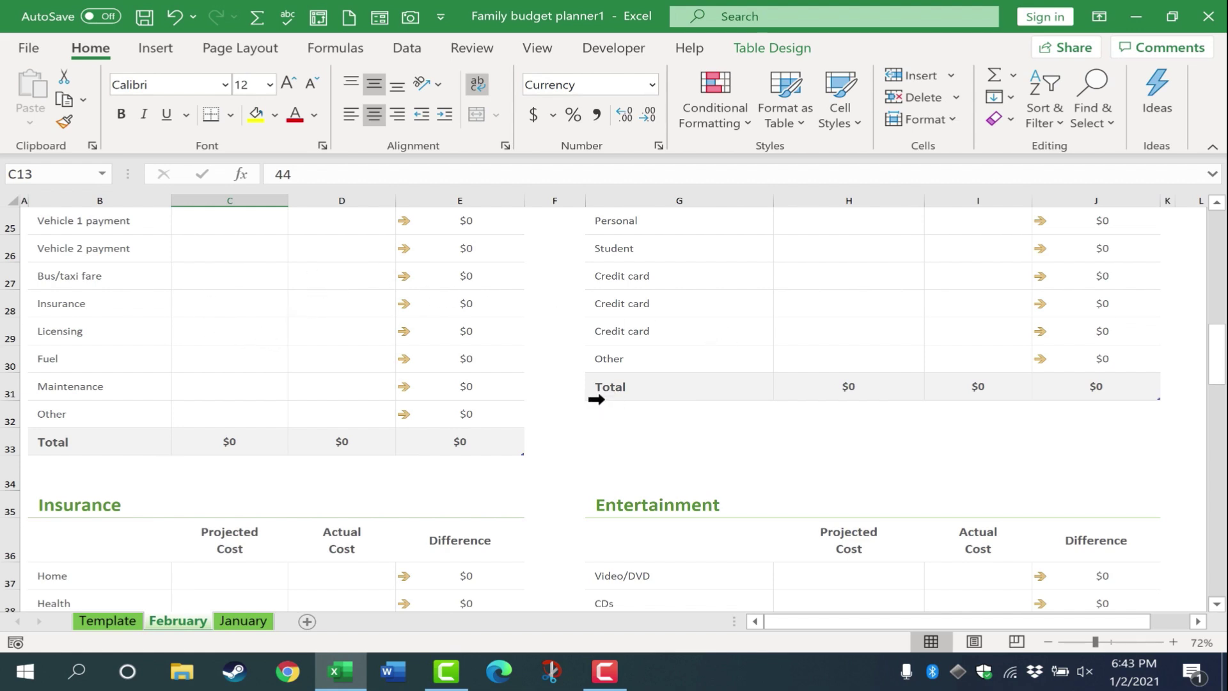
{"action": "left_click", "coordinate": [240, 620]}
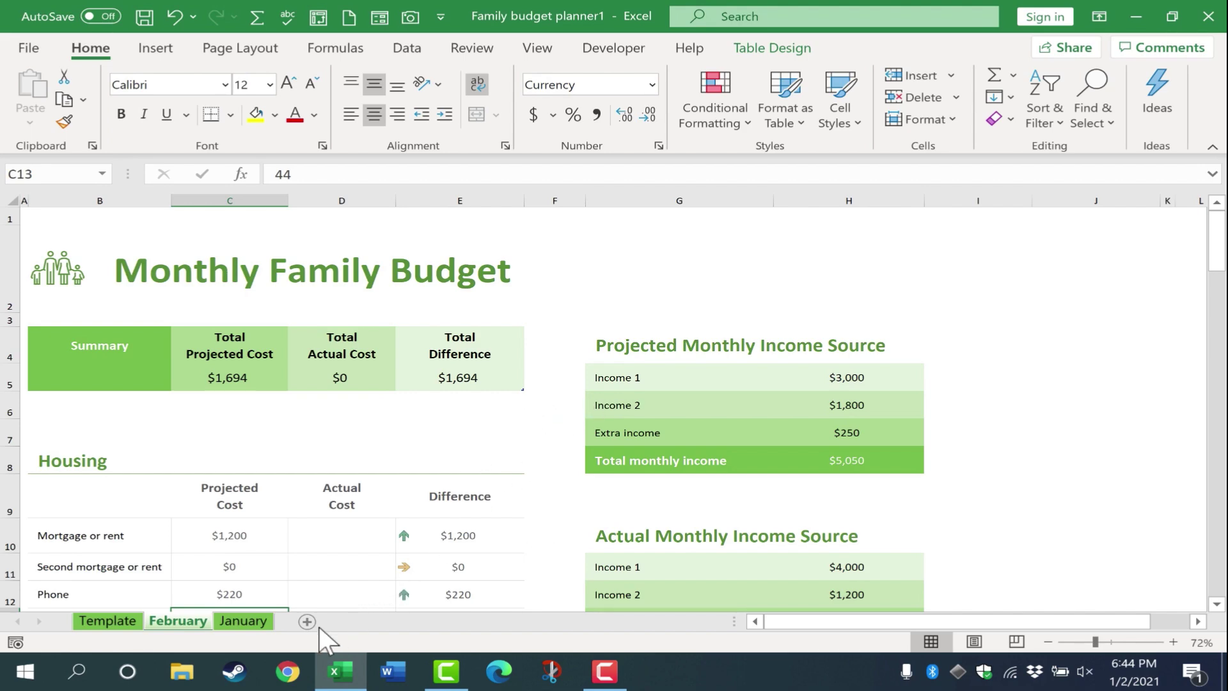
{"action": "scroll", "coordinate": [244, 467], "scroll_direction": "down", "scroll_amount": 3}
{"action": "scroll", "coordinate": [374, 382], "scroll_direction": "up", "scroll_amount": 3}
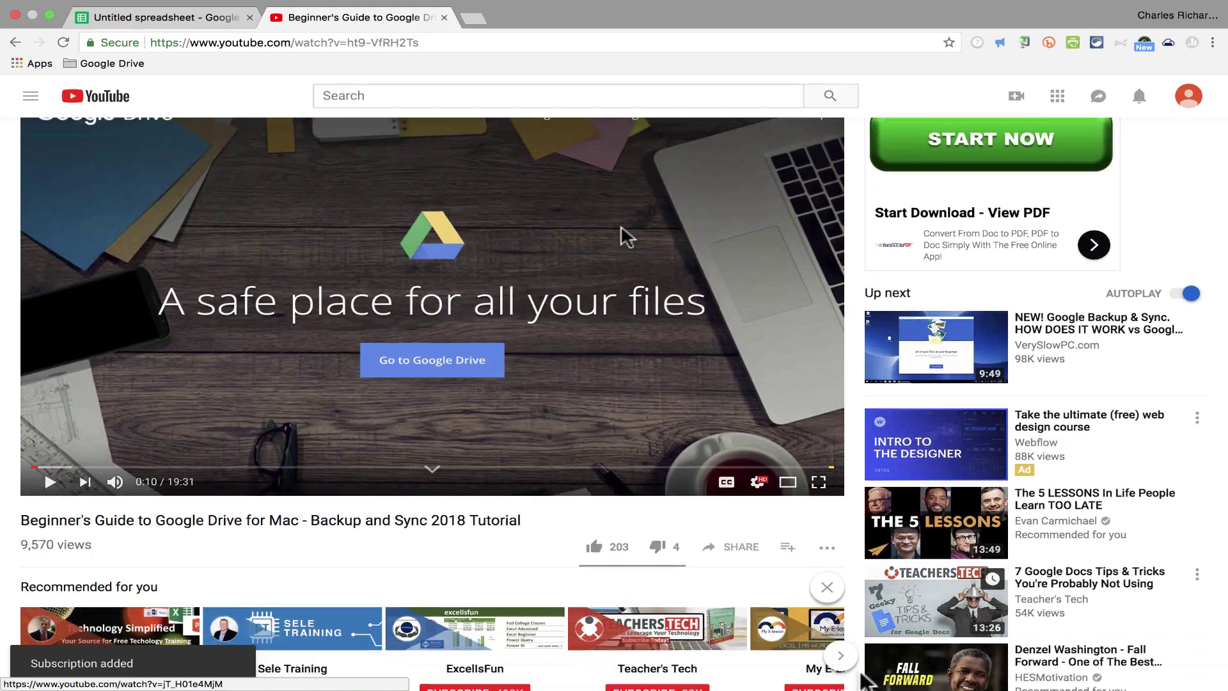
{"action": "scroll", "coordinate": [865, 679], "scroll_direction": "down", "scroll_amount": 6}
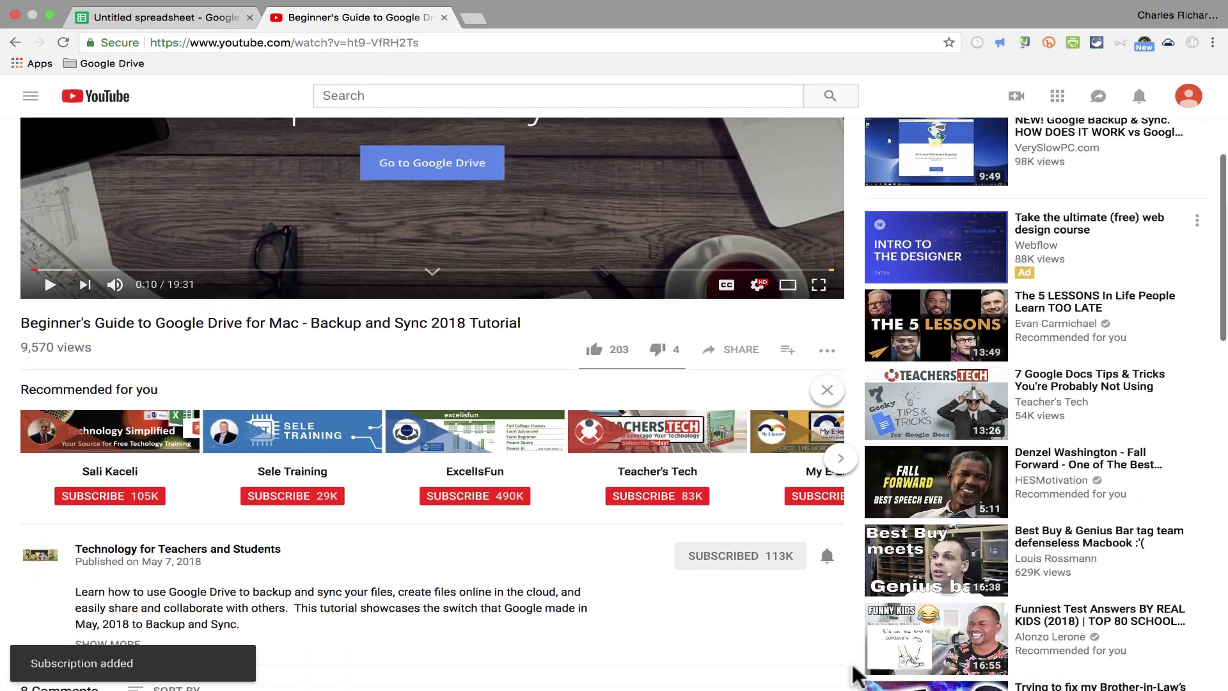